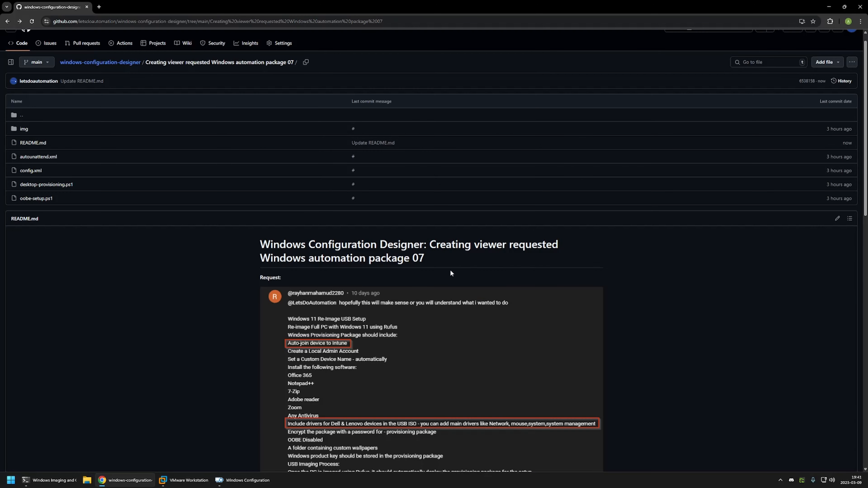
Review the README's automated actions, focusing on those autounattend.xml performs before OOBE: partition preparation and Windows 11 PRO installation
scroll(449, 271, "down", 11)
left_click_drag(268, 207, 376, 393)
left_click(382, 356)
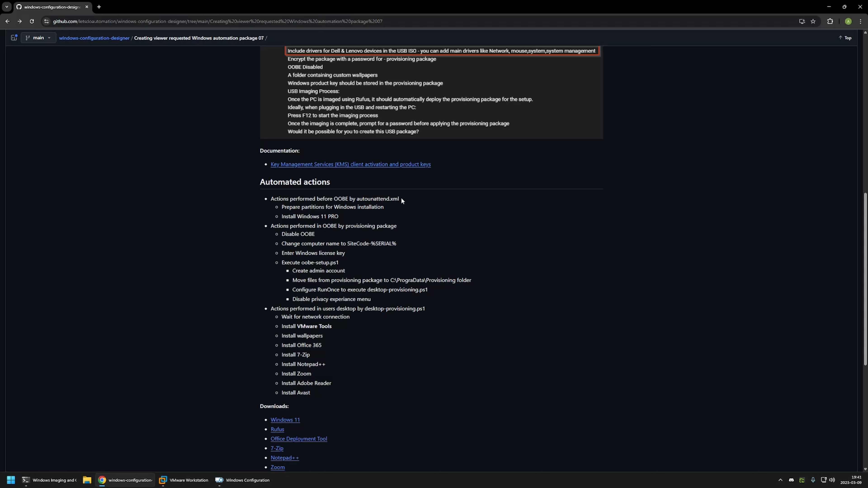
left_click_drag(357, 199, 398, 200)
left_click(290, 214)
left_click_drag(282, 206, 340, 216)
left_click(348, 216)
left_click(341, 215)
Review the actions the provisioning package performs in OOBE, including the tasks executed by oobe-setup.ps1
left_click_drag(281, 234, 373, 301)
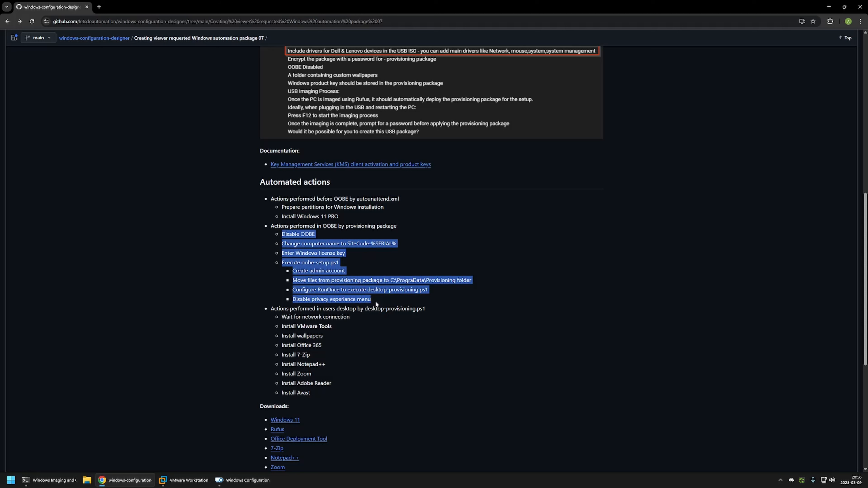
left_click(374, 301)
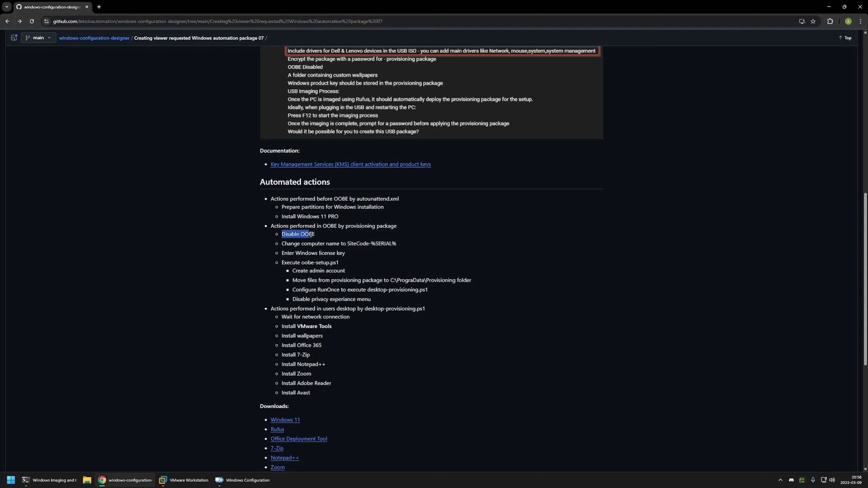
left_click_drag(310, 234, 386, 249)
left_click(297, 241)
left_click(311, 253)
left_click_drag(280, 253, 345, 254)
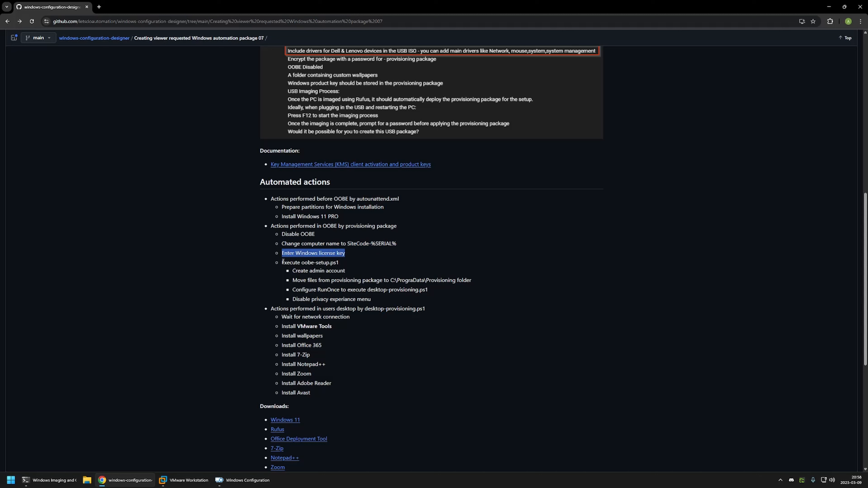
double_click(300, 262)
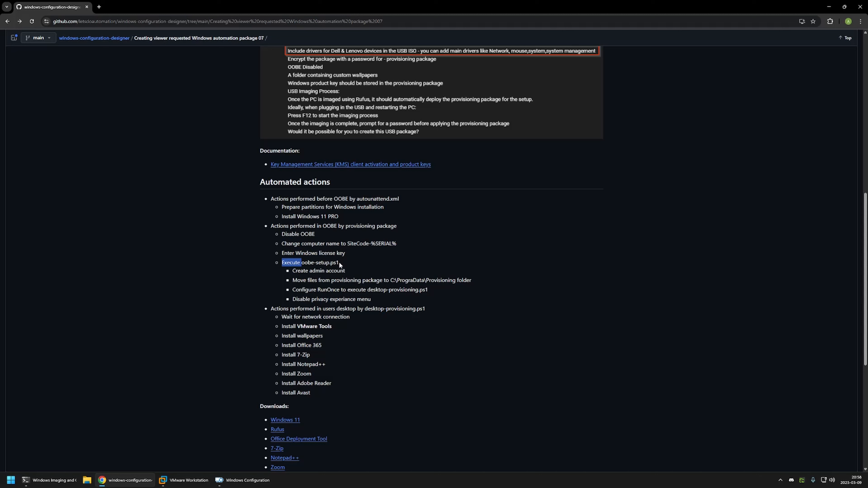
left_click(299, 272)
left_click_drag(293, 272, 373, 278)
left_click(318, 280)
double_click(311, 280)
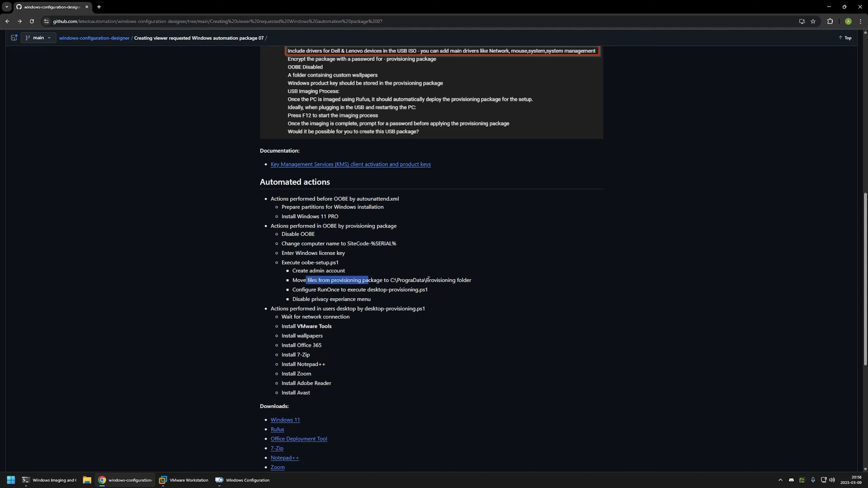
left_click_drag(427, 280, 455, 281)
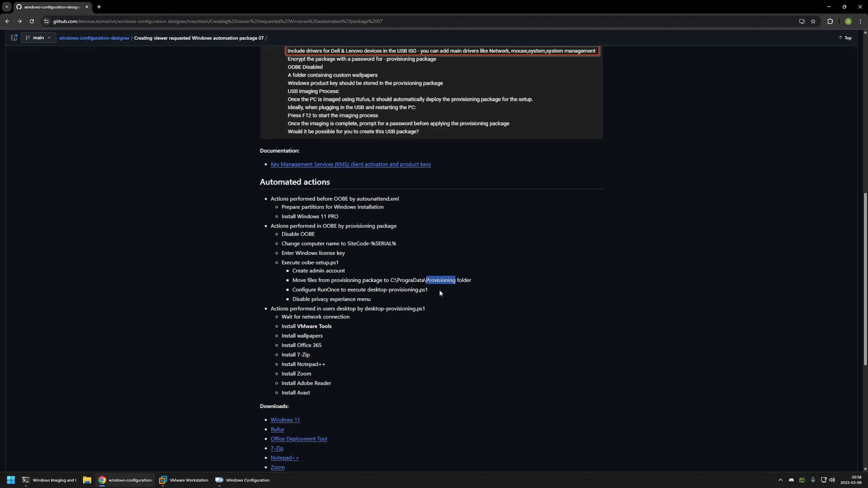
left_click_drag(317, 290, 421, 293)
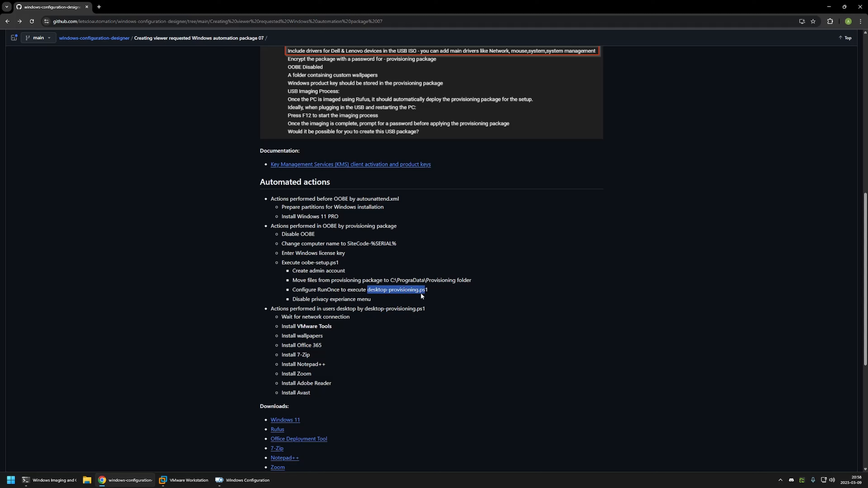
left_click(368, 296)
left_click_drag(296, 299, 363, 299)
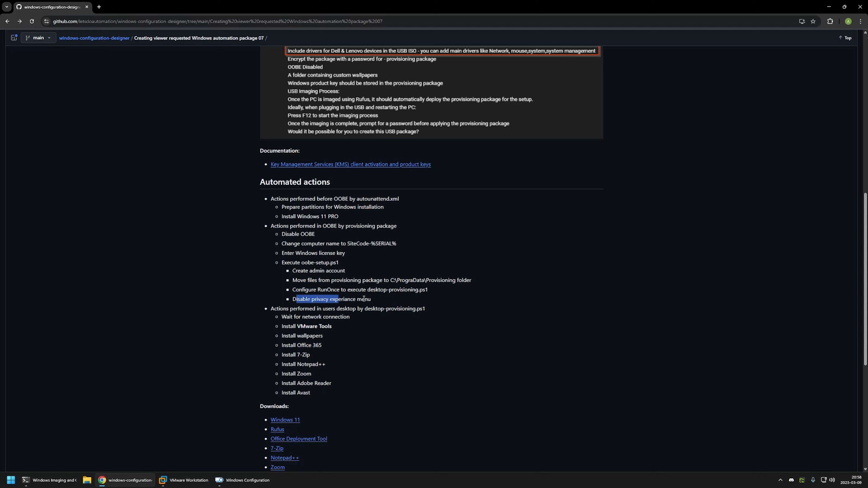
left_click(373, 300)
Review the actions desktop-provisioning.ps1 performs on the user's desktop, from the network wait through the wallpaper and software installations
left_click_drag(281, 315, 312, 390)
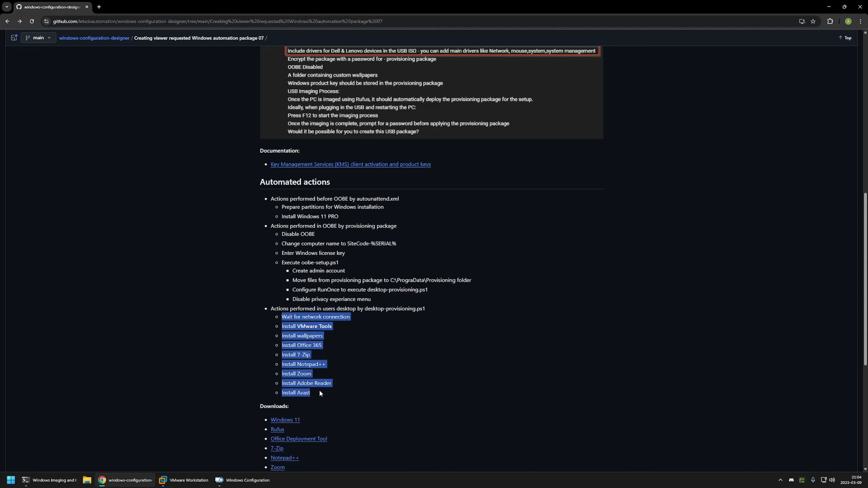
left_click(351, 350)
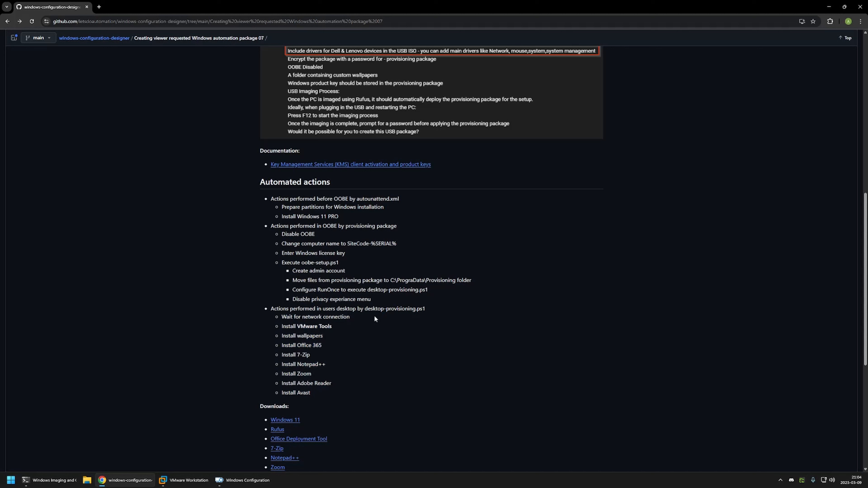
left_click_drag(368, 289, 315, 288)
left_click(342, 331)
left_click_drag(300, 317, 352, 318)
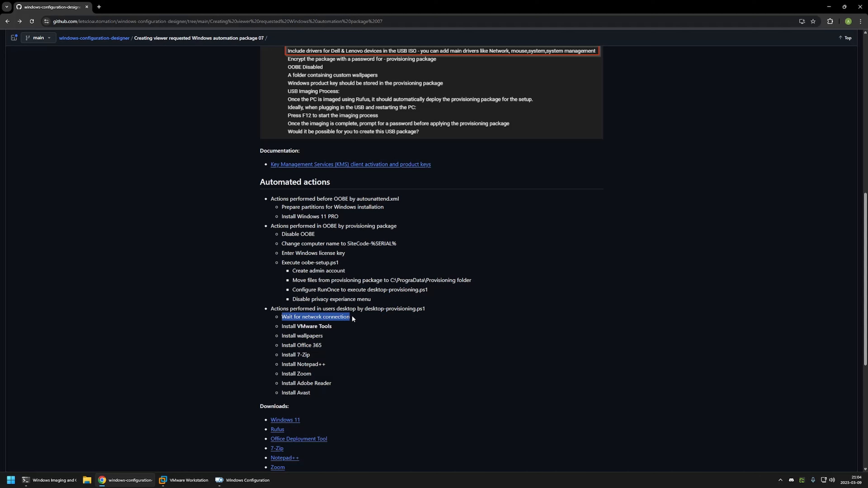
left_click(352, 317)
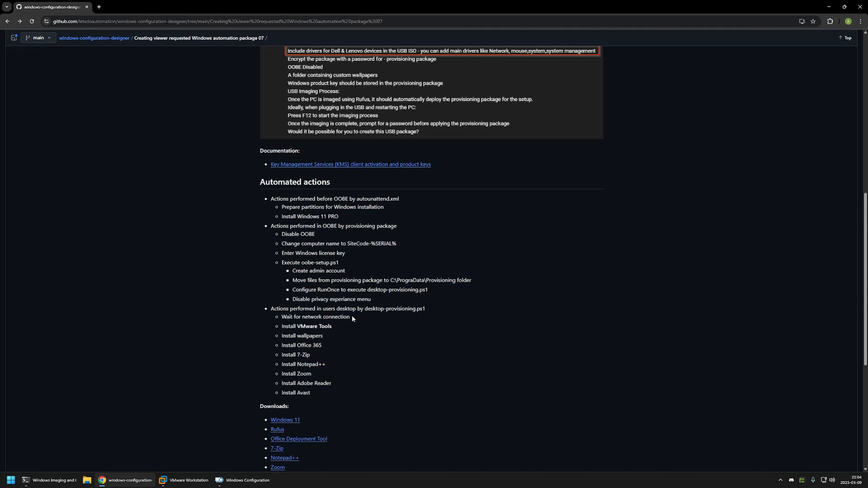
left_click_drag(300, 324, 330, 326)
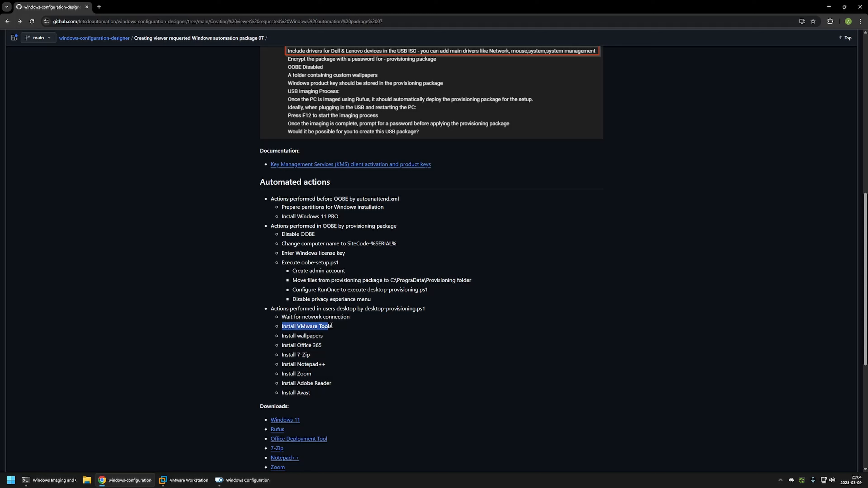
left_click(335, 326)
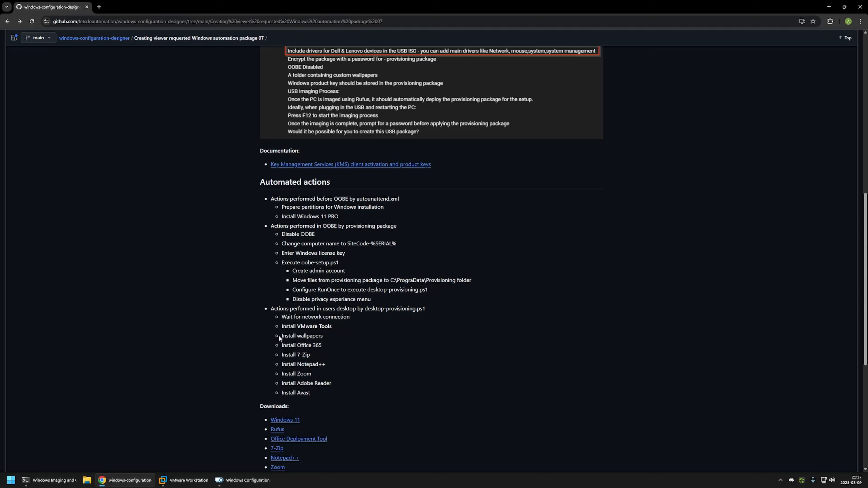
left_click_drag(279, 335, 325, 335)
left_click(325, 335)
left_click_drag(295, 345, 306, 392)
left_click(327, 348)
left_click(297, 372)
Open the Downloads folder in File Explorer and examine vmware-setup.exe and the contents of the Wallpapers folder
right_click(87, 479)
left_click(65, 387)
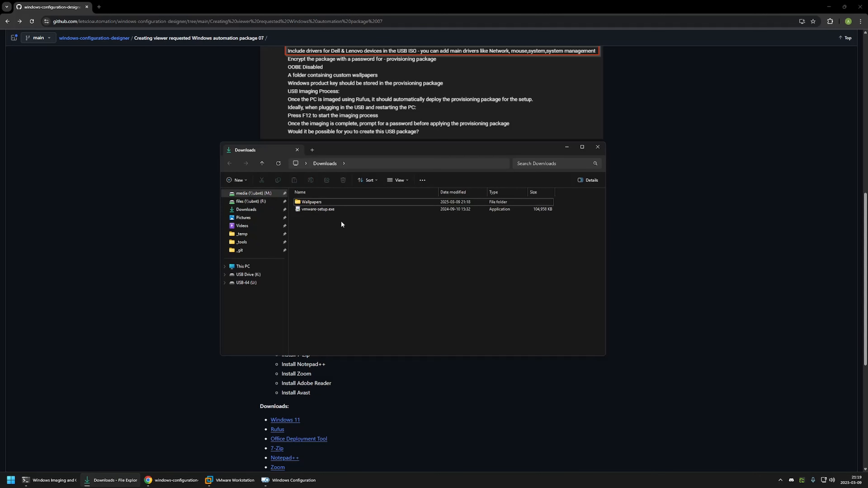
left_click(318, 210)
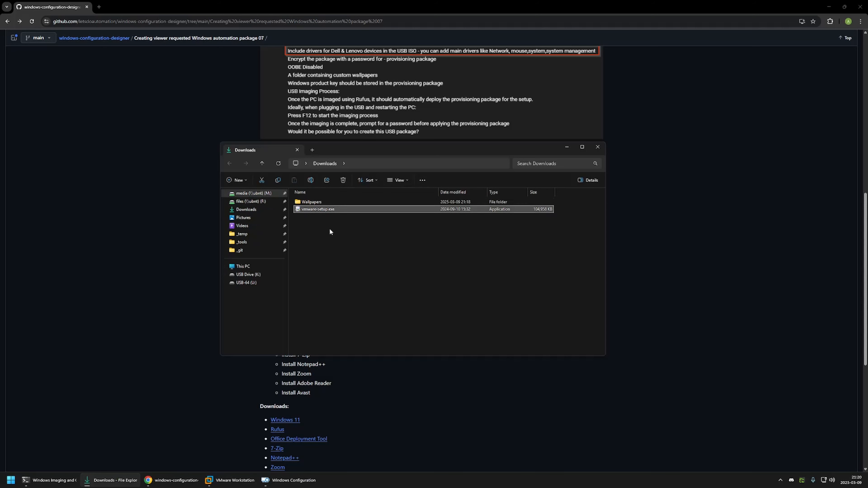
left_click(323, 224)
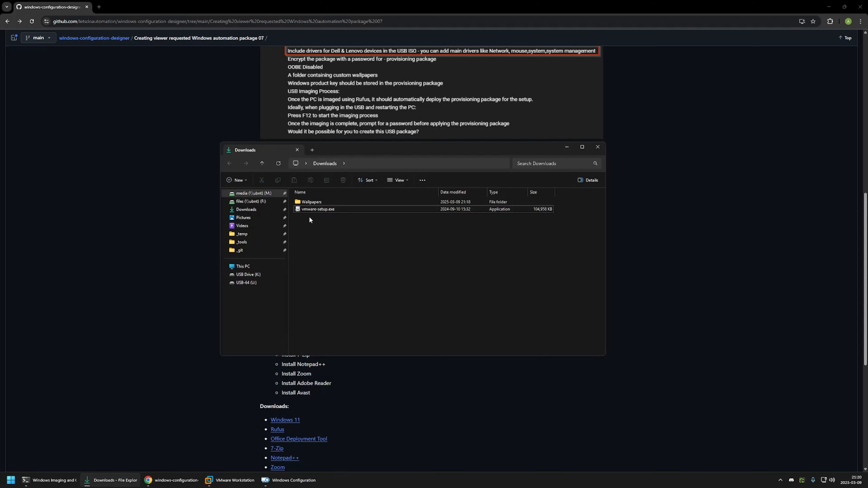
double_click(317, 202)
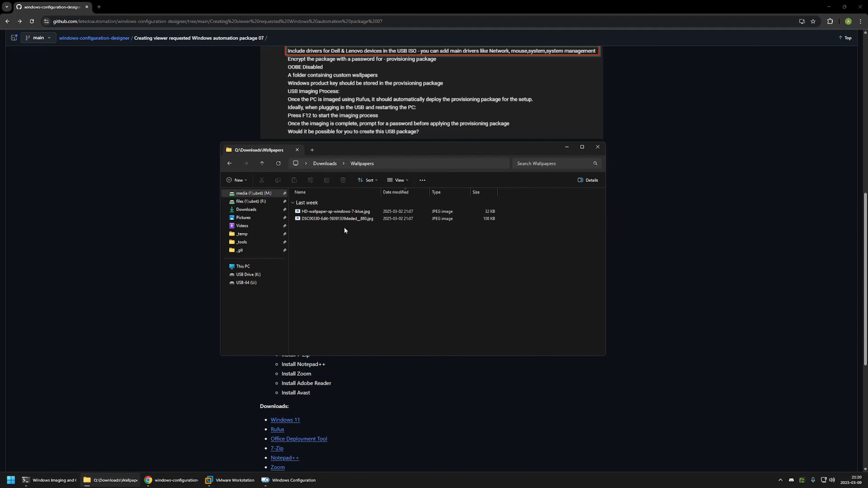
key("alt+Left")
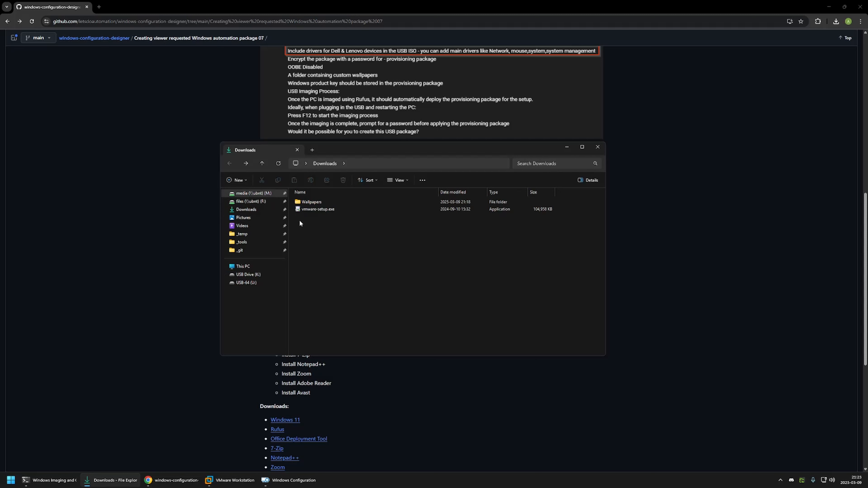
Switch back to the GitHub README in Chrome and open the Windows 11 link from its Downloads list in a new tab
left_click(189, 213)
scroll(195, 217, "down", 4)
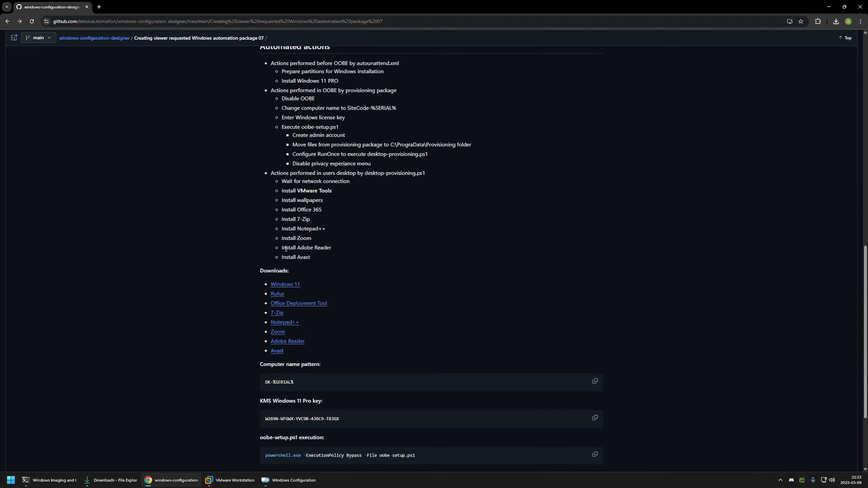
left_click_drag(325, 354, 270, 286)
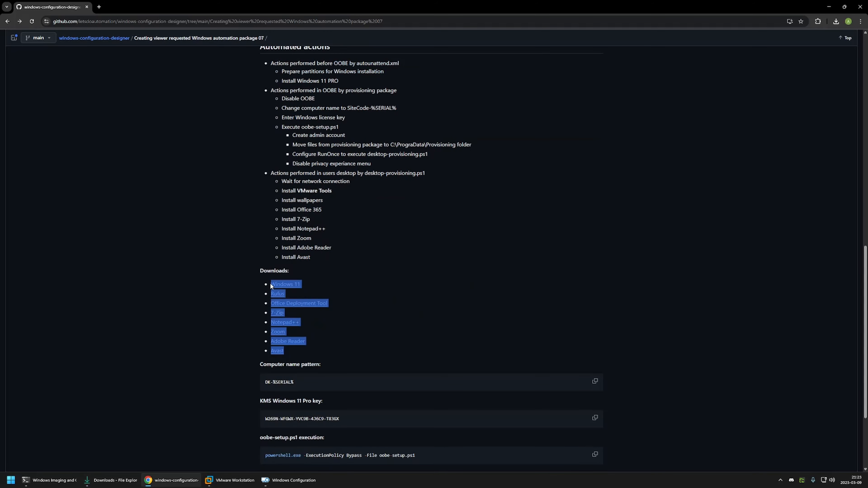
left_click(351, 279)
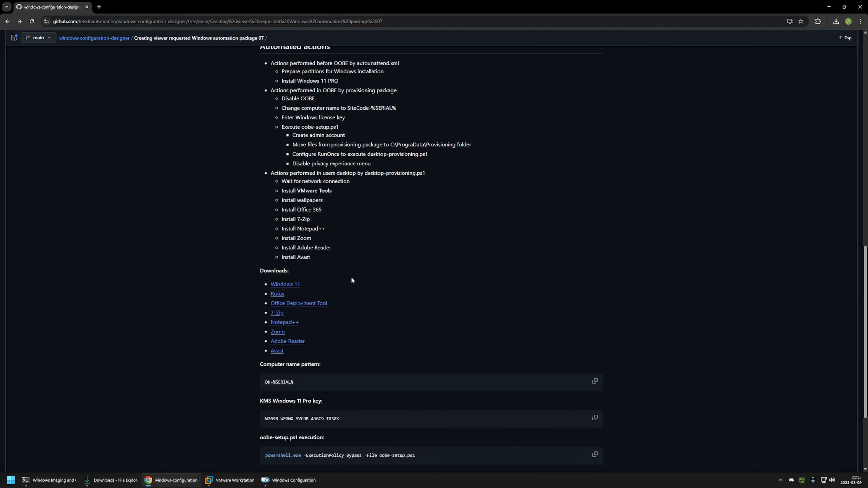
middle_click(293, 285)
left_click(127, 4)
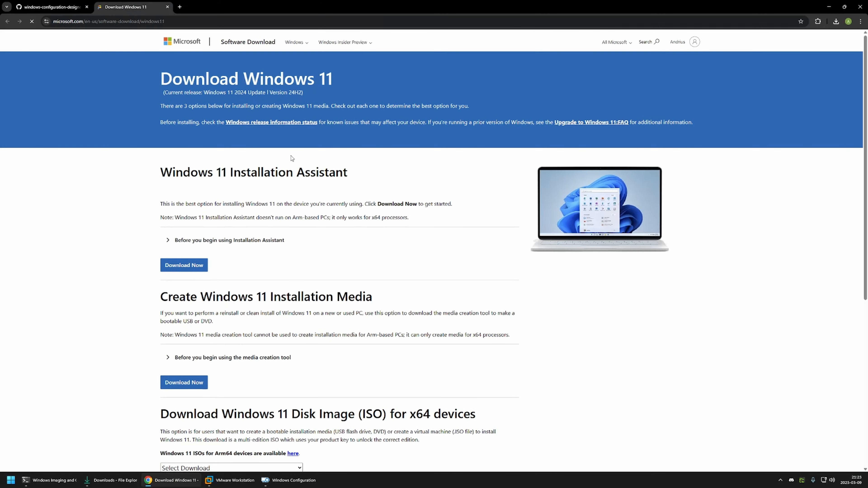
Choose Windows 11 (multi-edition ISO for x64 devices) as the disk image and submit the download selection
scroll(281, 185, "down", 5)
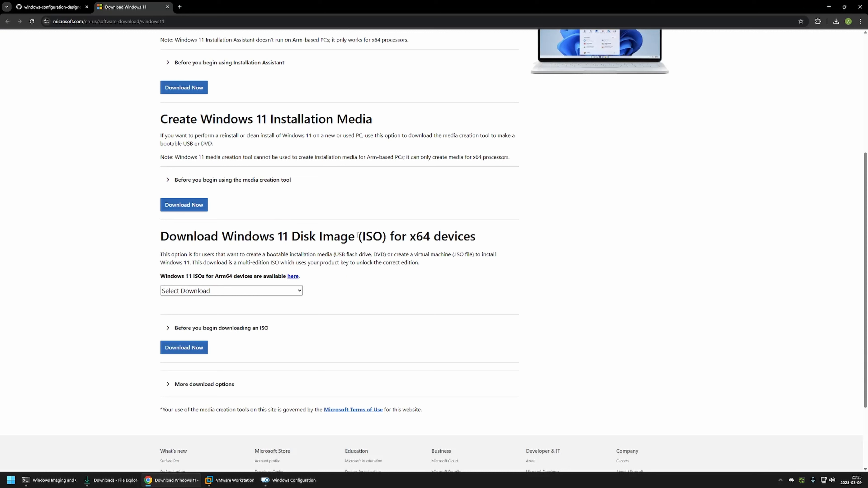
left_click_drag(357, 236, 390, 236)
left_click(374, 278)
left_click(214, 291)
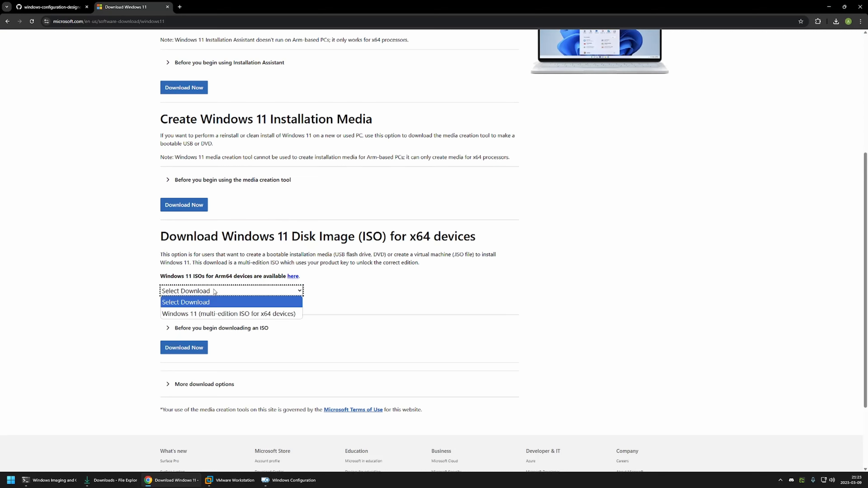
left_click(247, 314)
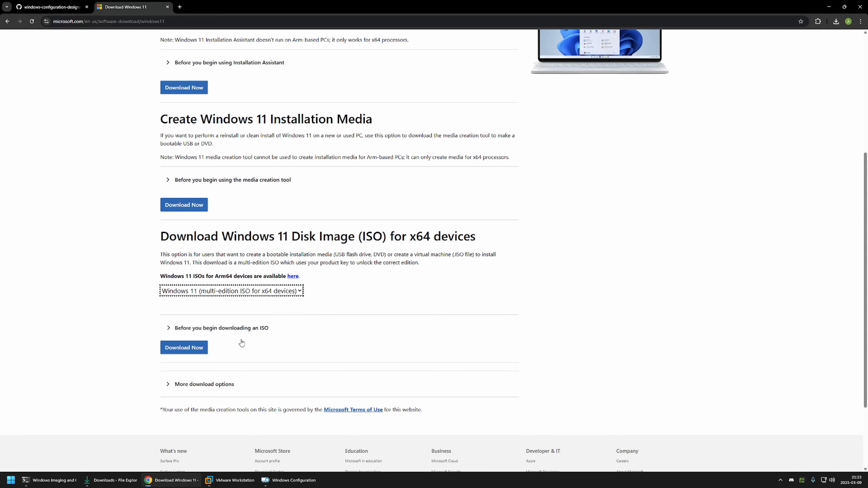
left_click(194, 348)
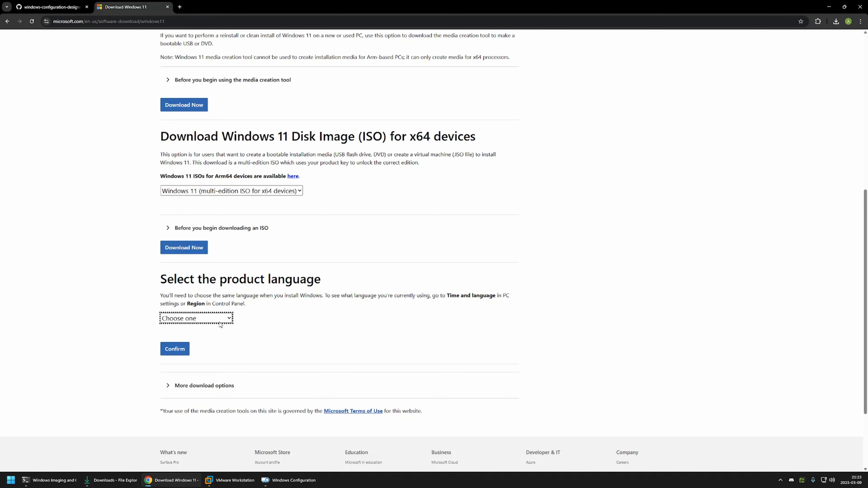
Confirm English (United States) as the product language, start the 64-bit ISO download, and close the Microsoft page
left_click(212, 320)
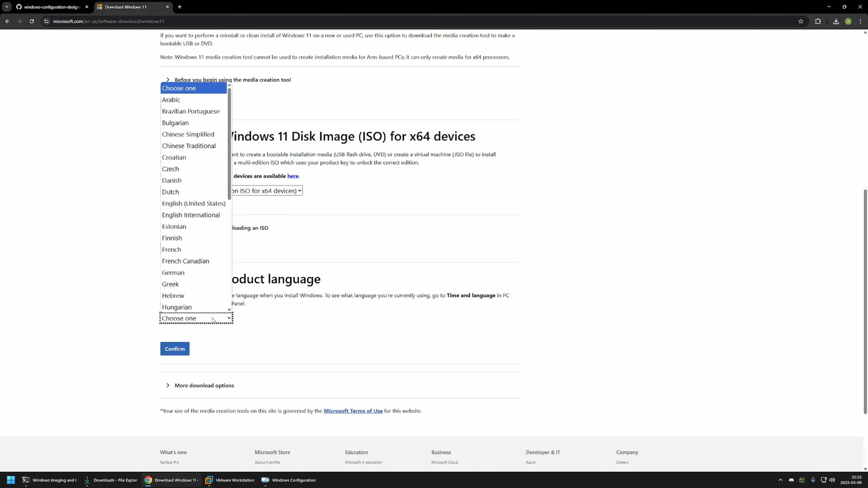
left_click(199, 205)
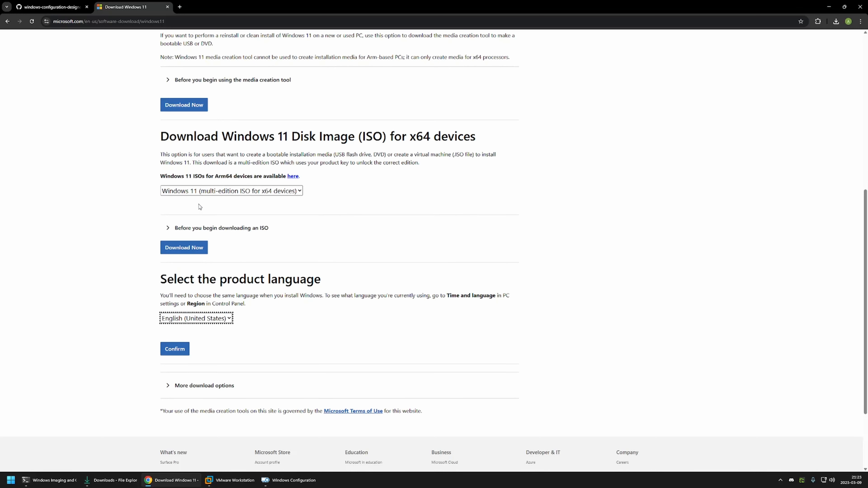
left_click(178, 349)
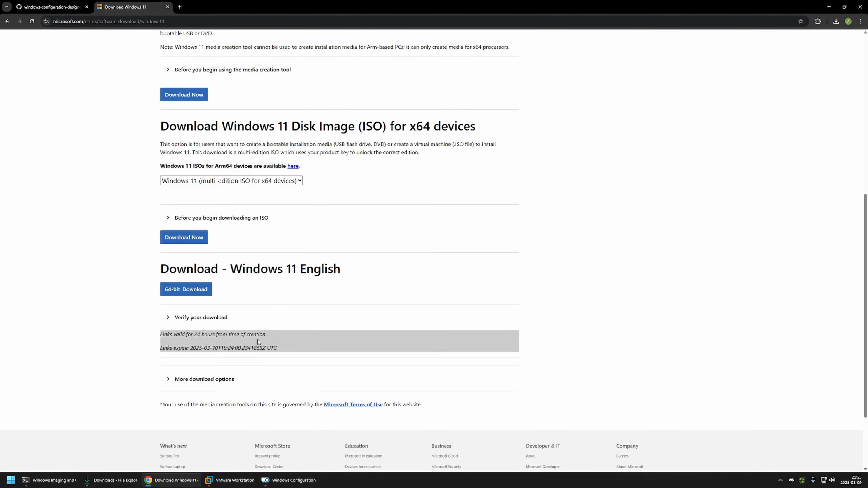
scroll(258, 341, "down", 2)
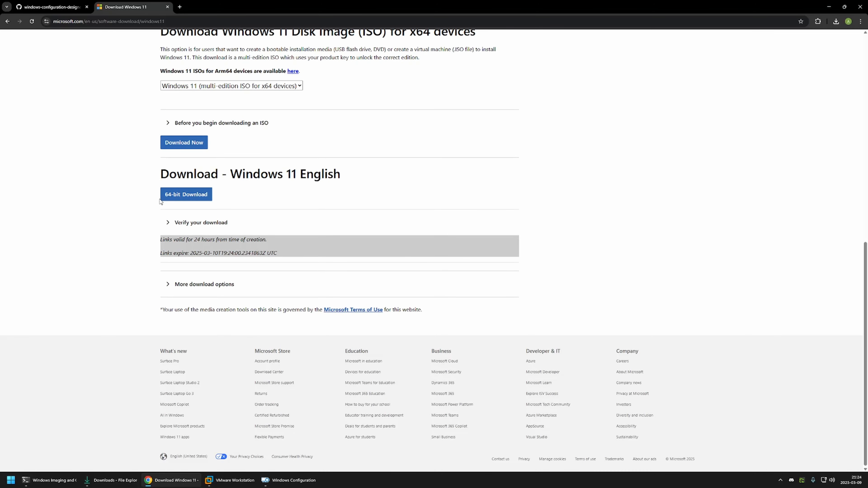
left_click(186, 198)
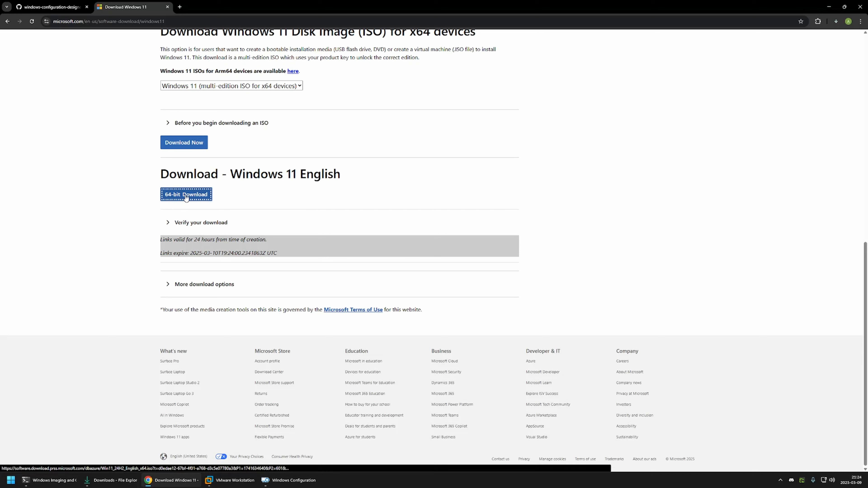
left_click(167, 7)
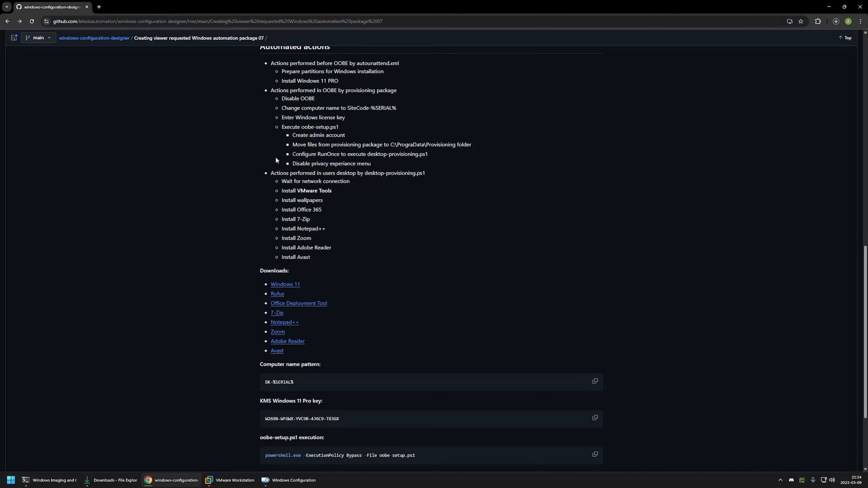
Open the Rufus link from the README's Downloads list, download the portable rufus-4.6p.exe, and close the Rufus page
middle_click(279, 294)
left_click(126, 7)
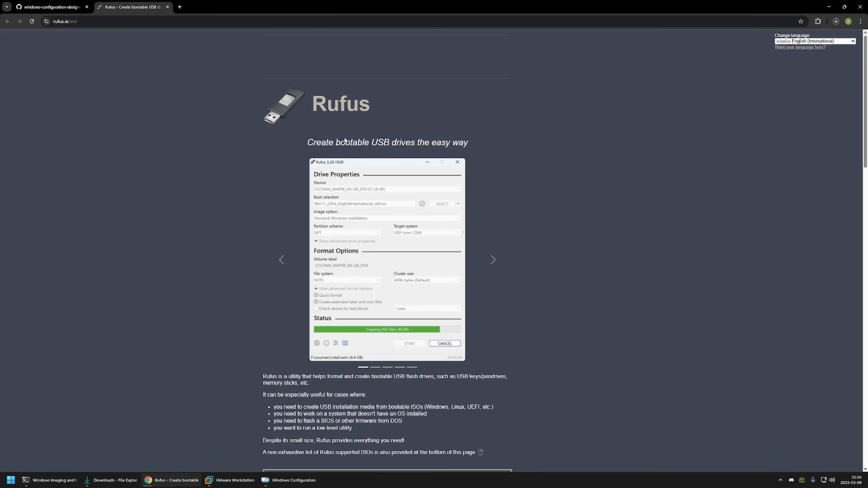
scroll(290, 162, "down", 6)
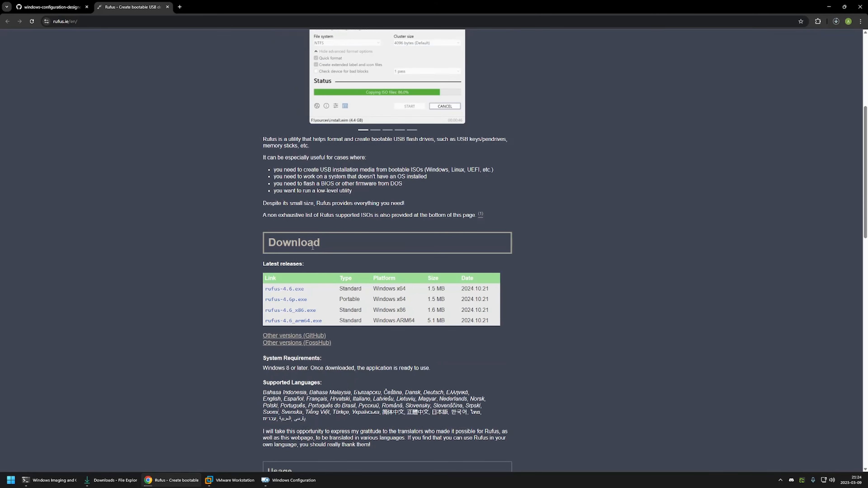
left_click_drag(256, 299, 314, 303)
left_click(313, 302)
left_click(296, 300)
left_click(167, 7)
Open autounattend.xml in the repository, review its partition and Windows 11 Pro settings, download the raw file, and return to the package folder
scroll(174, 128, "up", 10)
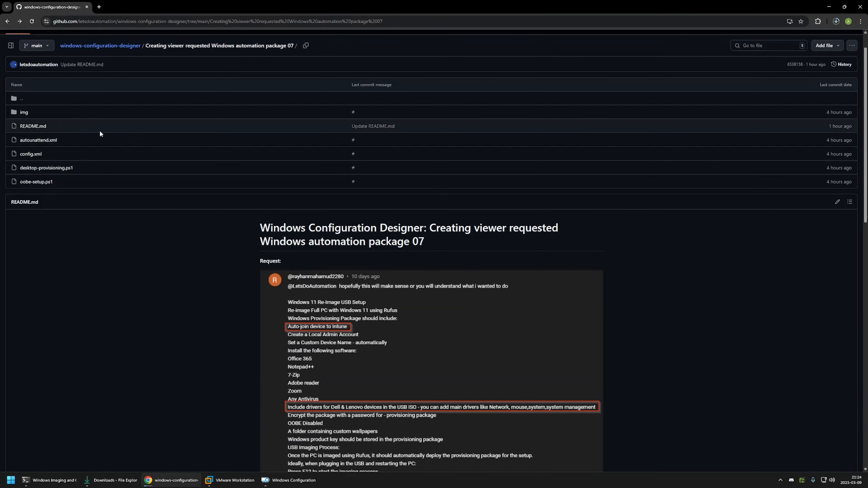
left_click(138, 143)
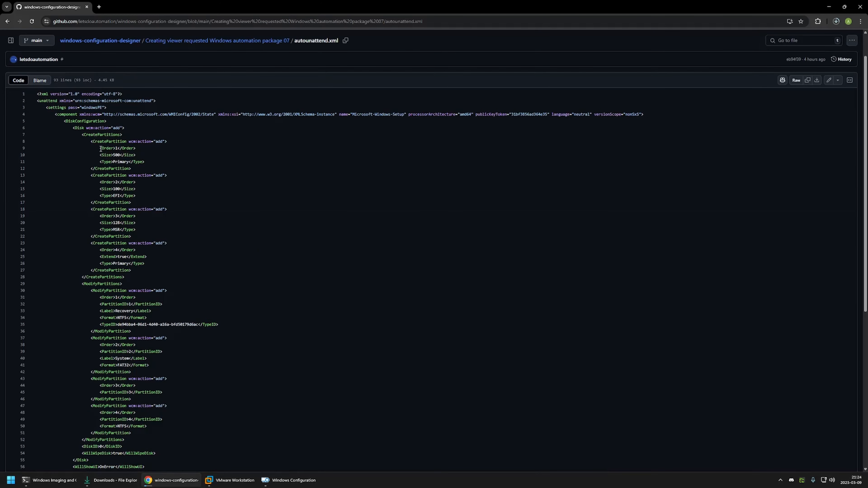
left_click_drag(101, 148, 178, 289)
scroll(150, 193, "down", 5)
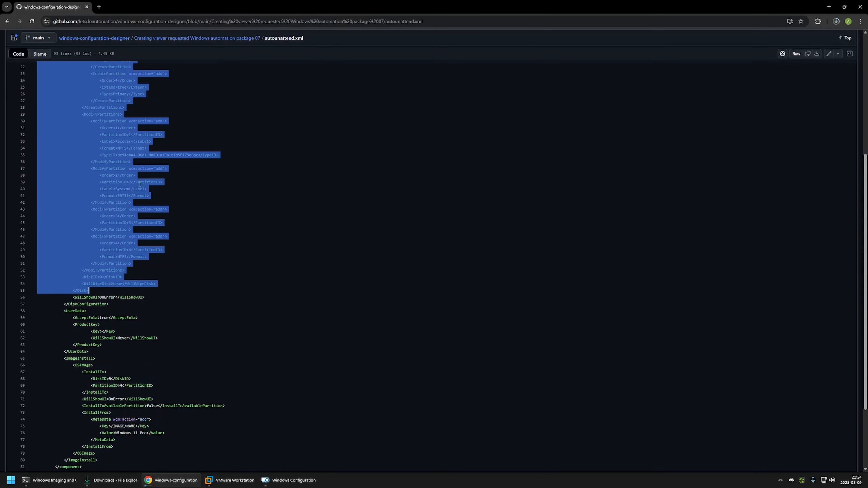
scroll(198, 210, "down", 3)
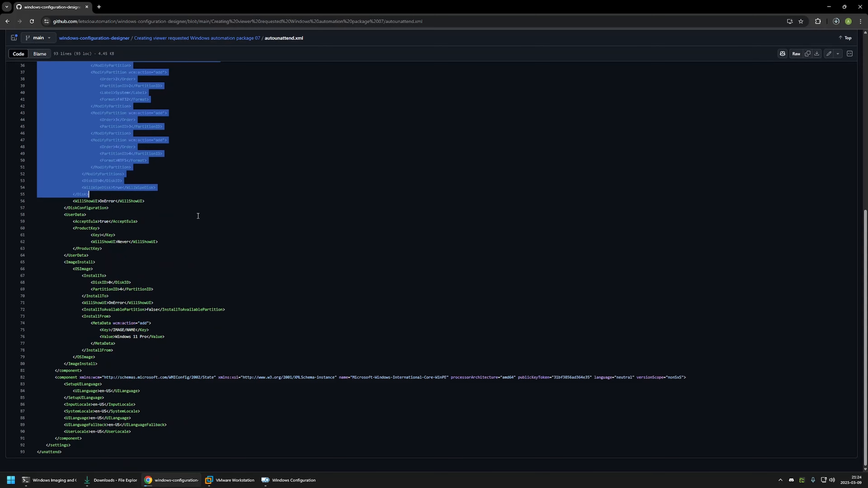
left_click_drag(98, 335, 176, 336)
scroll(199, 318, "up", 9)
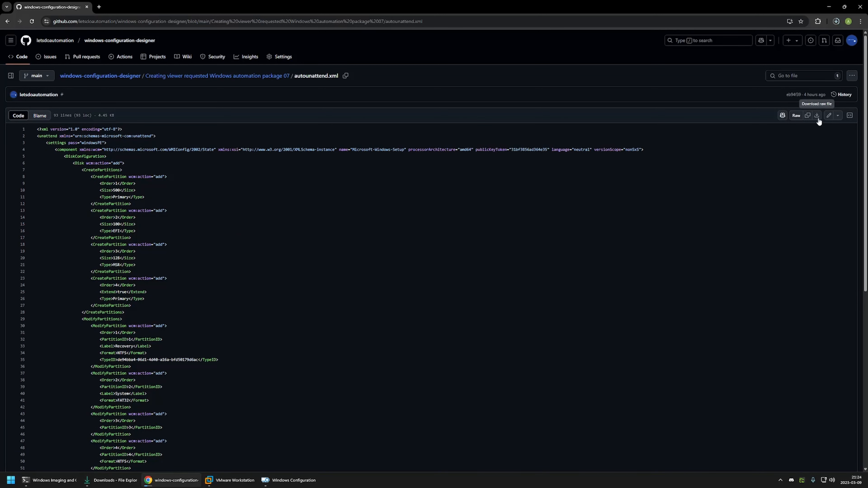
left_click(158, 79)
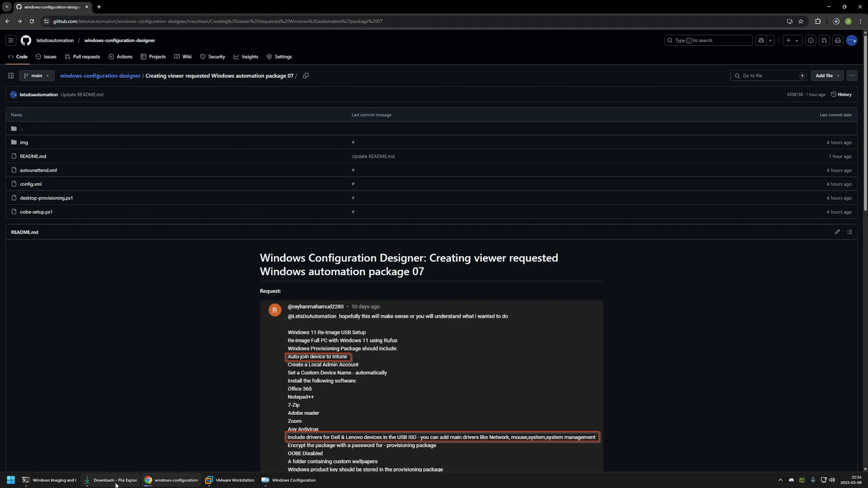
Switch to the Downloads folder in File Explorer and run rufus-4.6p.exe
left_click(110, 480)
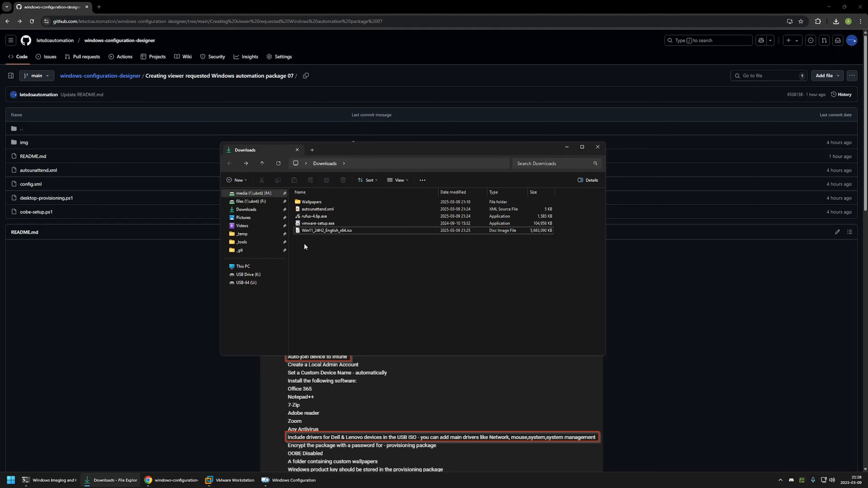
left_click(320, 215)
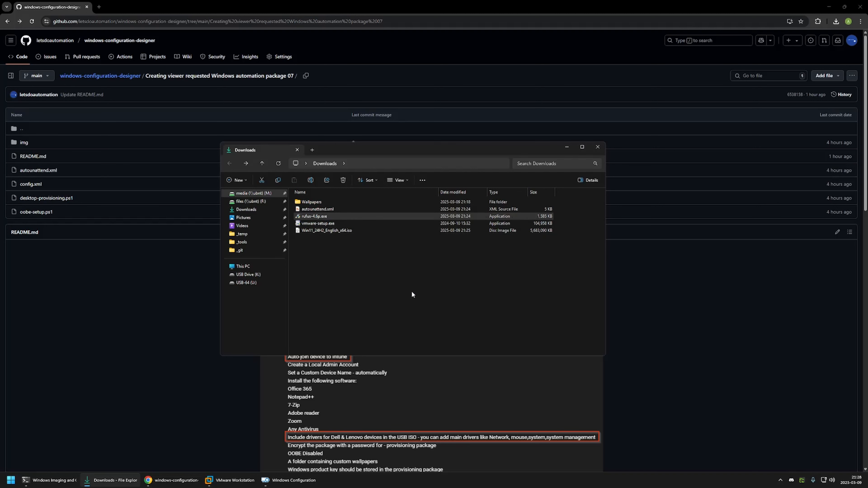
left_click(492, 247)
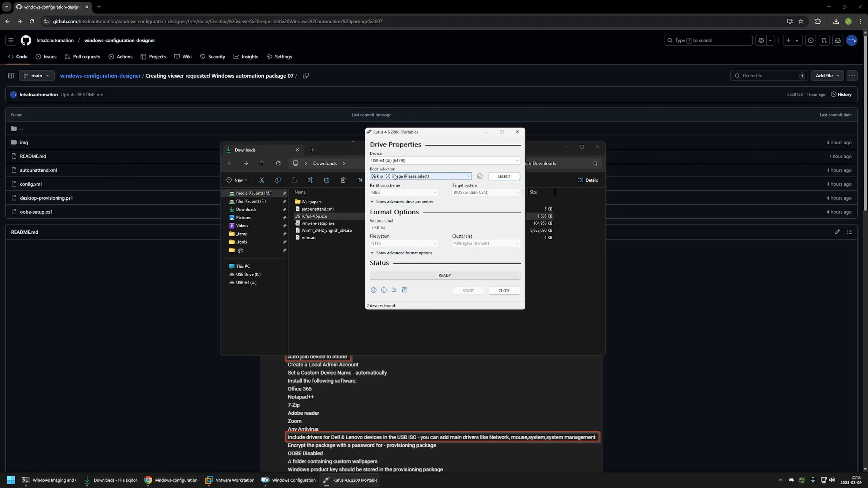
Set the Rufus target device to NO_LABEL (K:) [256 GB] and load Win11_24H2_English_x64.iso as the boot image
left_click(410, 160)
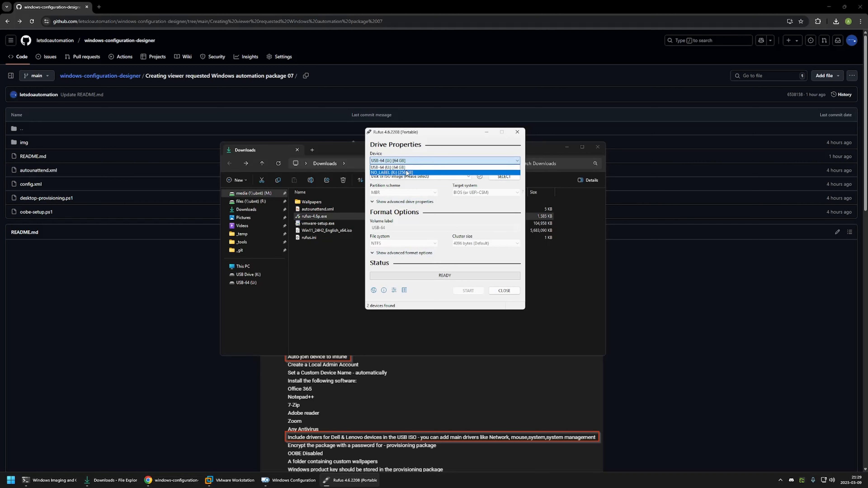
left_click(414, 173)
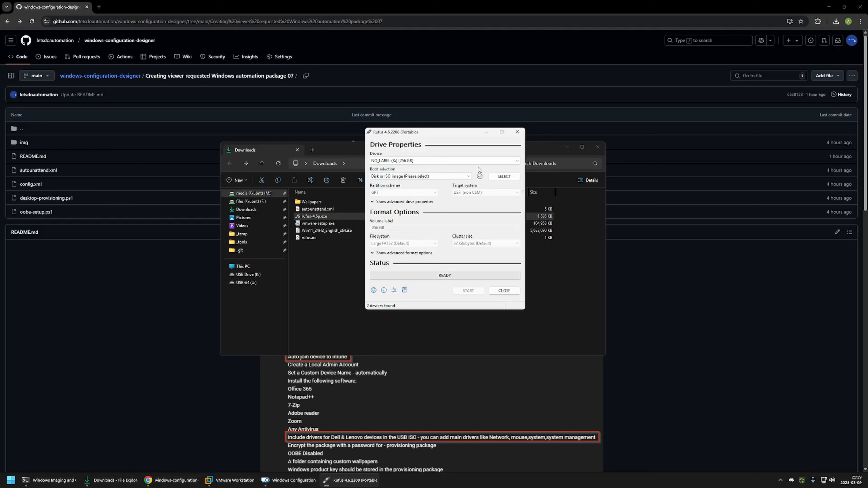
left_click(505, 175)
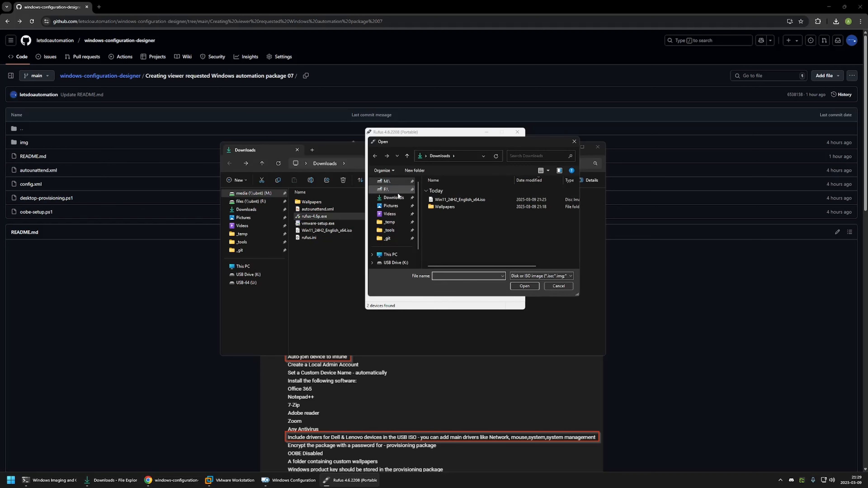
left_click(478, 199)
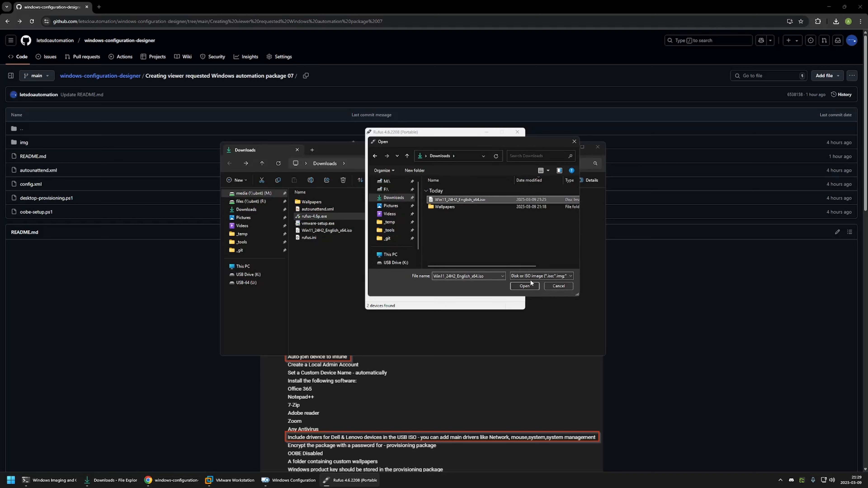
left_click(523, 286)
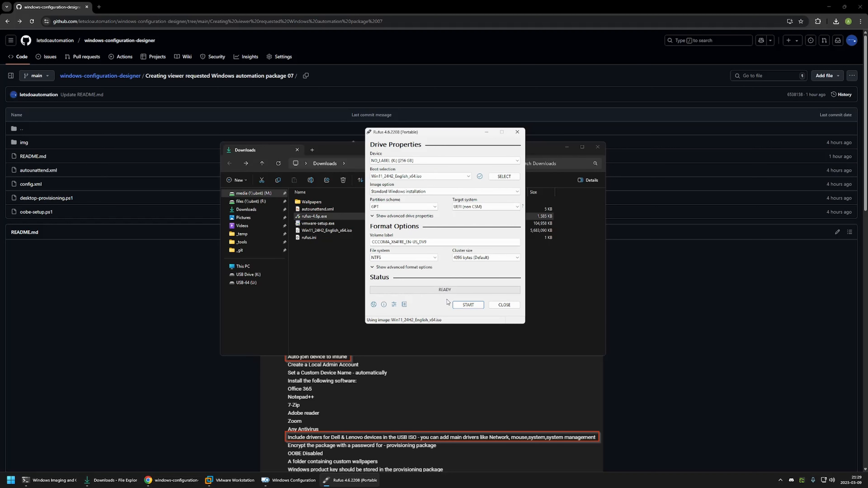
Start writing the USB drive with the hardware and online Microsoft account requirement removals unchecked, and accept erasing all data on the device
left_click(474, 305)
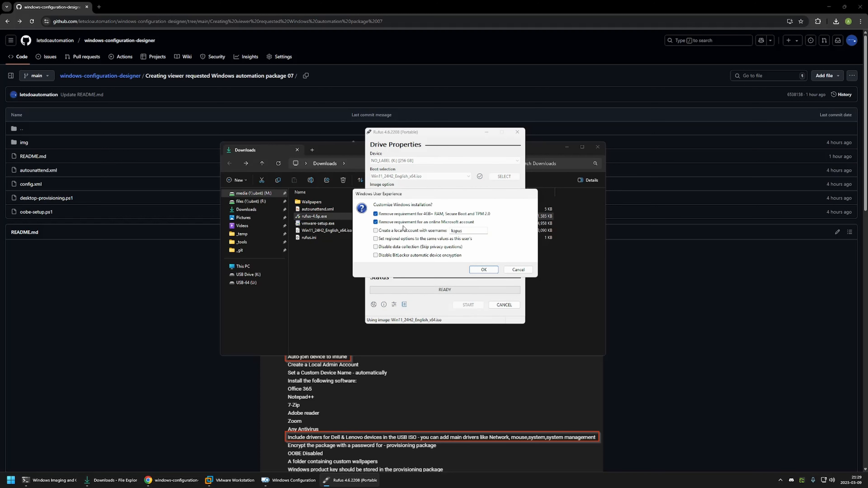
left_click(384, 214)
left_click(384, 222)
left_click(480, 270)
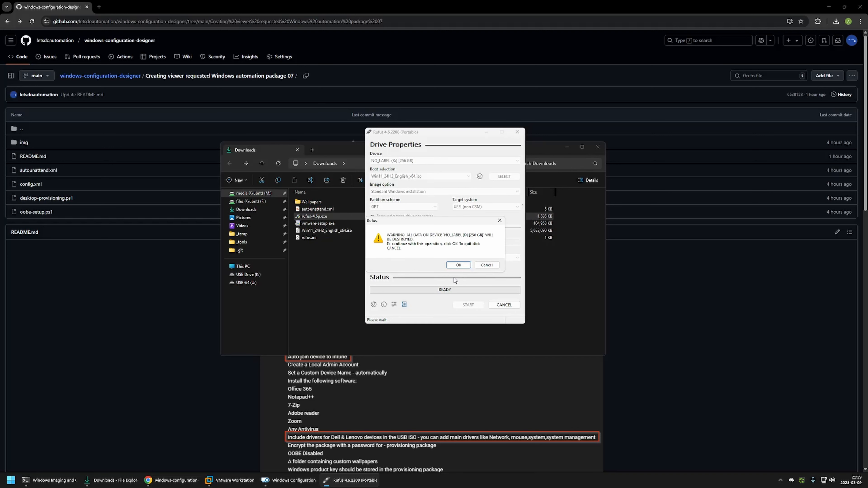
left_click(458, 266)
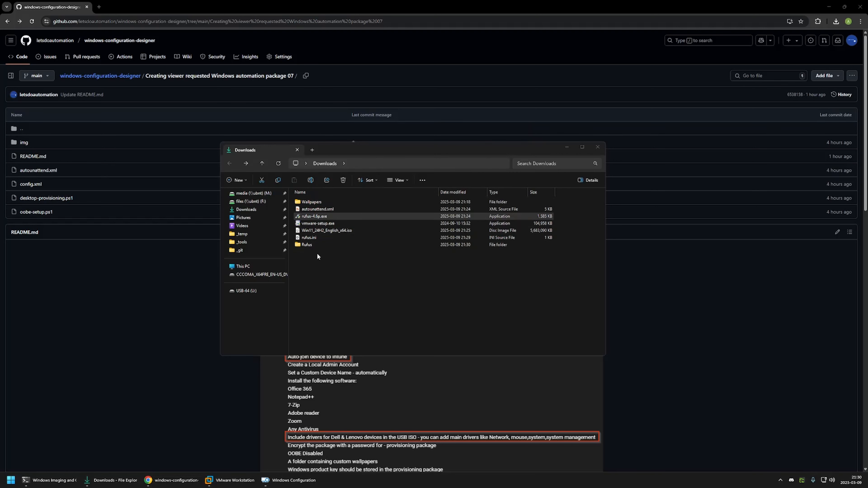
Delete rufus-4.6p.exe, Win11_24H2_English_x64.iso, rufus.ini and the Rufus folder from Downloads
left_click(306, 256)
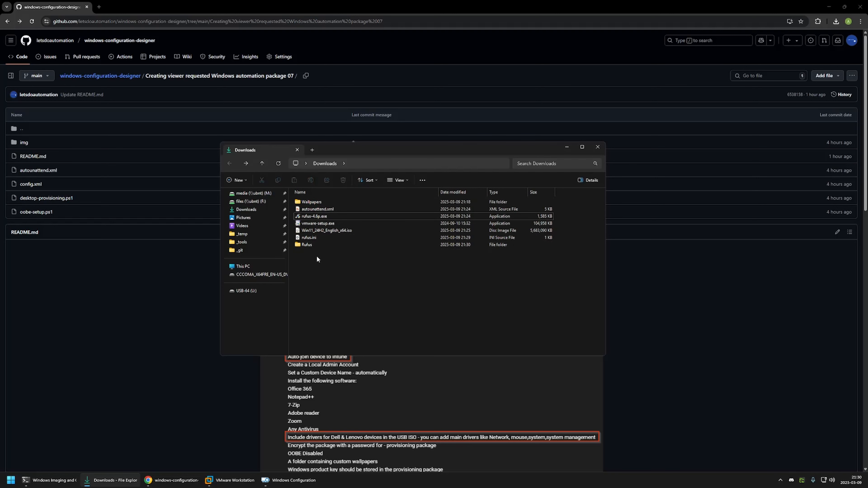
left_click(324, 217)
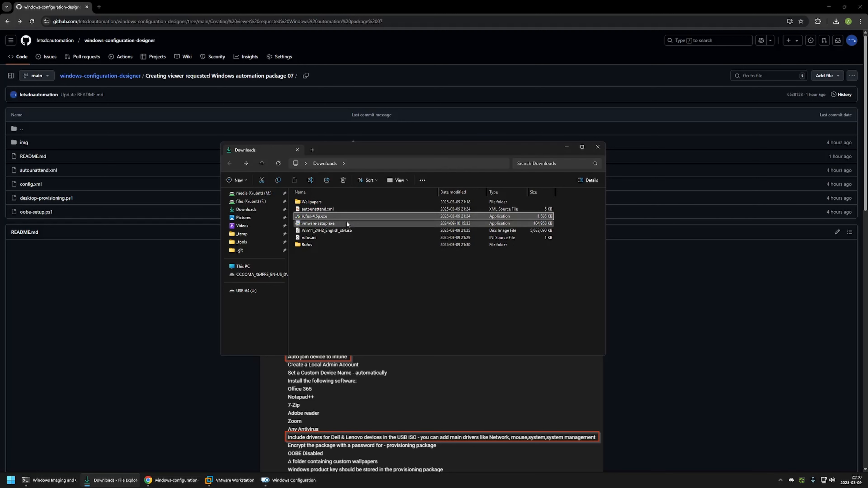
left_click(349, 231, "ctrl")
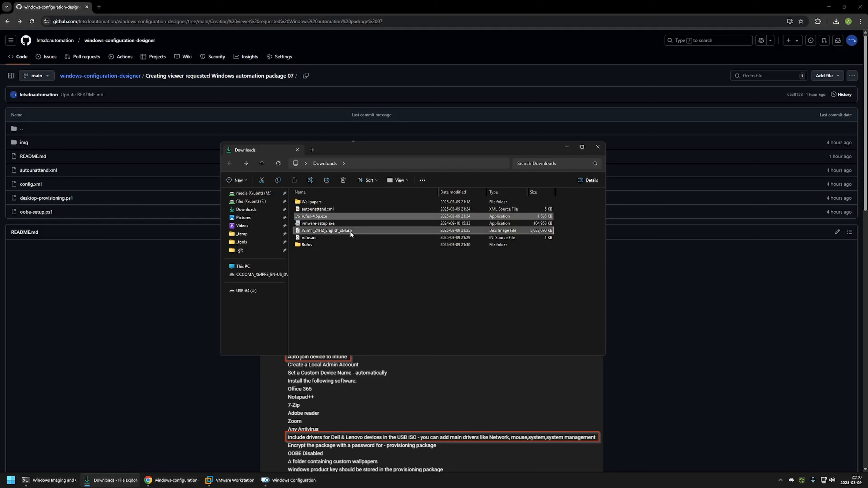
left_click(321, 237, "ctrl")
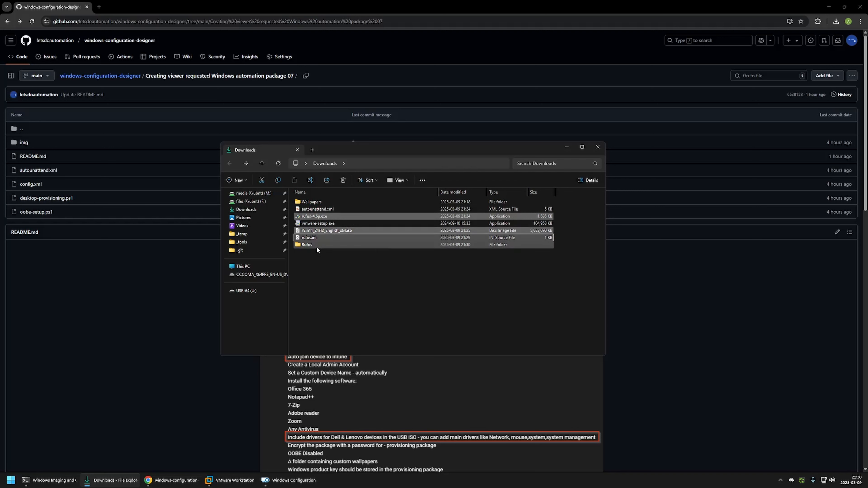
left_click(315, 245, "ctrl")
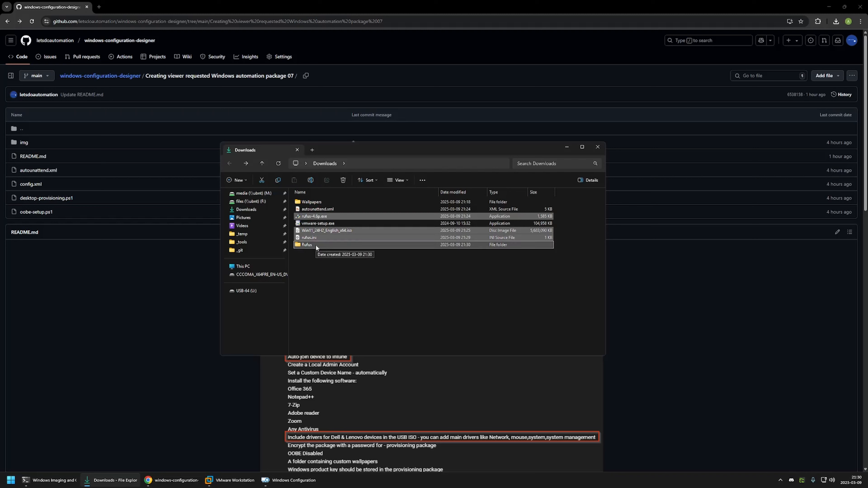
key("Delete")
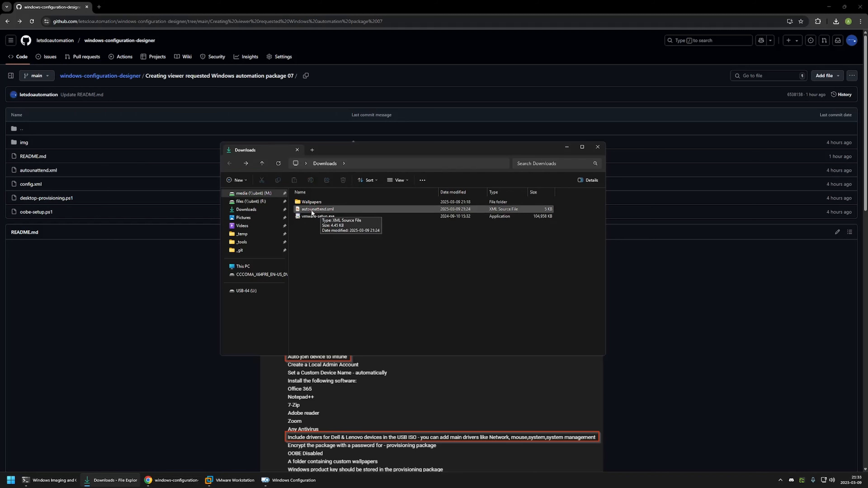
Move autounattend.xml from Downloads to the root of the CCCOMA_X64FRE_EN-US_DV9 (K:) USB drive
right_click(311, 209)
left_click(334, 294)
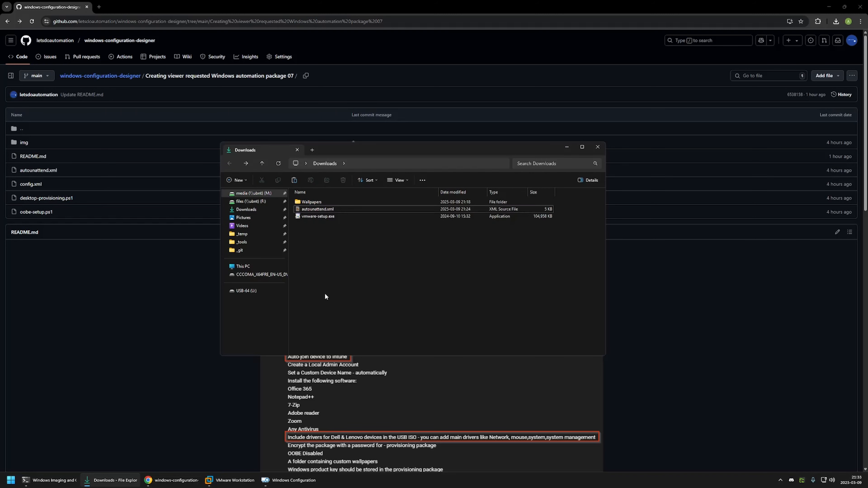
left_click(262, 275)
right_click(300, 266)
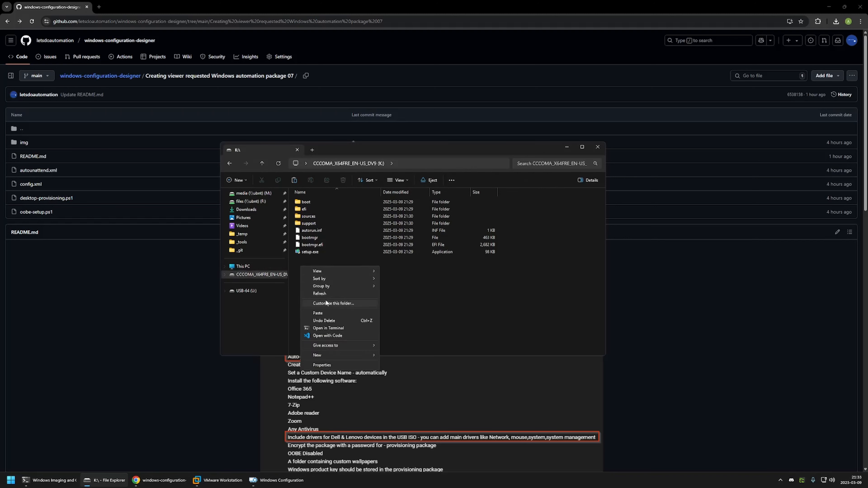
left_click(323, 312)
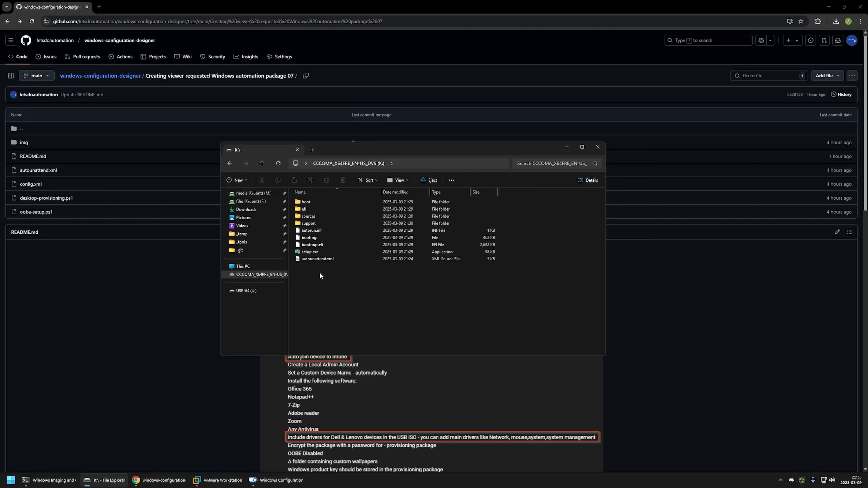
Pack both JPEG images in the Downloads Wallpapers folder into a 7-Zip self-extracting archive named Wallpapers.exe
key("alt+Left")
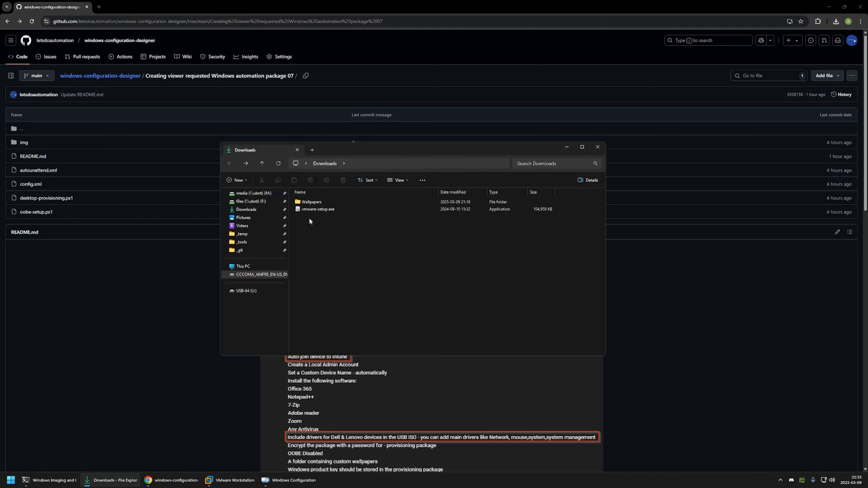
double_click(309, 202)
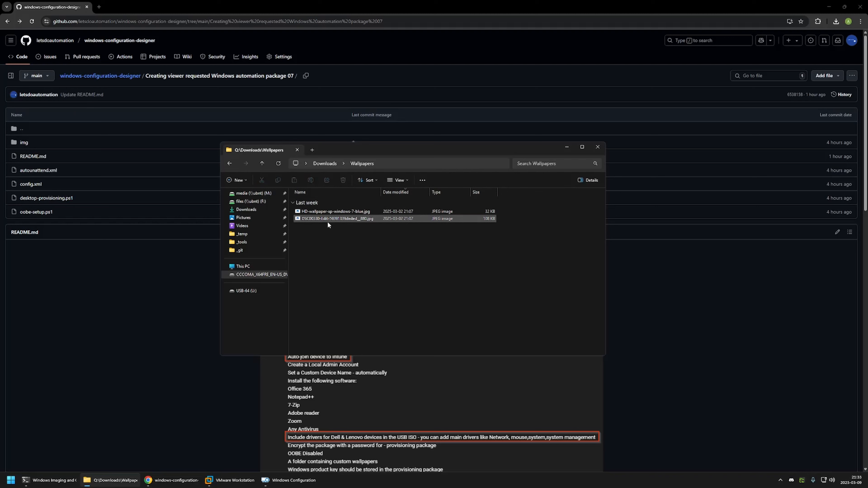
left_click_drag(370, 239, 338, 212)
right_click(339, 218)
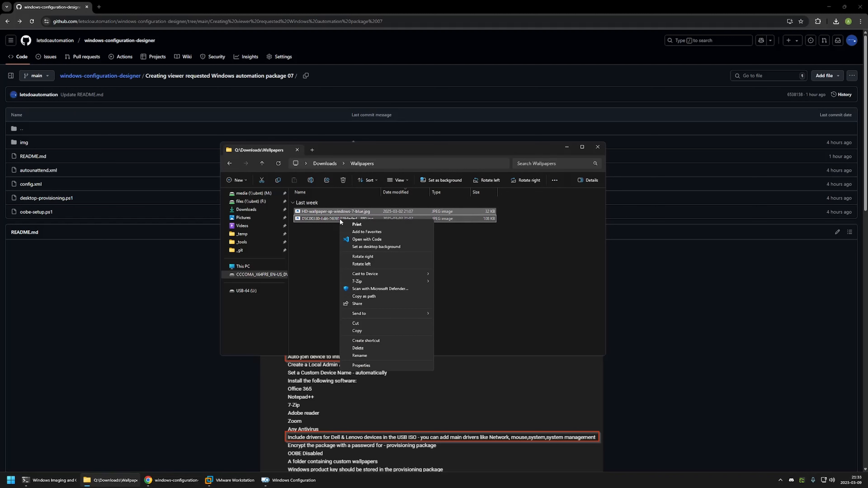
mouse_move(381, 283)
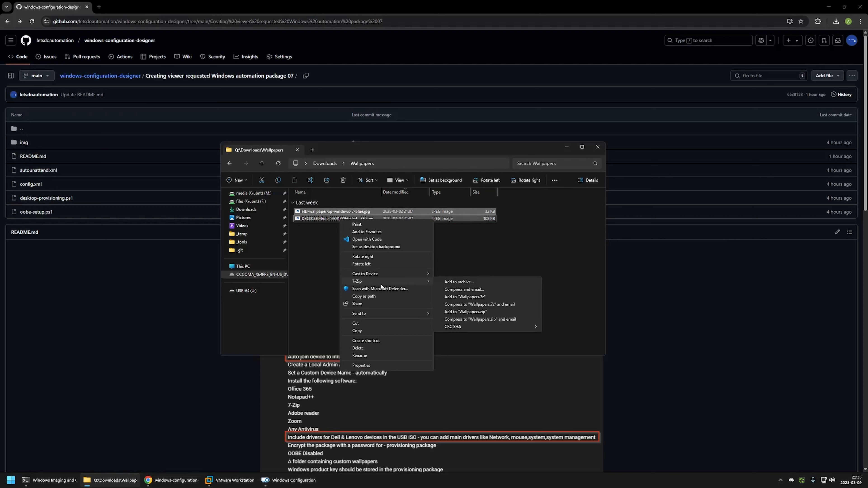
left_click(477, 282)
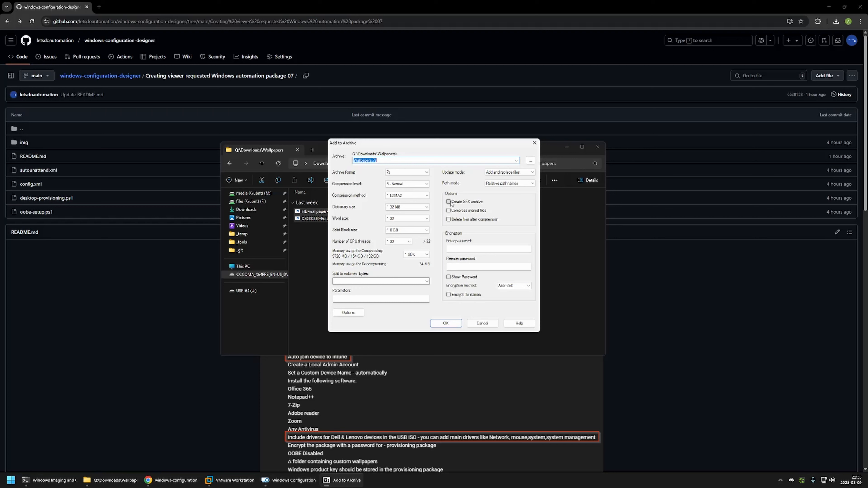
left_click(446, 323)
left_click(362, 257)
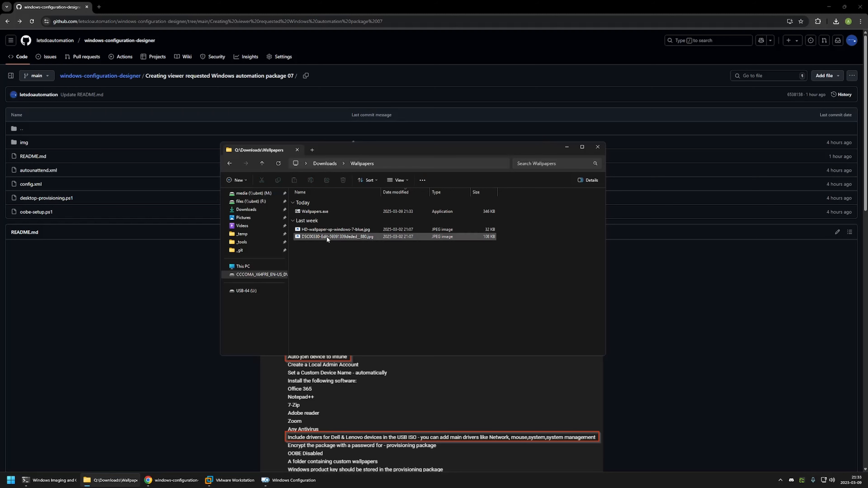
Move Wallpapers.exe from the Wallpapers folder up to Downloads and delete the Wallpapers folder
left_click(306, 212)
right_click(313, 211)
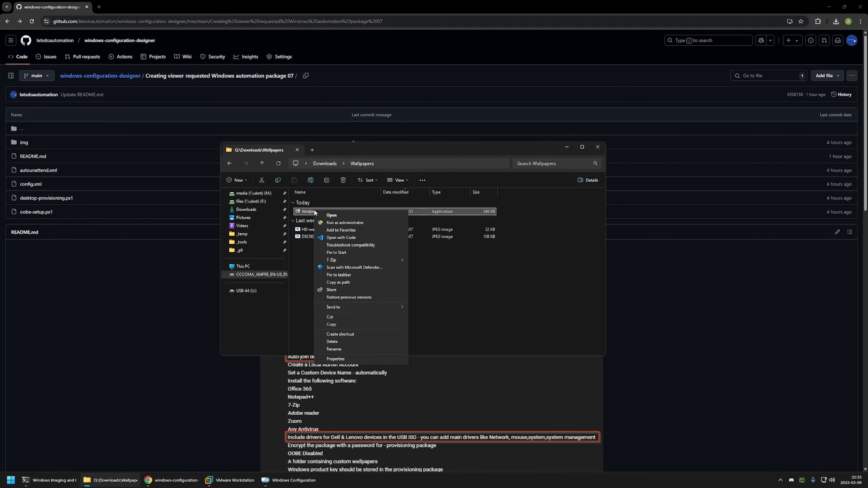
left_click(335, 317)
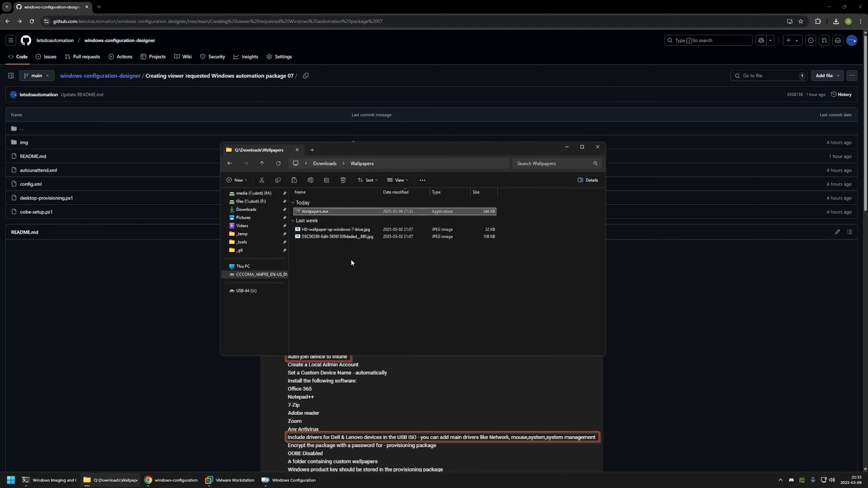
key("alt+Left")
right_click(316, 225)
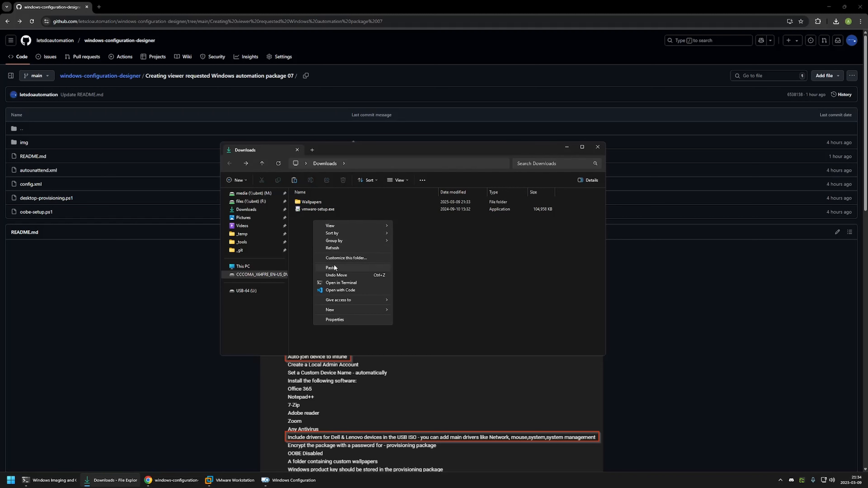
left_click(334, 264)
left_click(311, 204)
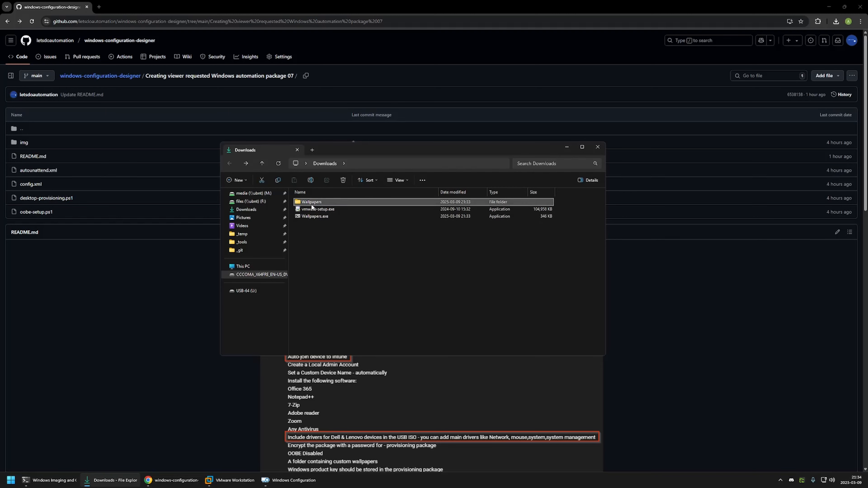
key("Delete")
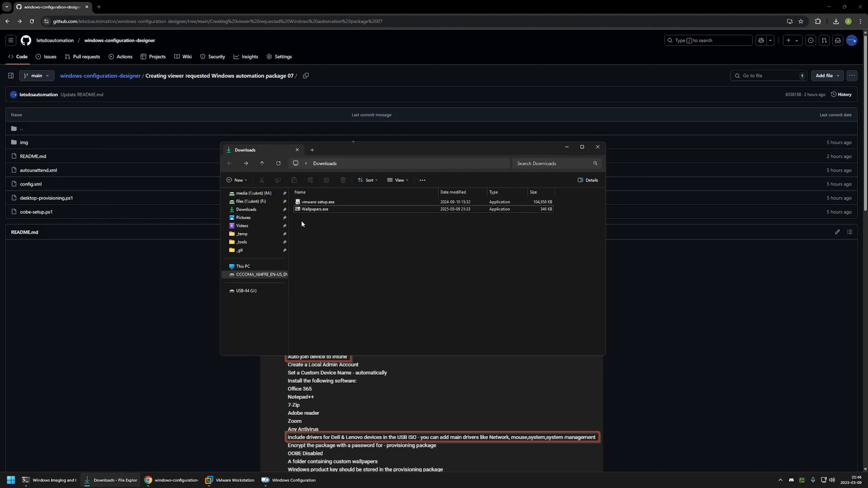
left_click(318, 203)
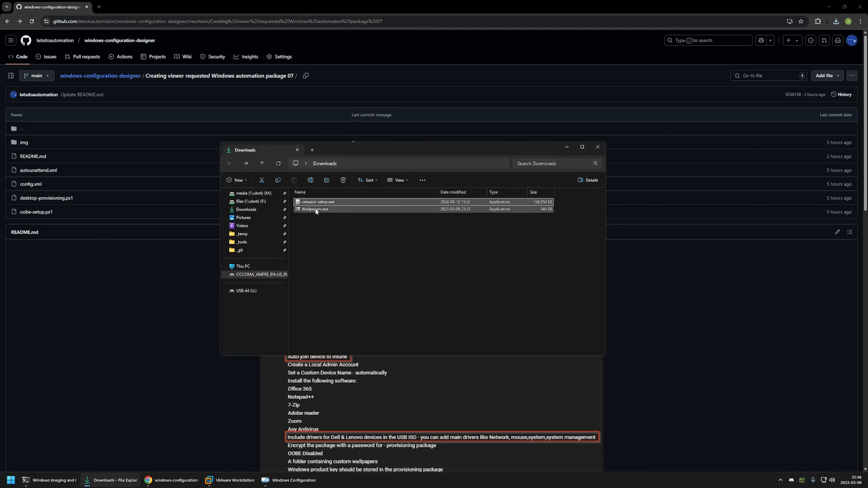
left_click(312, 226)
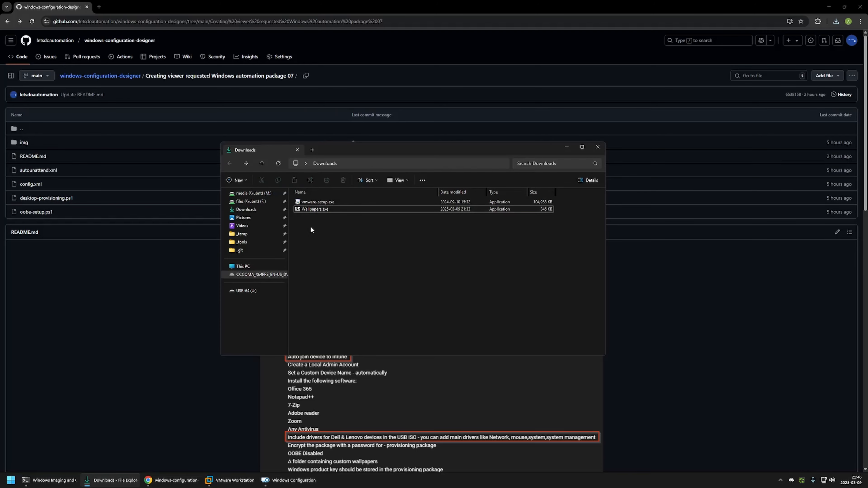
Download the English Office Deployment Tool through the link in the GitHub README's Downloads list
left_click(180, 246)
scroll(185, 243, "down", 3)
scroll(186, 244, "down", 12)
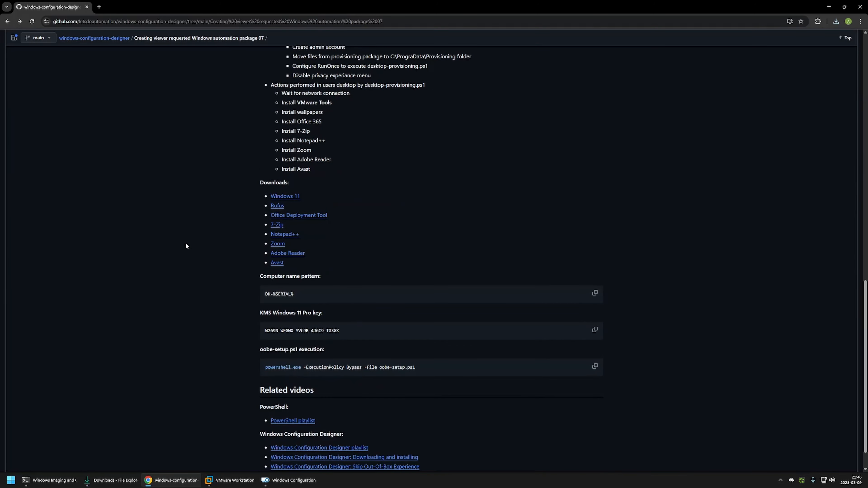
scroll(186, 243, "down", 1)
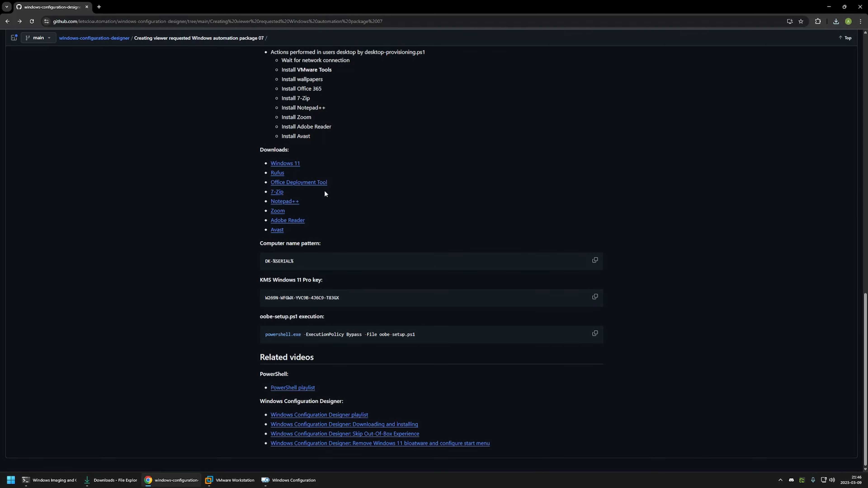
middle_click(317, 185)
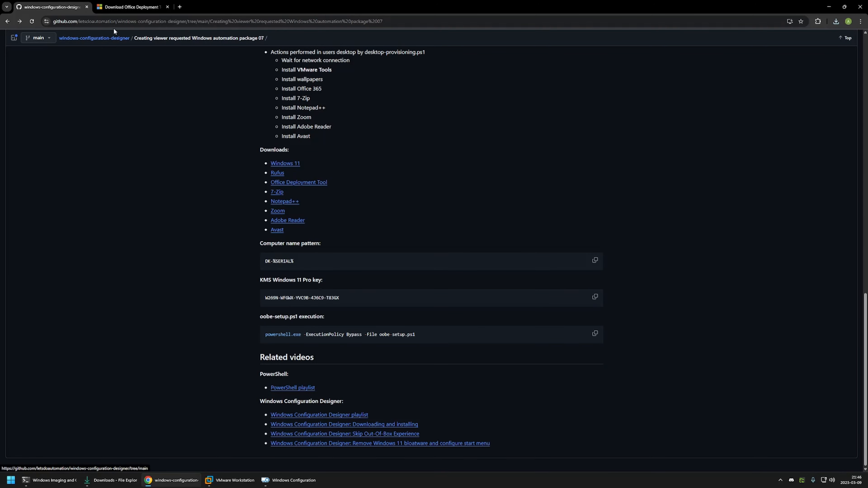
left_click(120, 8)
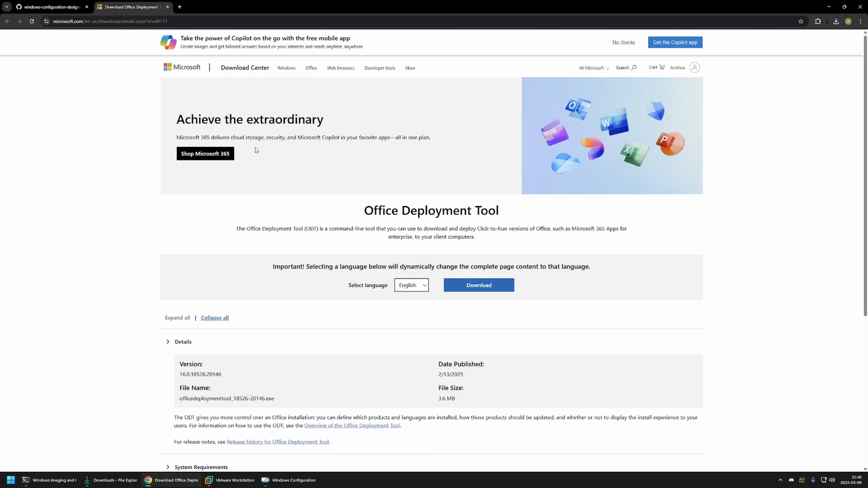
left_click(482, 287)
left_click(167, 7)
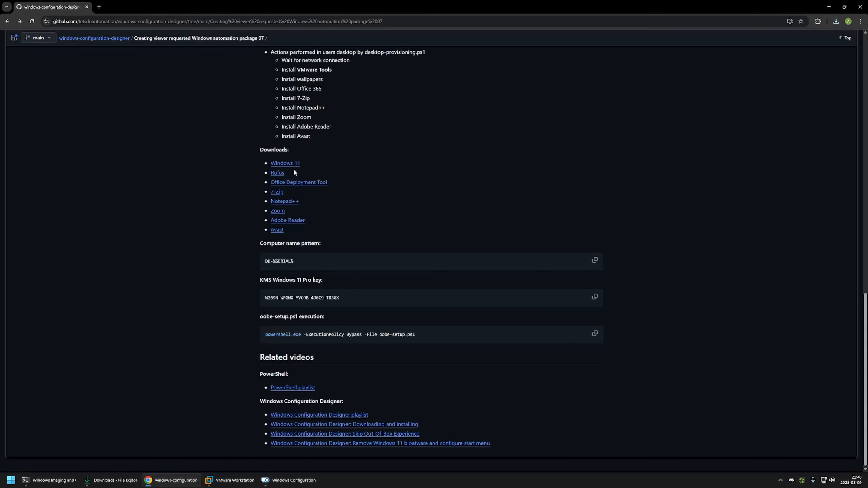
Download the 7-Zip 24.09 .exe installer for 64-bit Windows x64 through the README's 7-Zip link
left_click(278, 192)
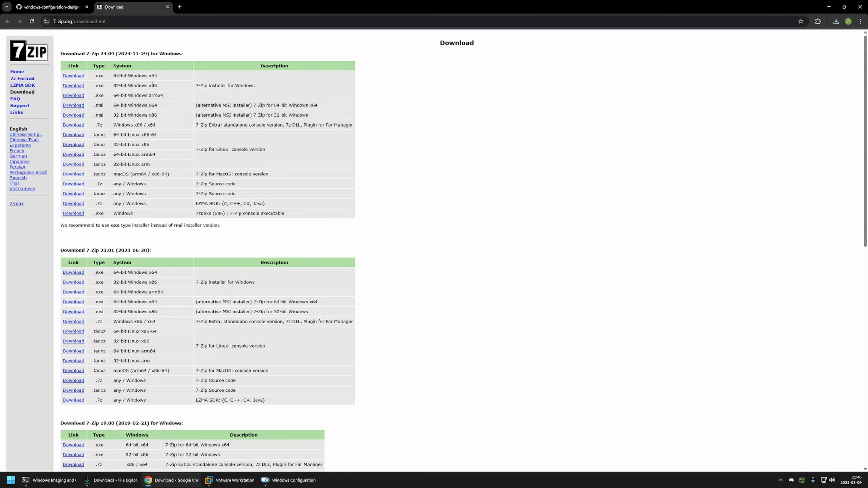
left_click_drag(115, 73, 132, 73)
left_click(143, 76)
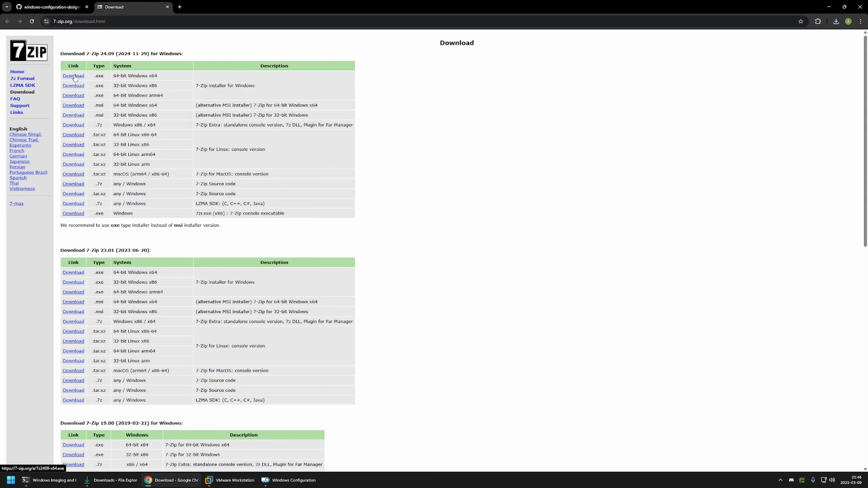
left_click(167, 7)
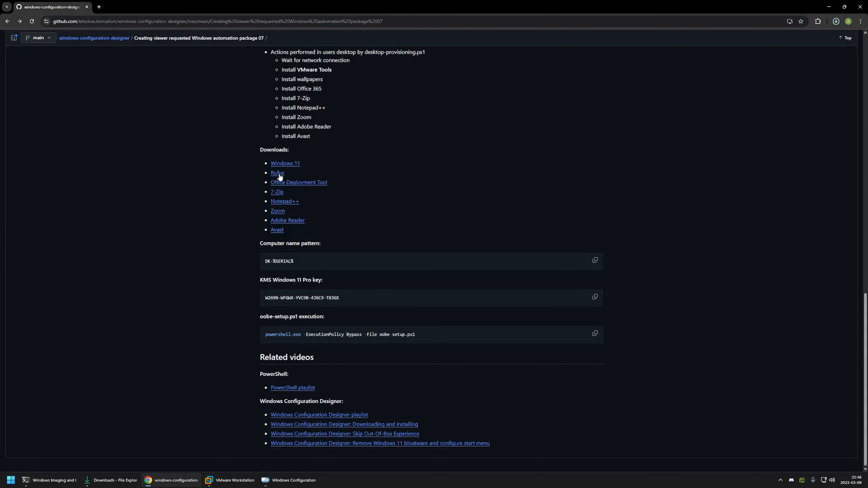
Download the Notepad++ v8.7.7 x64 installer through the README's Notepad++ link
left_click(292, 204)
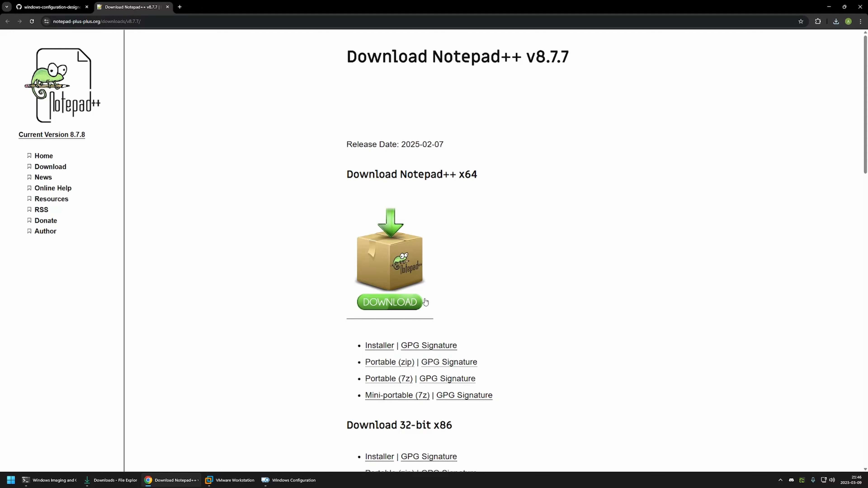
left_click(402, 299)
left_click(167, 7)
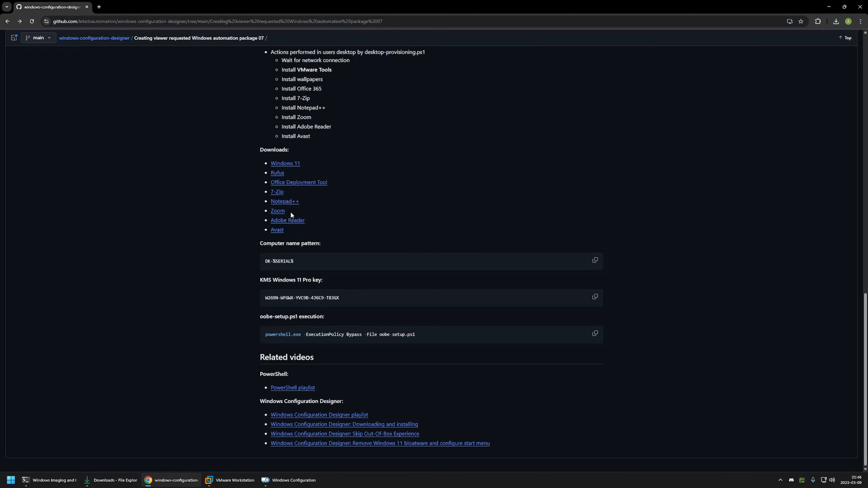
Download the MSI installer of Zoom Workplace desktop app for Meetings (64-bit) through the README's Zoom link
left_click(278, 212)
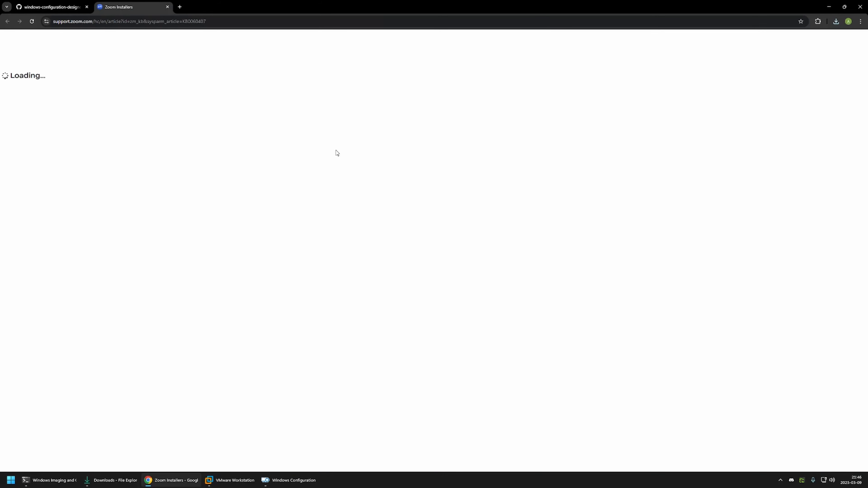
scroll(515, 282, "down", 2)
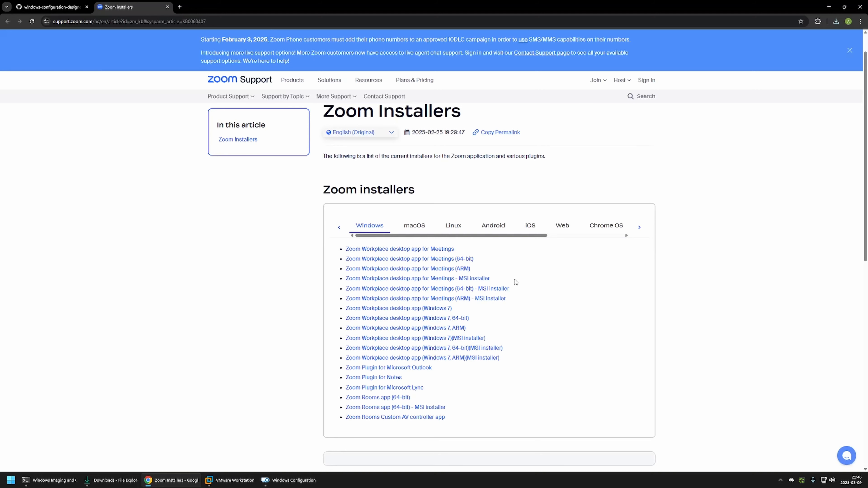
left_click_drag(512, 289, 448, 288)
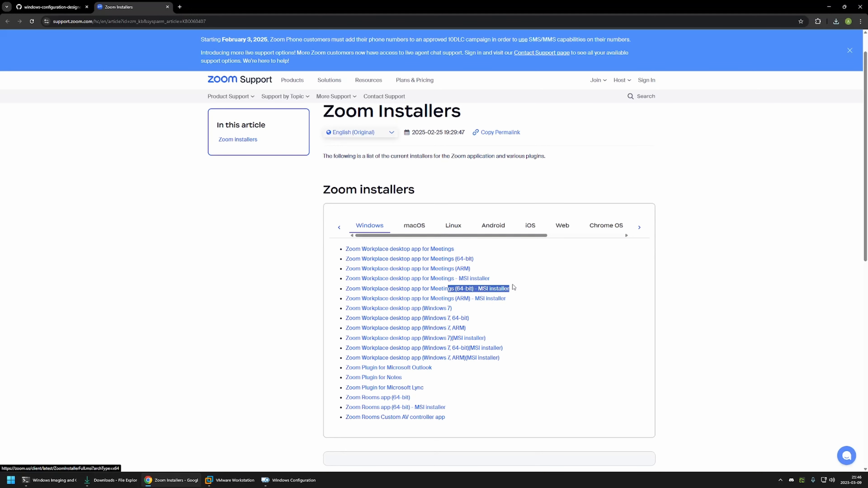
left_click(497, 289)
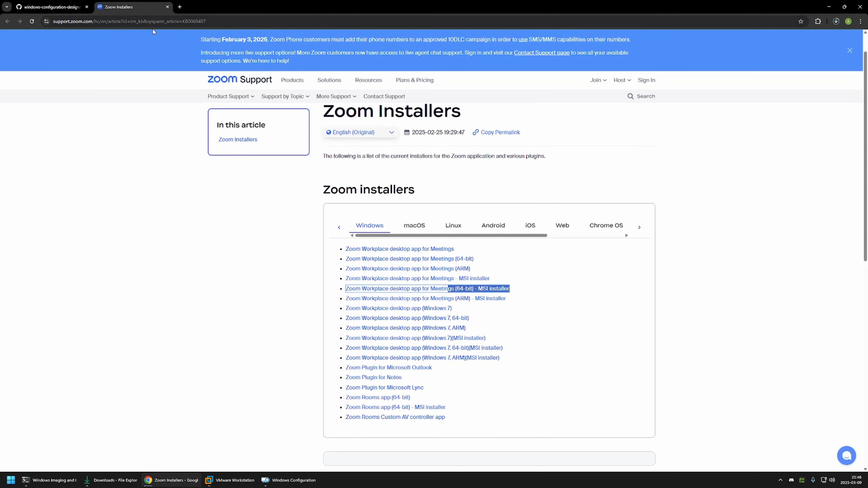
Download Acrobat Reader through the README's Adobe Reader link for Windows 11, English, version Reader 2024.005.20414 English for Windows
left_click(52, 7)
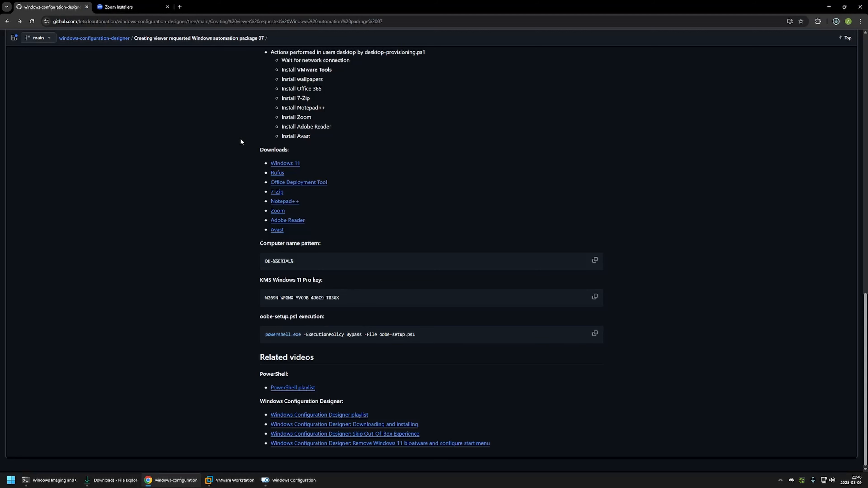
middle_click(296, 222)
left_click(151, 7)
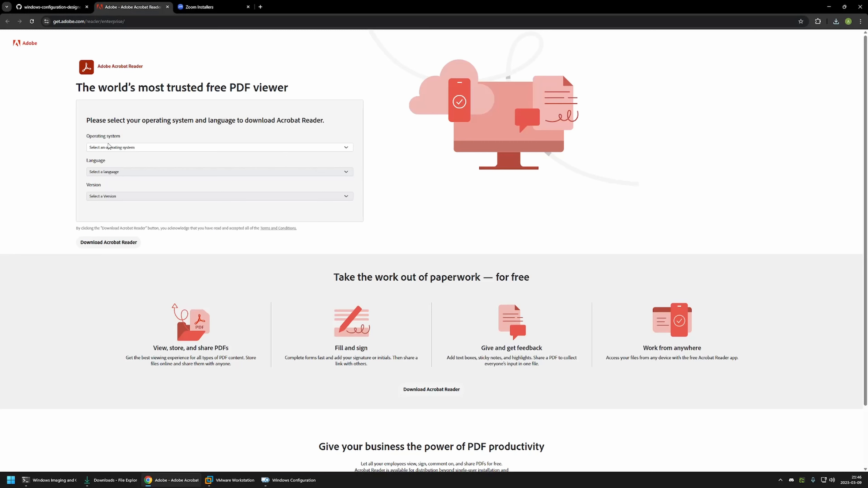
left_click(131, 147)
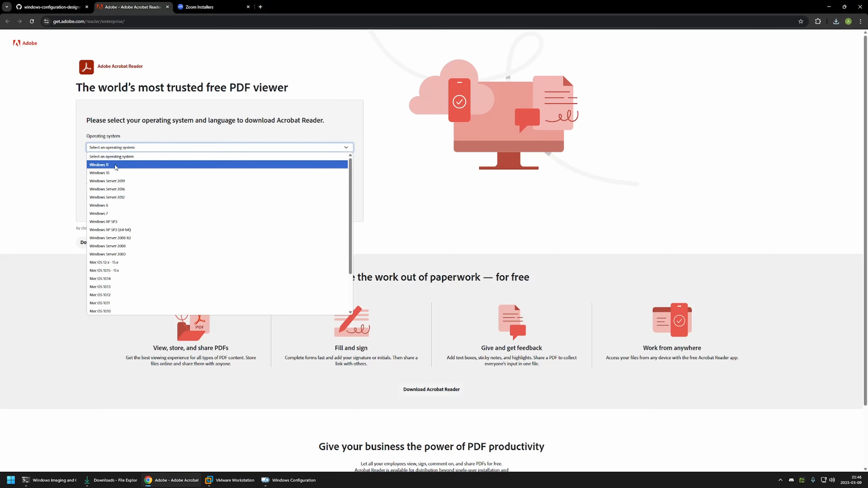
left_click(116, 165)
left_click(120, 173)
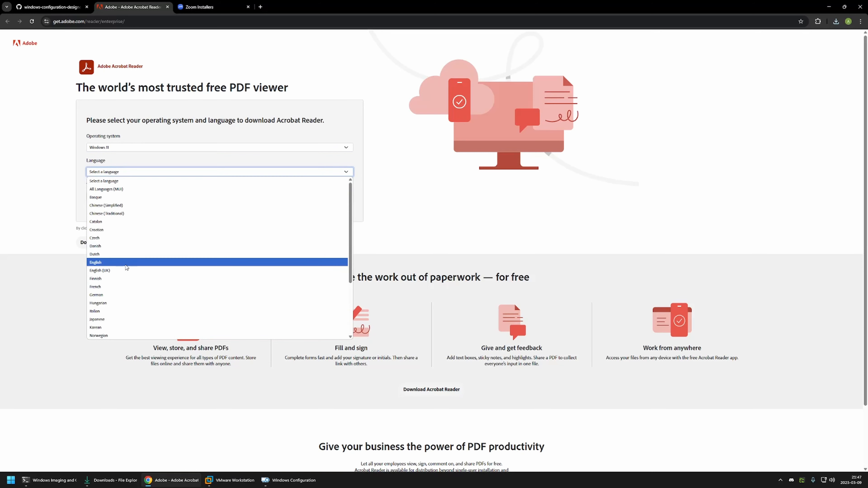
left_click(125, 263)
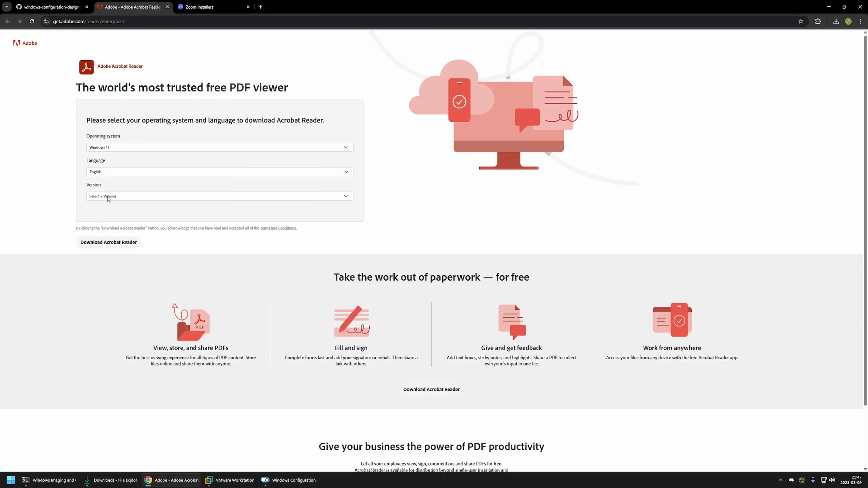
left_click(108, 197)
left_click(114, 214)
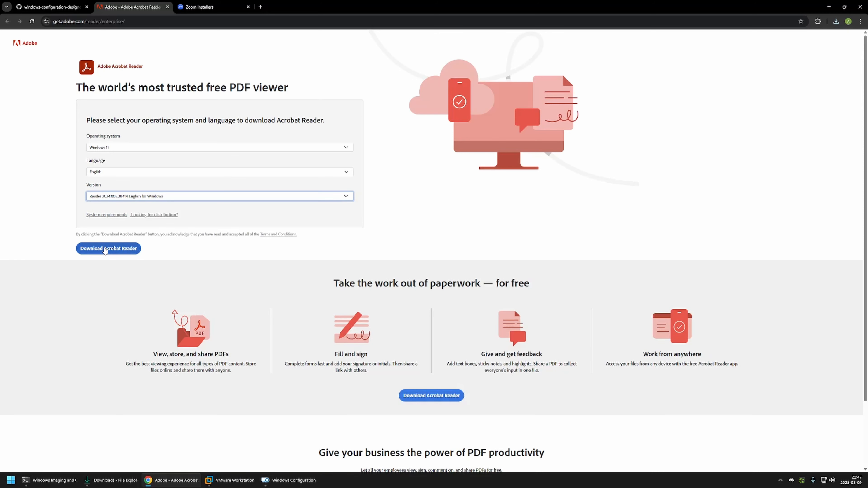
left_click(105, 248)
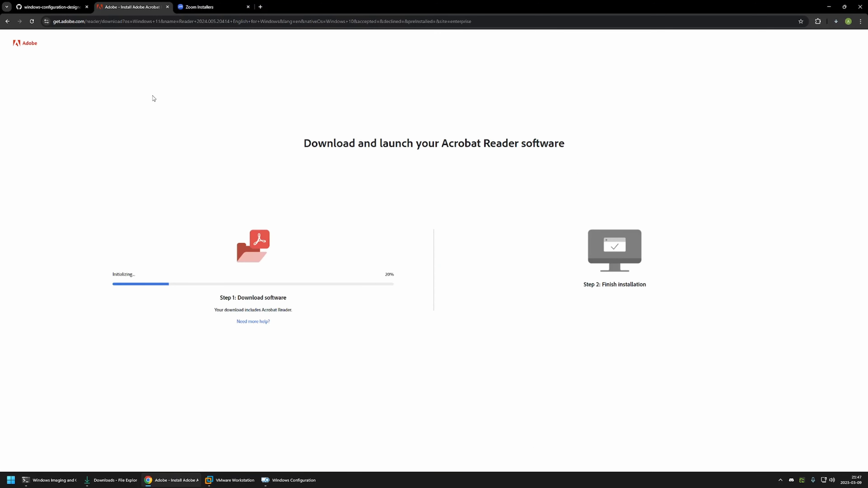
Download Avast Free Antivirus for Windows through the README's Avast link and close the Adobe, Avast and Zoom pages
left_click(52, 7)
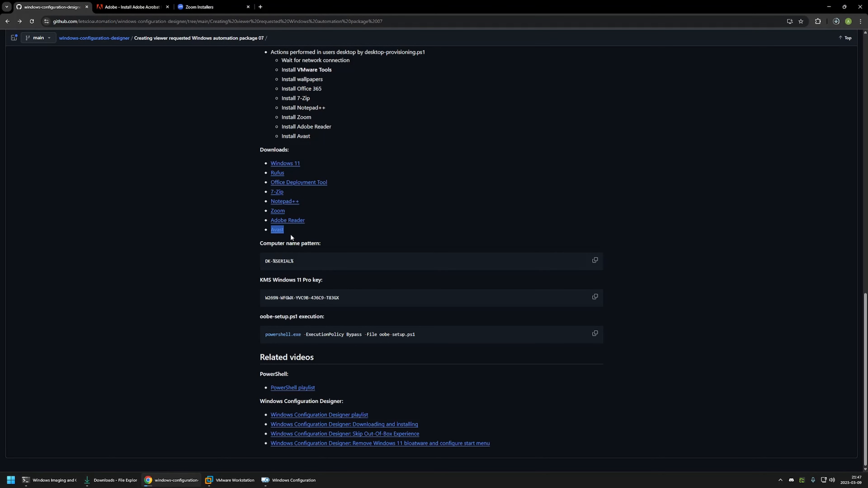
left_click(277, 230, "ctrl")
left_click(190, 13)
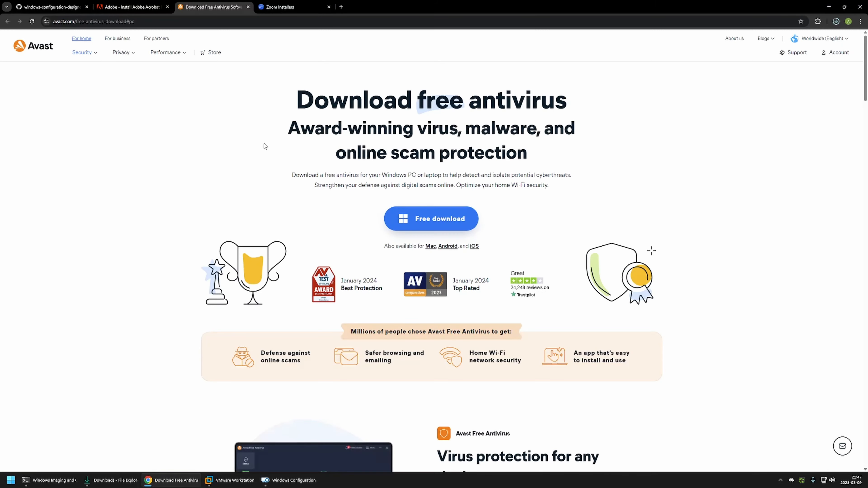
left_click(441, 216)
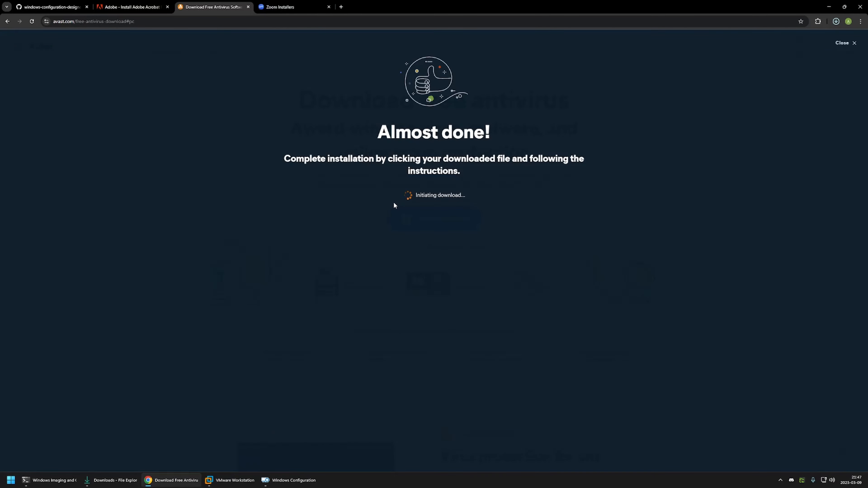
left_click(169, 10)
left_click(169, 10)
left_click(169, 9)
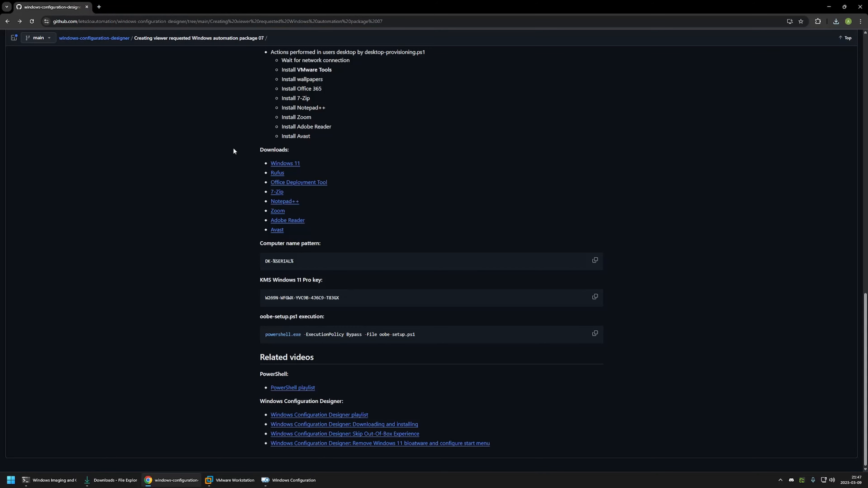
In the Downloads folder, extract officedeploymenttool_18526-20146.exe with 7-Zip to its own folder and delete the original executable
left_click(115, 480)
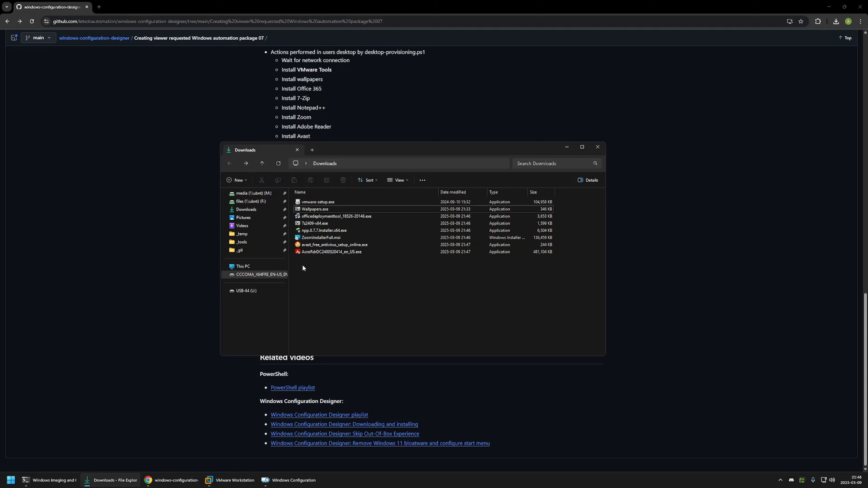
right_click(335, 217)
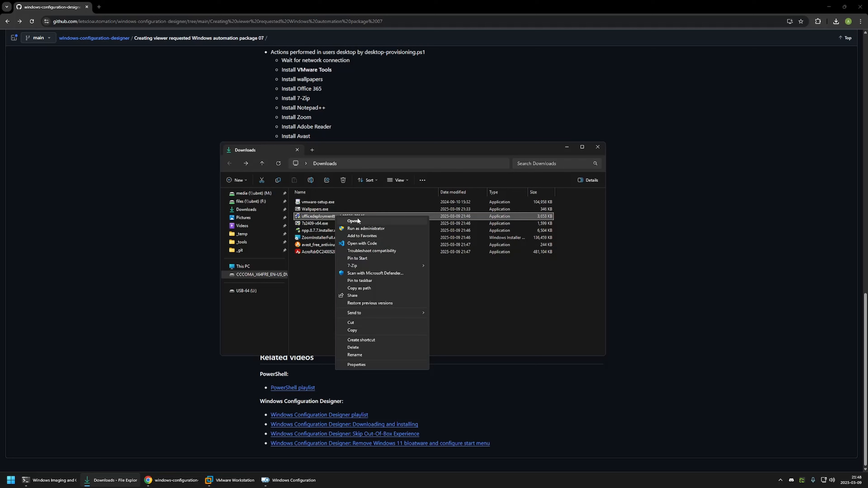
mouse_move(366, 263)
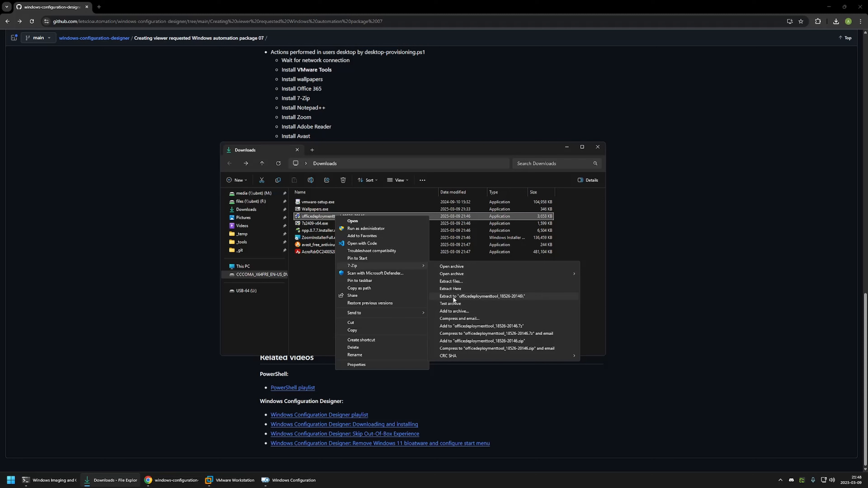
left_click(516, 297)
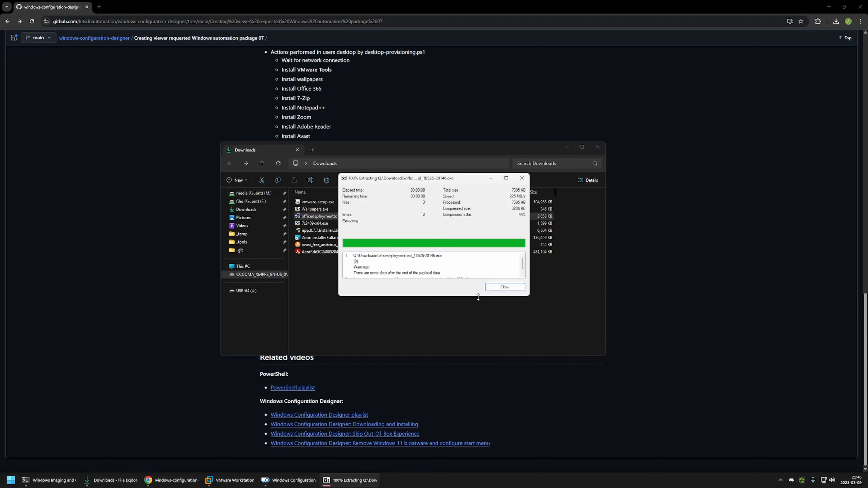
left_click(505, 288)
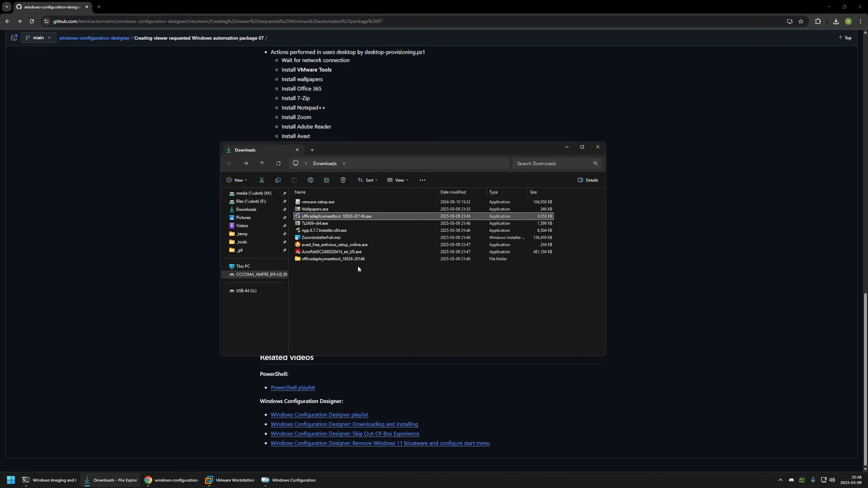
left_click(343, 181)
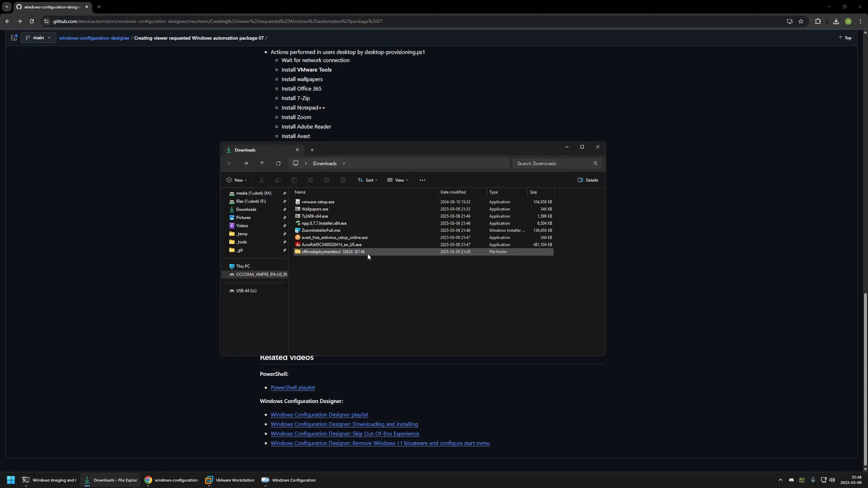
double_click(357, 251)
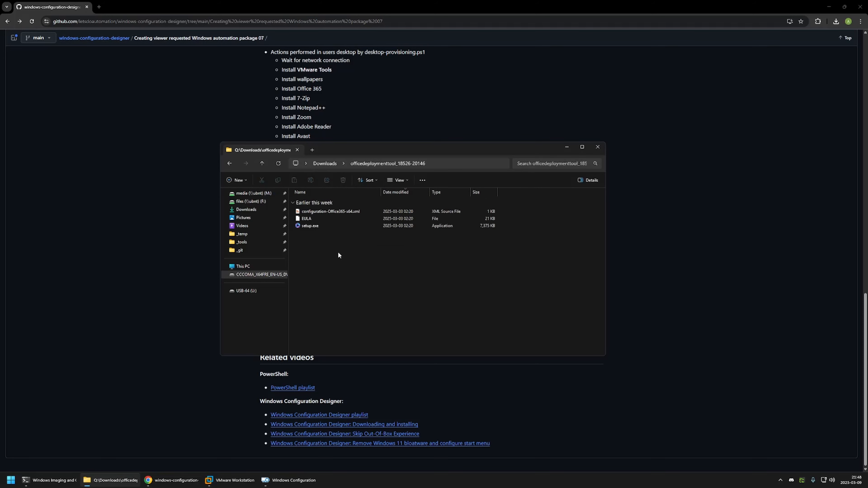
left_click(297, 226)
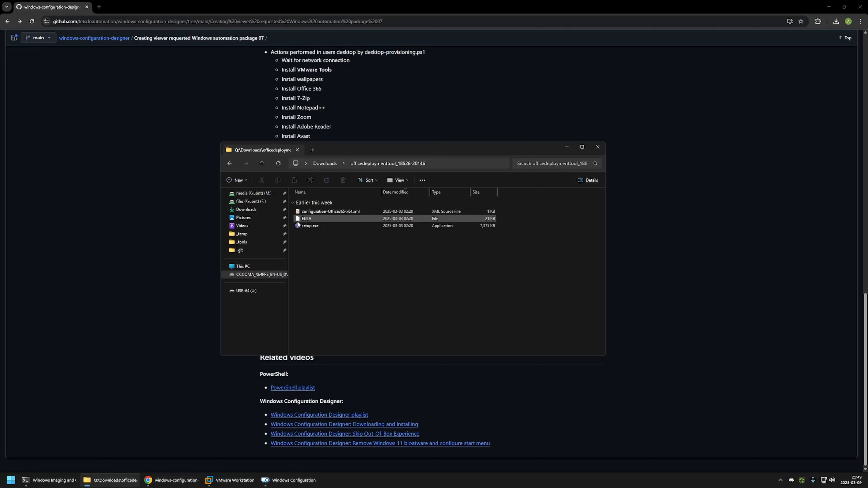
right_click(312, 227)
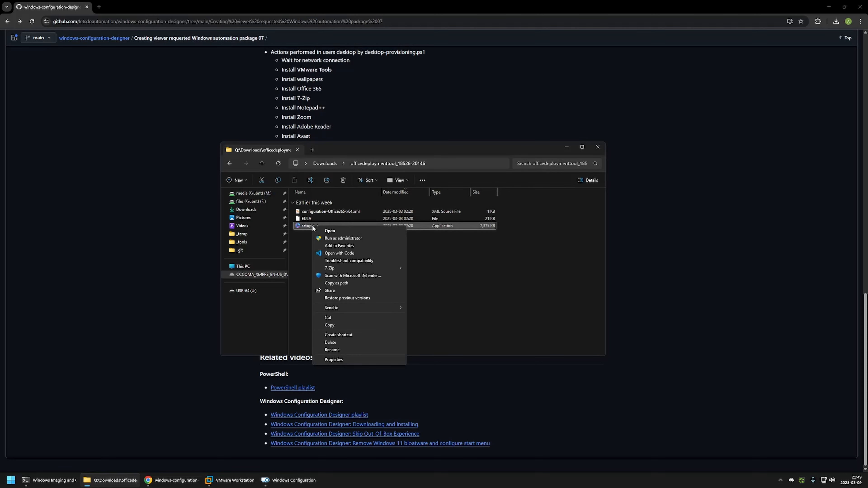
left_click(332, 316)
left_click(230, 164)
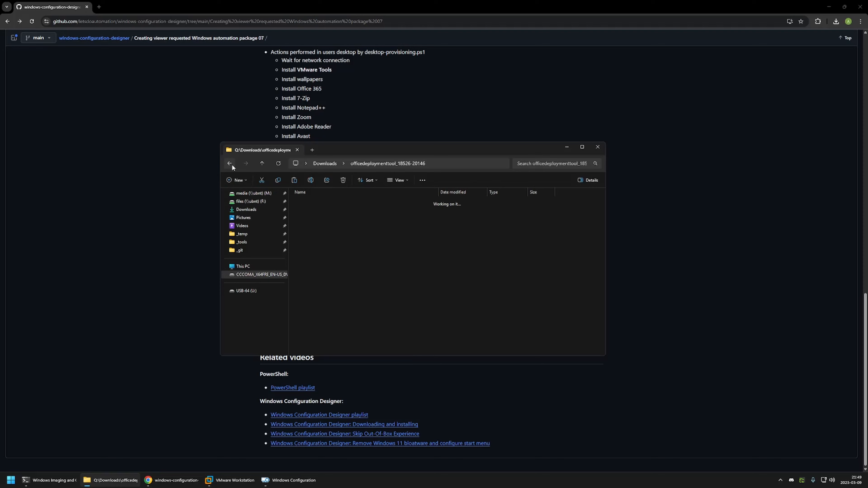
right_click(317, 264)
left_click(341, 310)
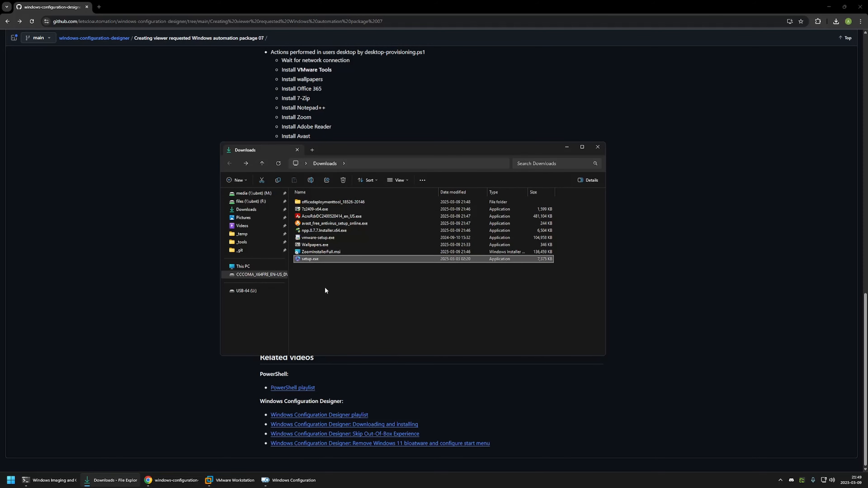
left_click(331, 201)
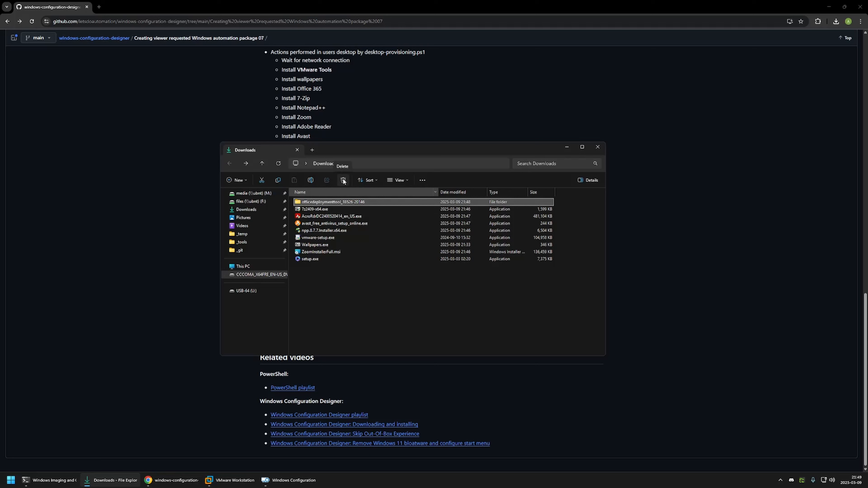
key("Delete")
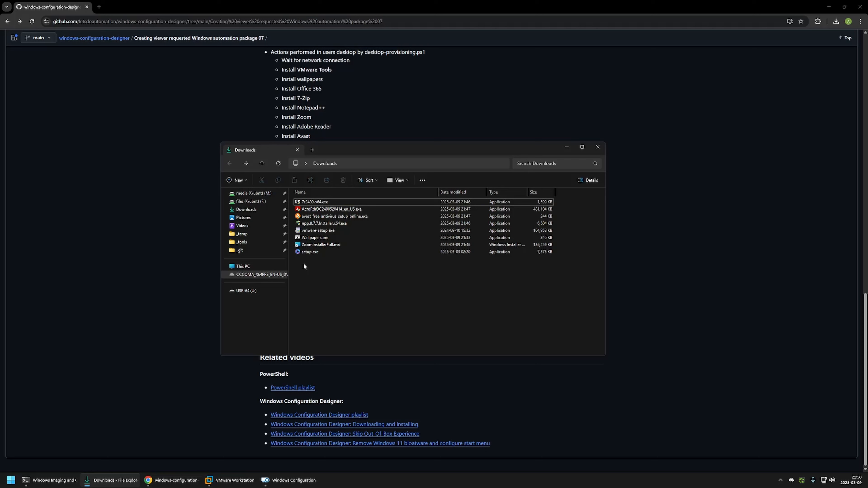
Switch back to the GitHub repository page and open config.xml in a new tab
left_click(156, 215)
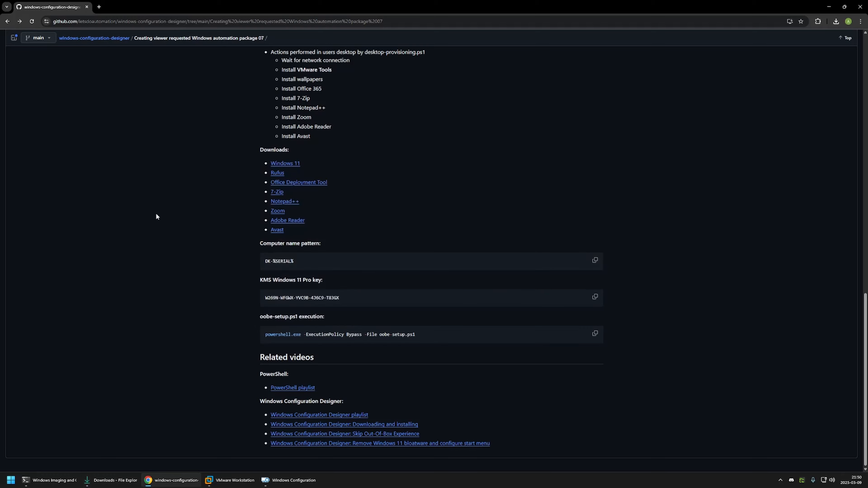
scroll(155, 215, "up", 15)
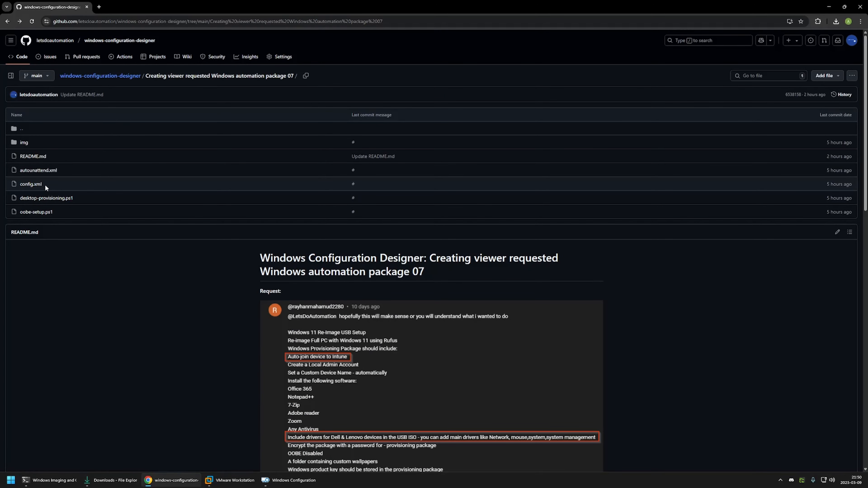
middle_click(38, 184)
left_click(116, 7)
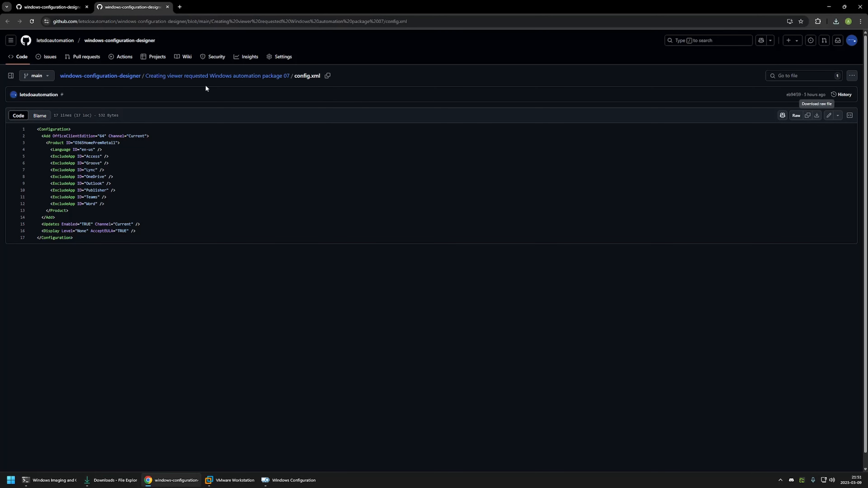
Return to the repository's file list and open oobe-setup.ps1 in a new tab
left_click(49, 8)
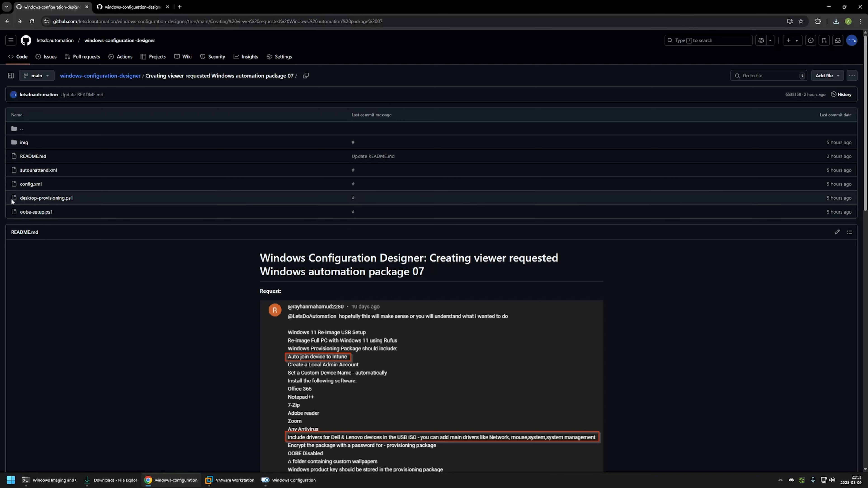
middle_click(36, 214)
left_click(181, 11)
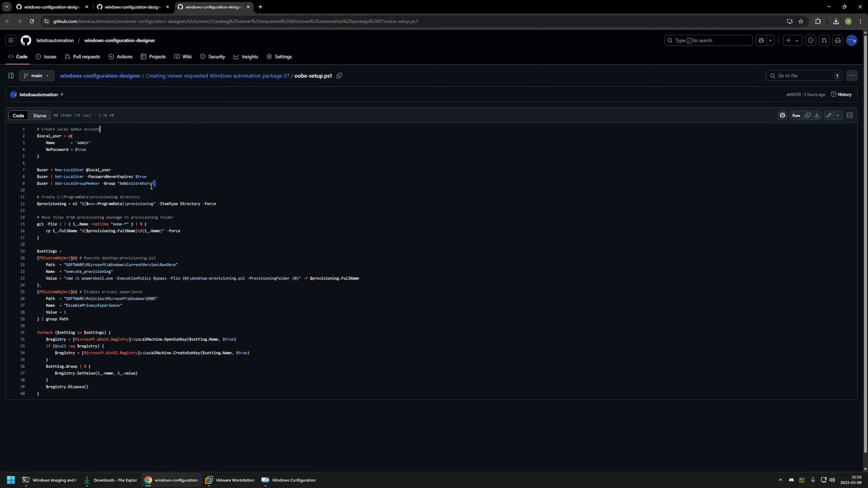
Examine oobe-setup.ps1's sections for the local admin account, the provisioning folder, the RunOnce entry for desktop-provisioning.ps1 and DisablePrivacyExperience
left_click_drag(154, 183, 30, 130)
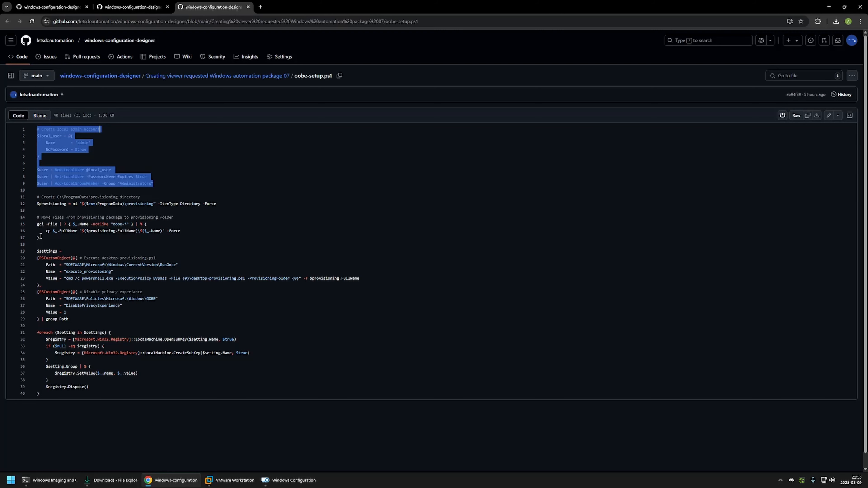
left_click_drag(40, 238, 31, 198)
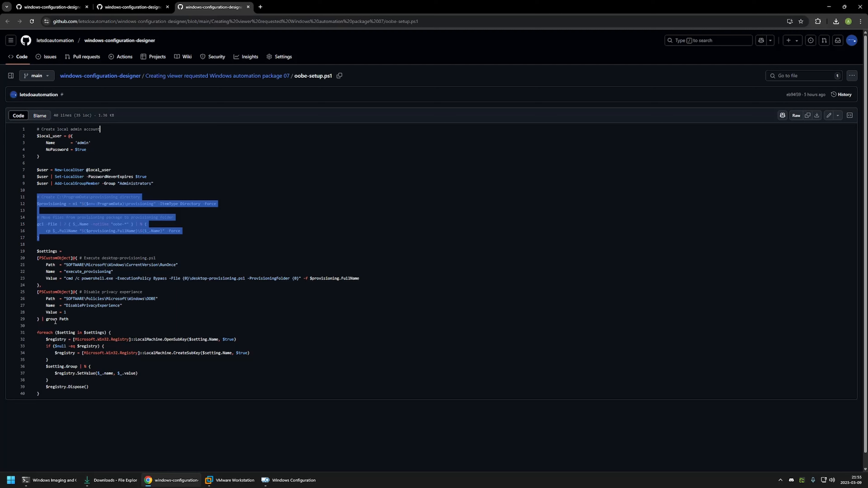
left_click_drag(77, 318, 25, 252)
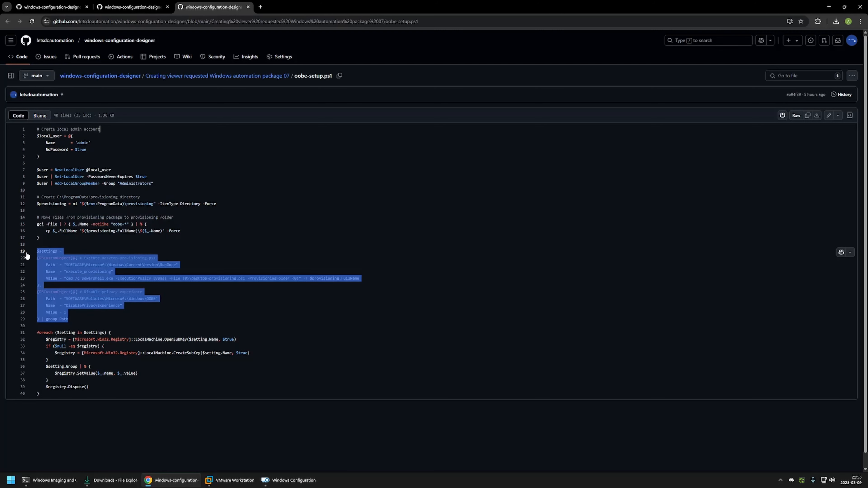
left_click(160, 267)
double_click(160, 267)
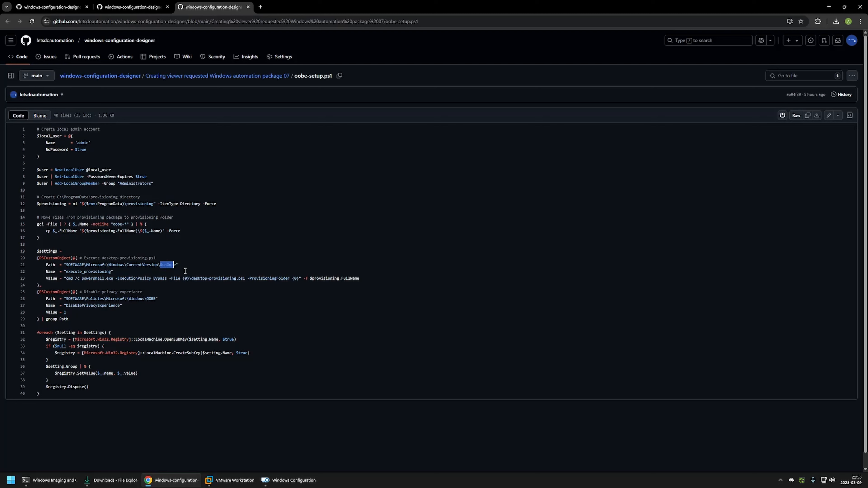
left_click_drag(191, 278, 245, 278)
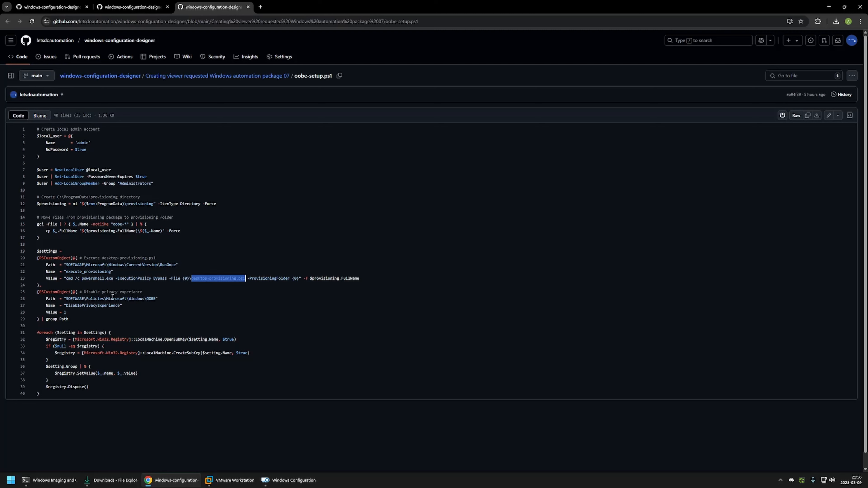
left_click_drag(64, 305, 122, 305)
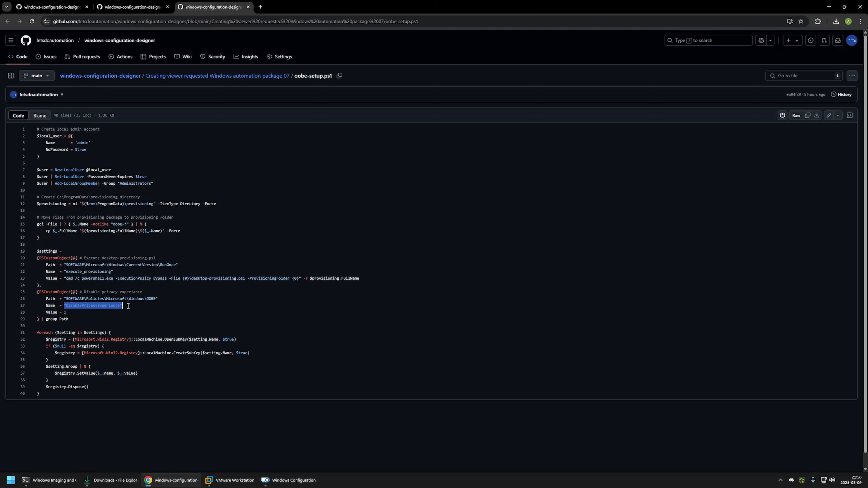
left_click(129, 306)
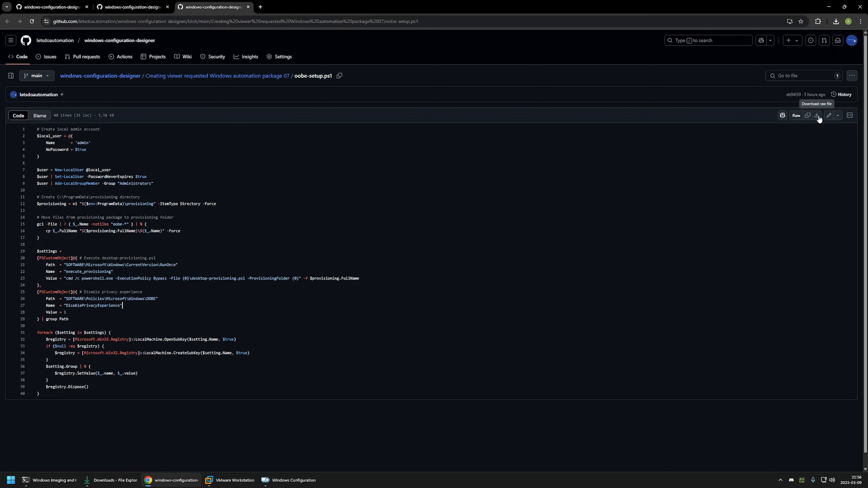
Return to the repository's file list and open desktop-provisioning.ps1 in a new tab
left_click(51, 6)
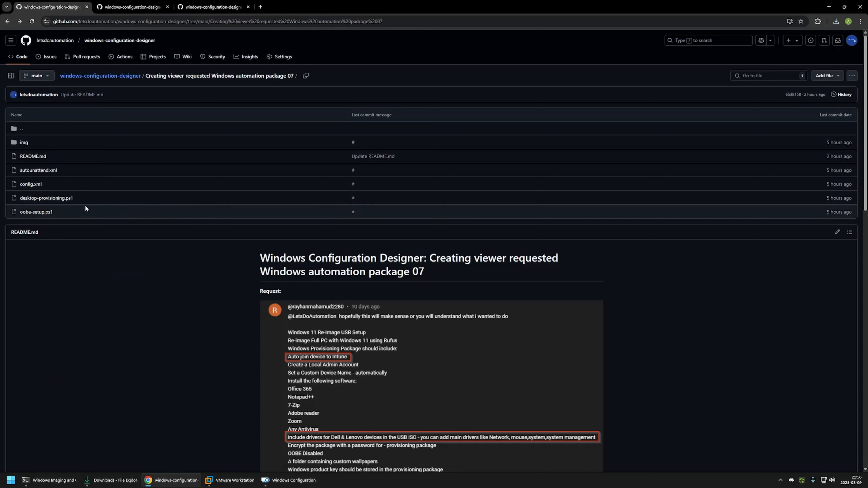
left_click_drag(19, 198, 73, 198)
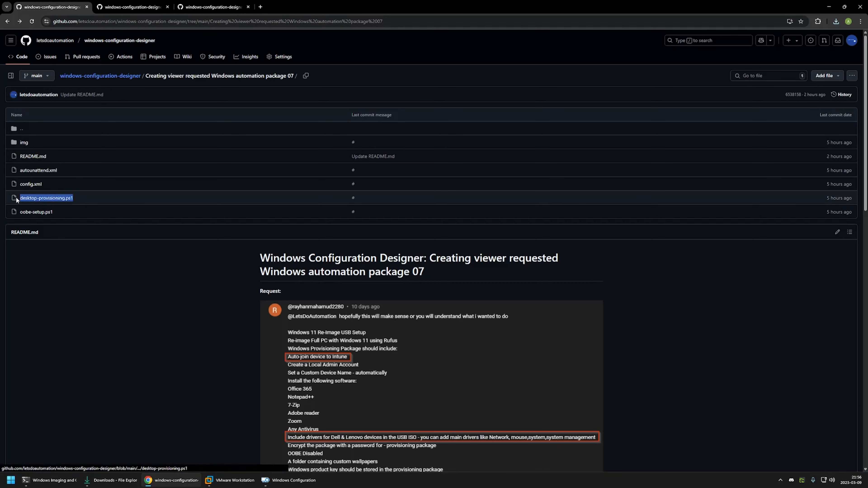
right_click(55, 202)
left_click(78, 206)
left_click(270, 3)
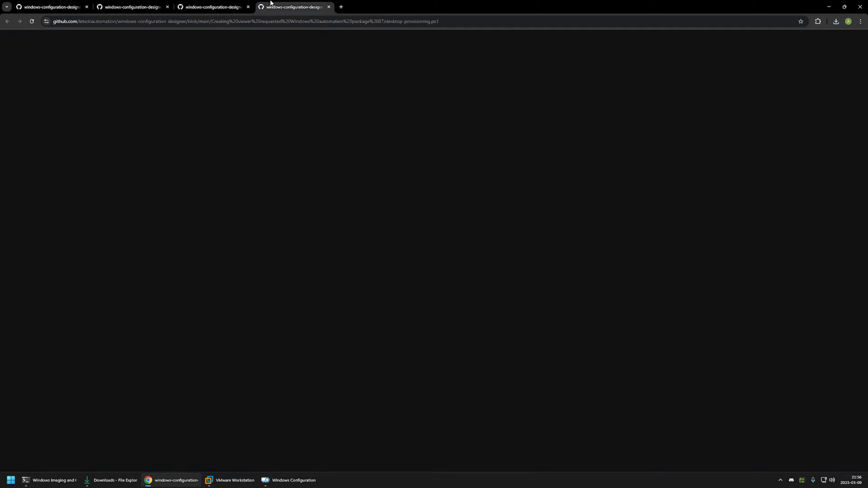
Examine desktop-provisioning.ps1's ProvisioningFolder parameter, network wait loop and package entries with their silent switches, from vmware-tools and Wallpapers to Avast
left_click(146, 135)
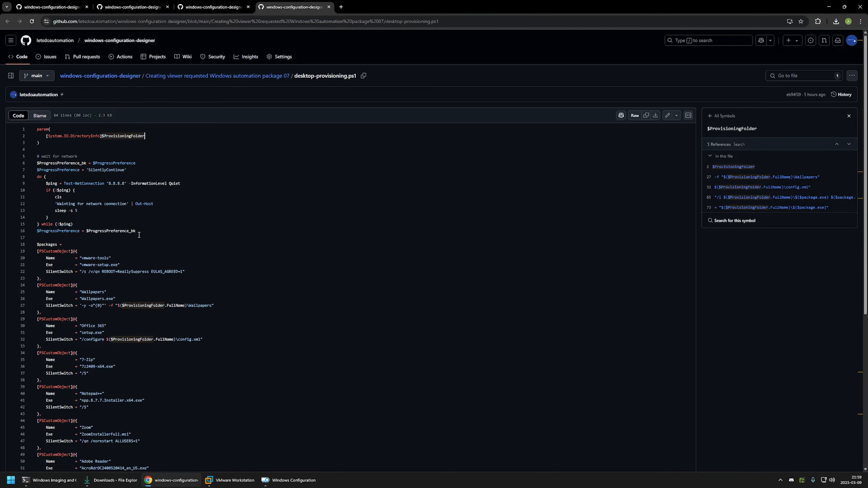
left_click_drag(139, 235, 128, 310)
scroll(103, 185, "down", 2)
scroll(92, 218, "down", 4)
scroll(153, 234, "up", 5)
left_click(145, 237)
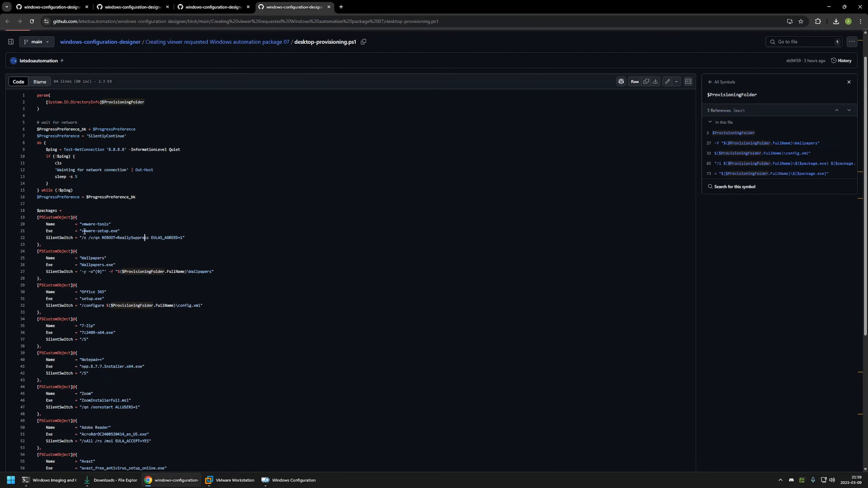
left_click_drag(81, 224, 184, 238)
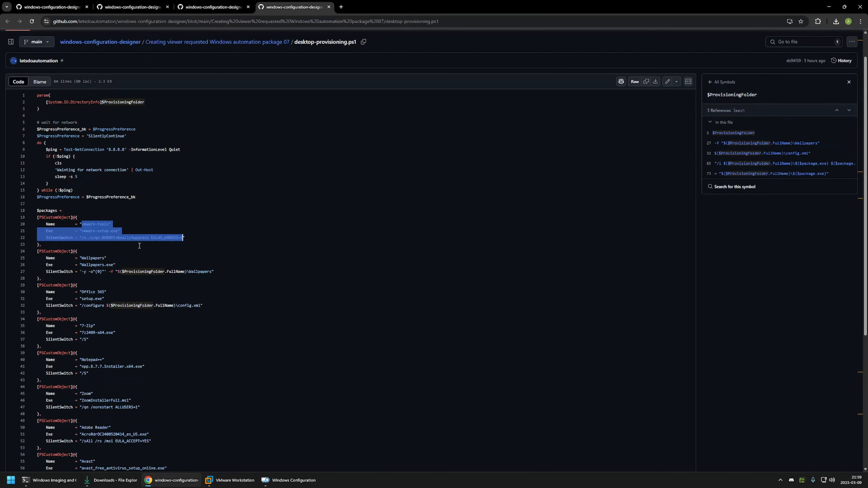
left_click_drag(75, 257, 211, 271)
left_click(212, 271)
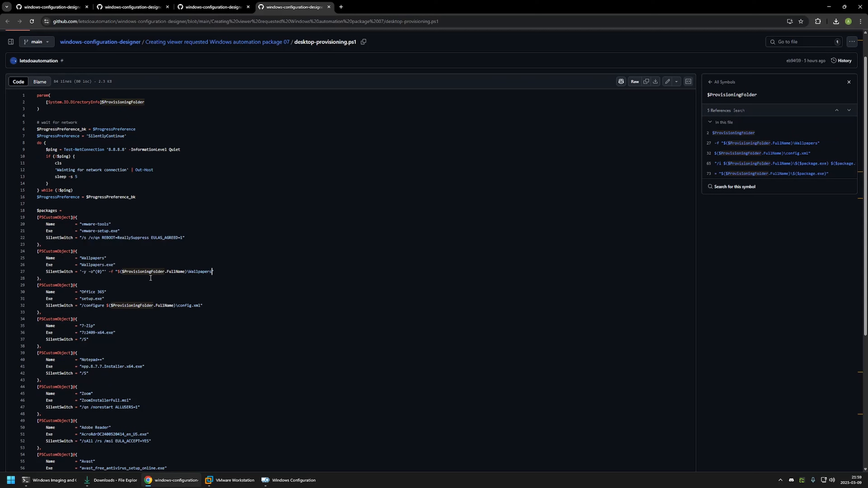
left_click_drag(118, 272, 214, 273)
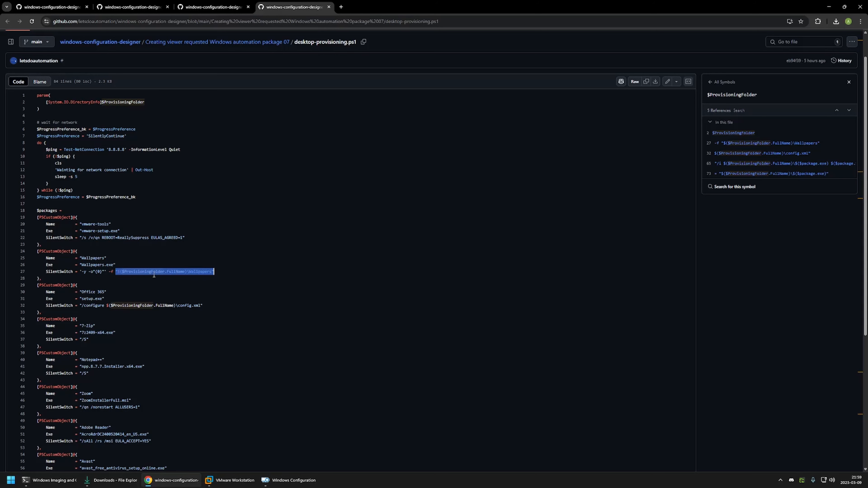
scroll(163, 266, "down", 2)
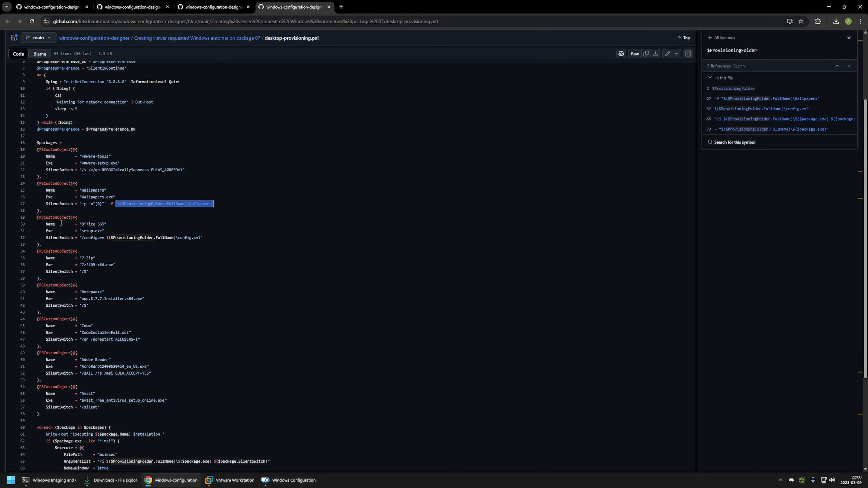
left_click_drag(38, 214, 189, 406)
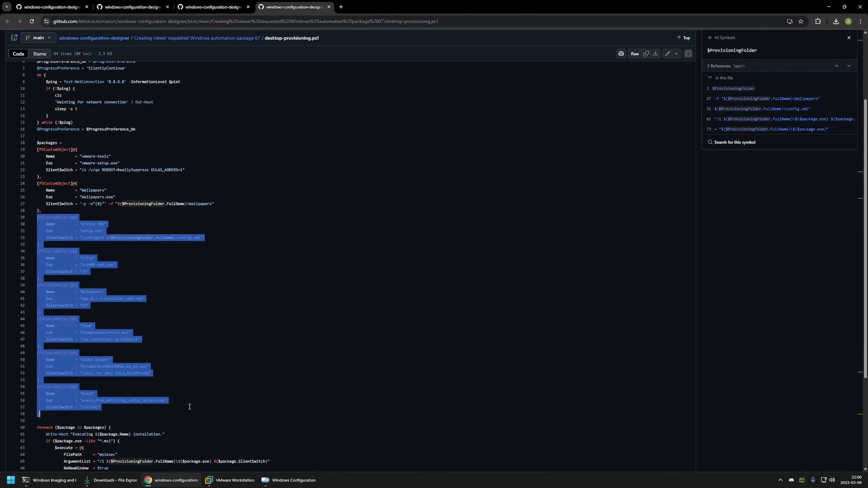
Examine desktop-provisioning.ps1's package entries from Office 365 to Avast and the foreach loop that runs the .msi and .exe installers
left_click(150, 313)
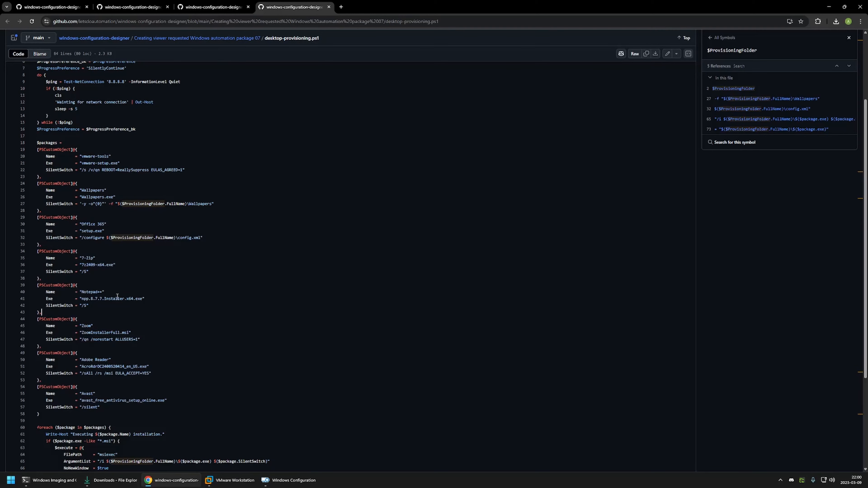
left_click_drag(80, 225, 107, 225)
left_click_drag(82, 258, 98, 258)
left_click_drag(81, 292, 116, 292)
scroll(65, 303, "down", 2)
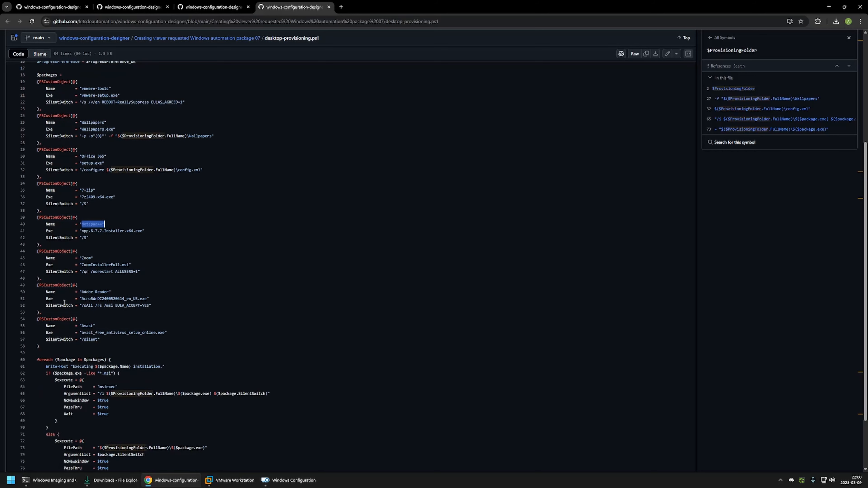
scroll(140, 295, "down", 2)
left_click_drag(37, 286, 164, 446)
scroll(168, 379, "up", 3)
scroll(168, 362, "up", 3)
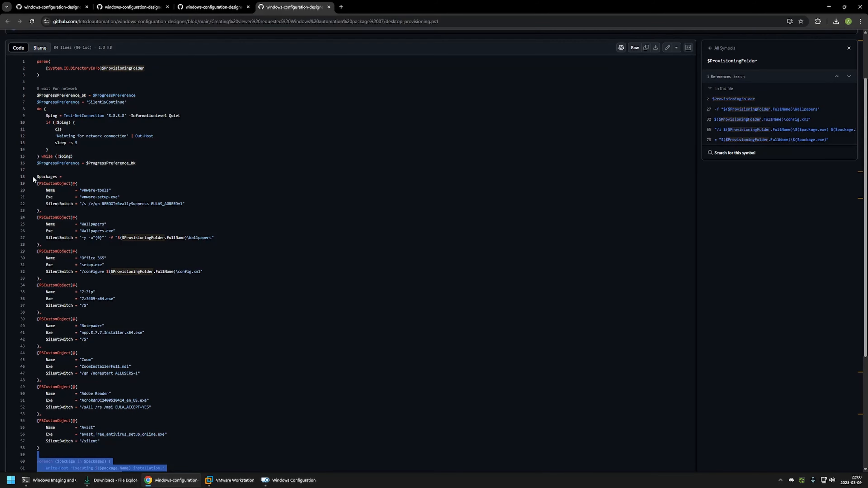
left_click_drag(36, 177, 40, 448)
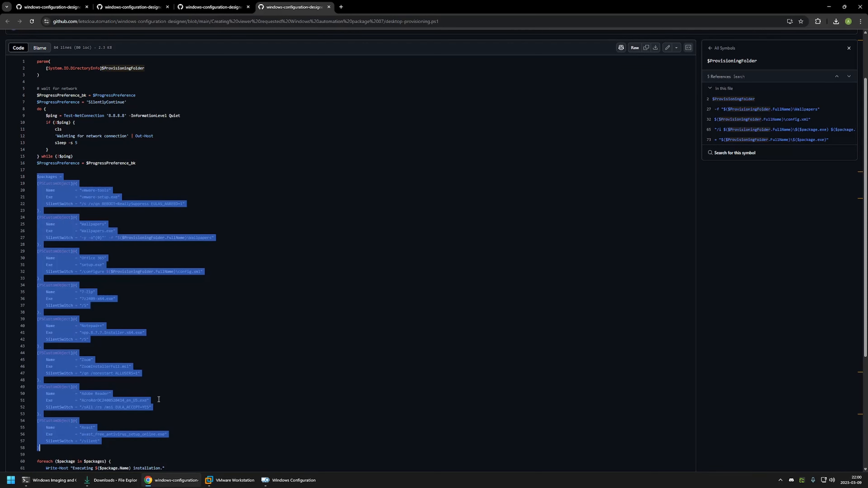
Download desktop-provisioning.ps1 from the repository and show it in the Downloads folder
scroll(219, 397, "up", 2)
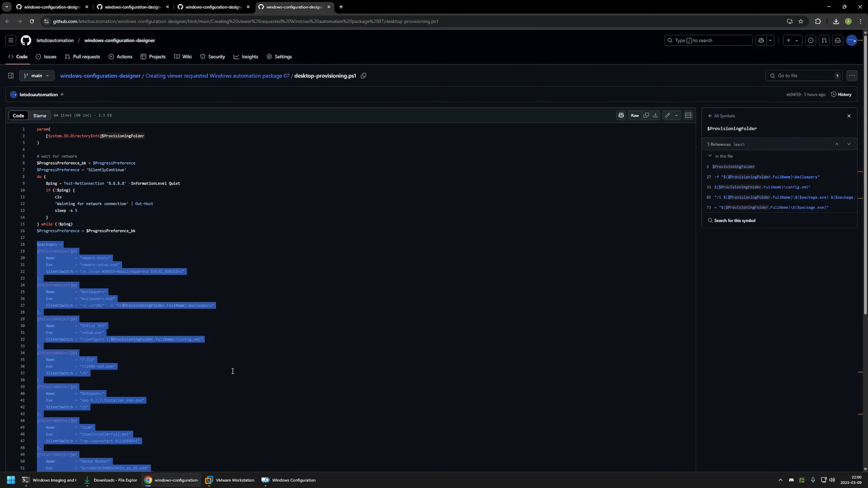
left_click(234, 372)
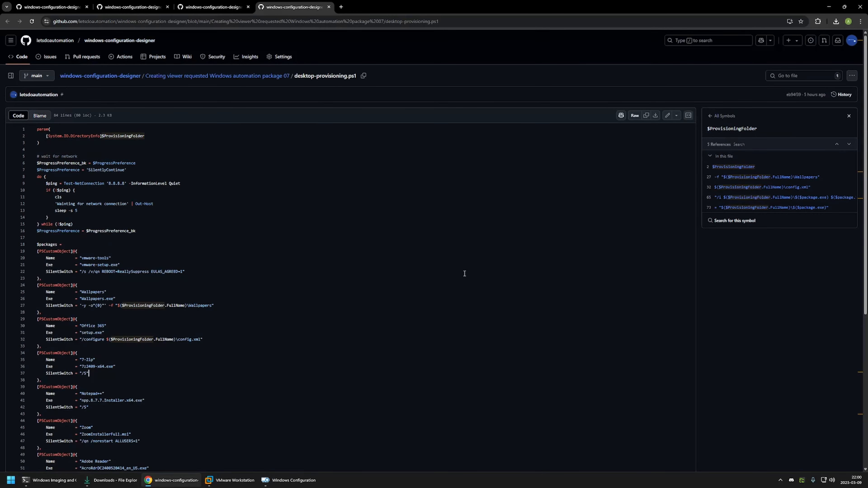
left_click(655, 117)
left_click(110, 480)
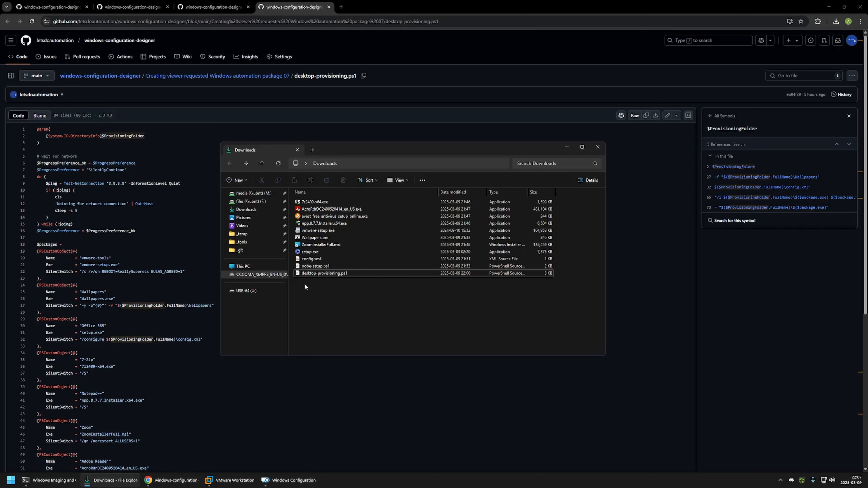
Switch to Windows Configuration Designer and create a provisioning package project named "package" for all Windows desktop editions, without importing a package
left_click(294, 480)
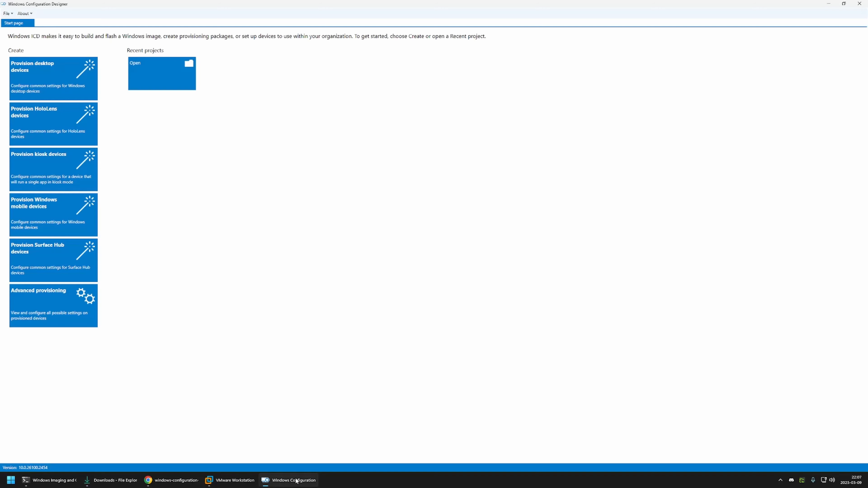
left_click(8, 14)
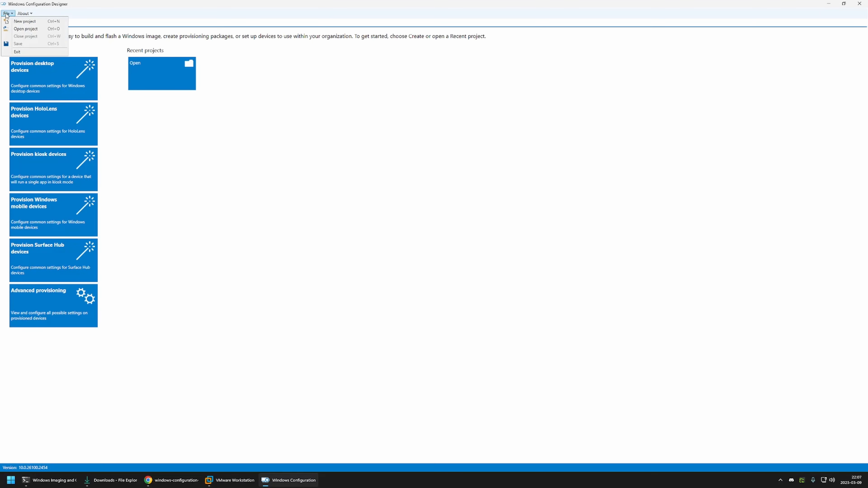
left_click(18, 22)
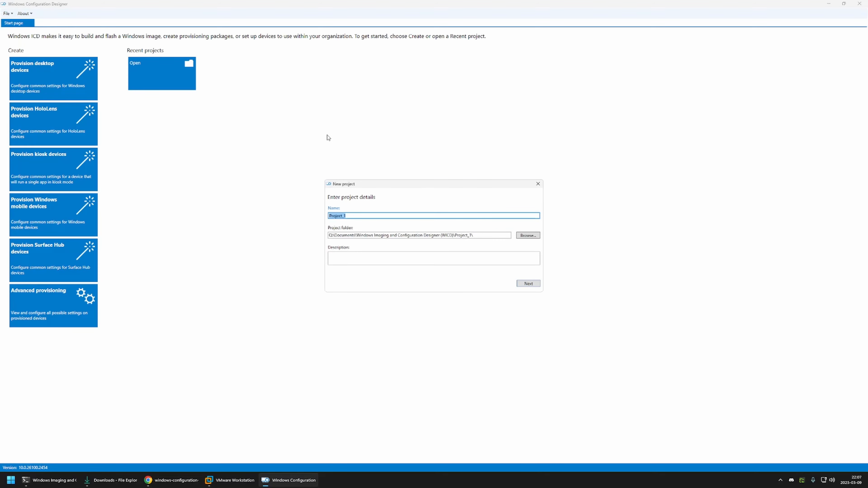
type("package")
left_click(526, 283)
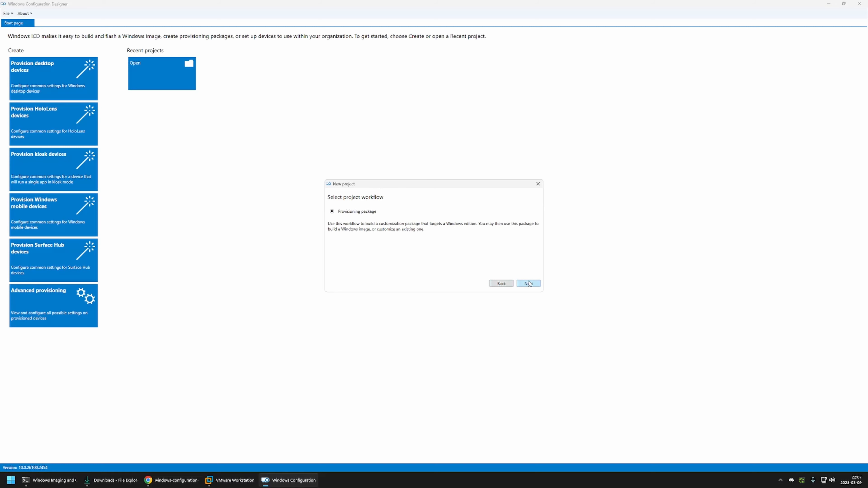
left_click(529, 284)
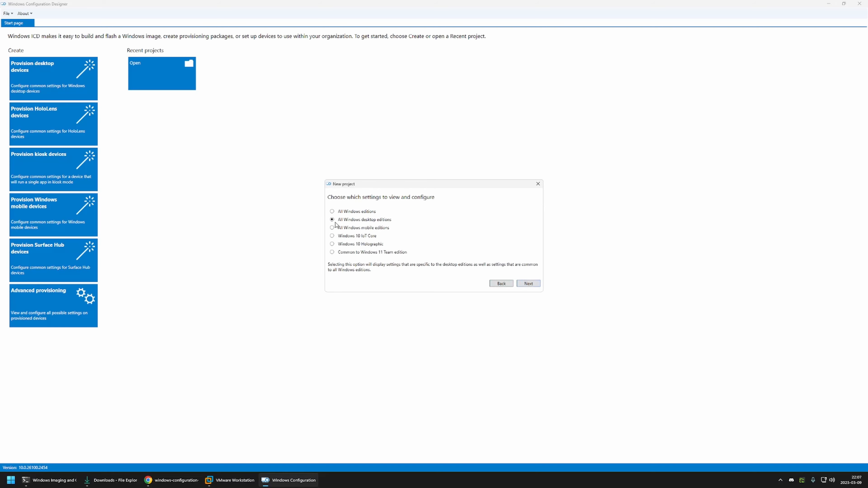
left_click(532, 283)
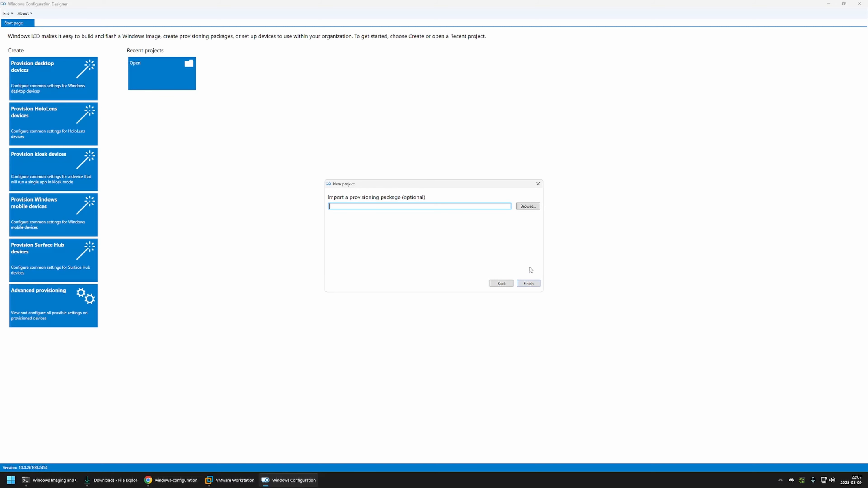
left_click(530, 284)
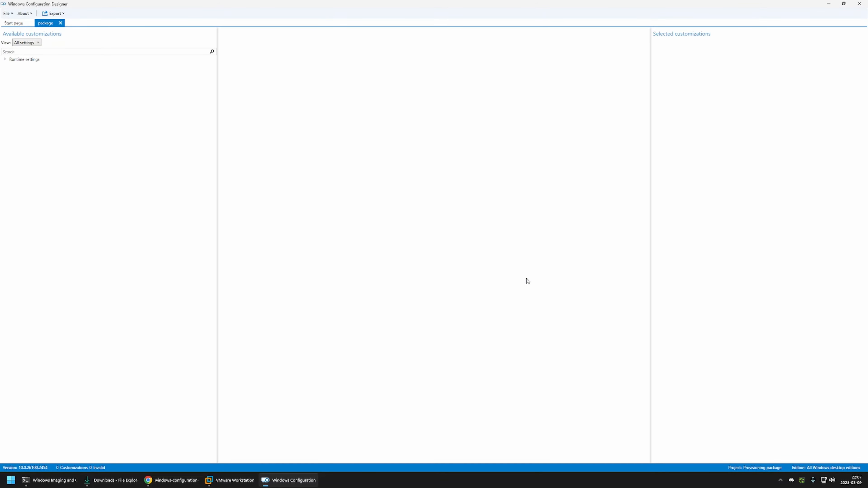
Set HideOobe to TRUE in the OOBE Desktop runtime settings, dismissing the script error
left_click(5, 60)
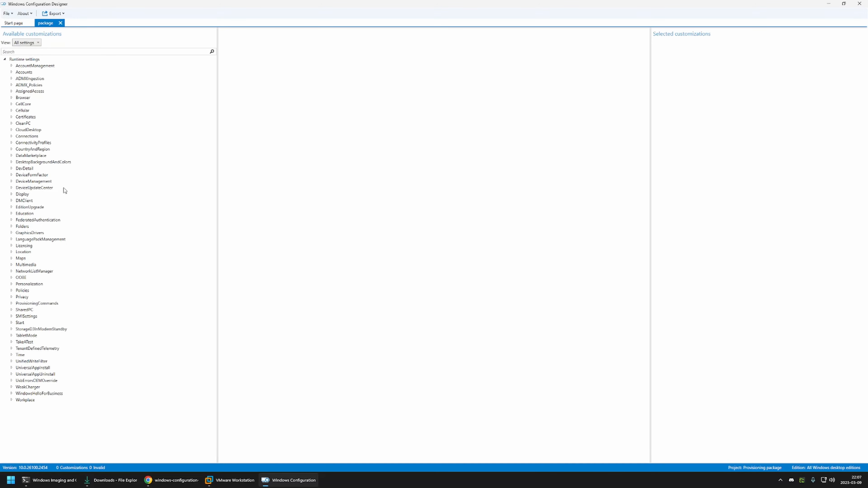
double_click(24, 278)
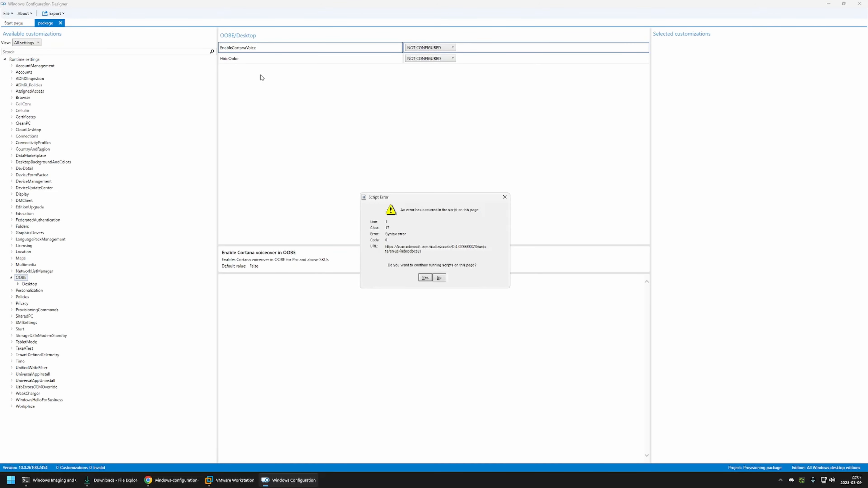
left_click(424, 278)
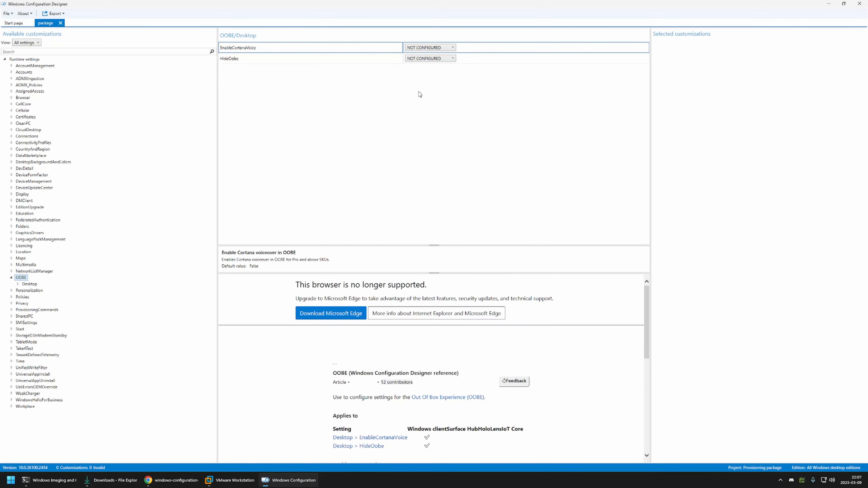
left_click(424, 59)
left_click(417, 79)
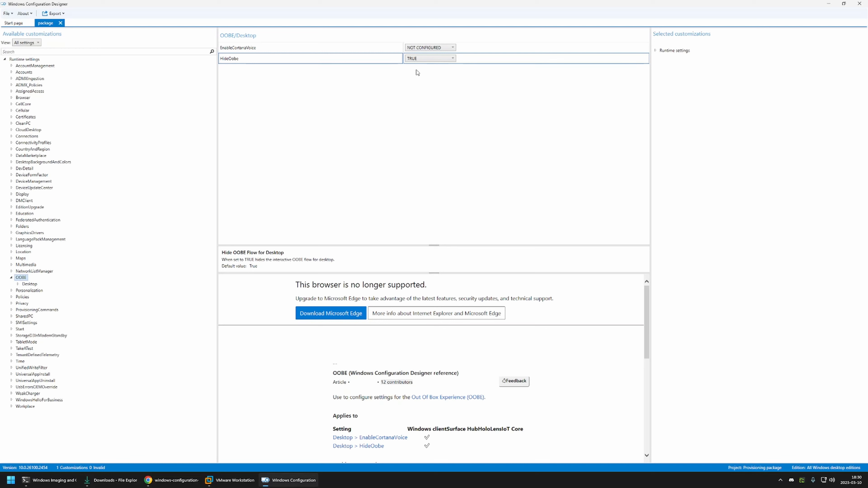
Set ComputerName under Accounts/ComputerAccount to DK-%SERIAL%, copying the computer name pattern from the GitHub readme
left_click(11, 72)
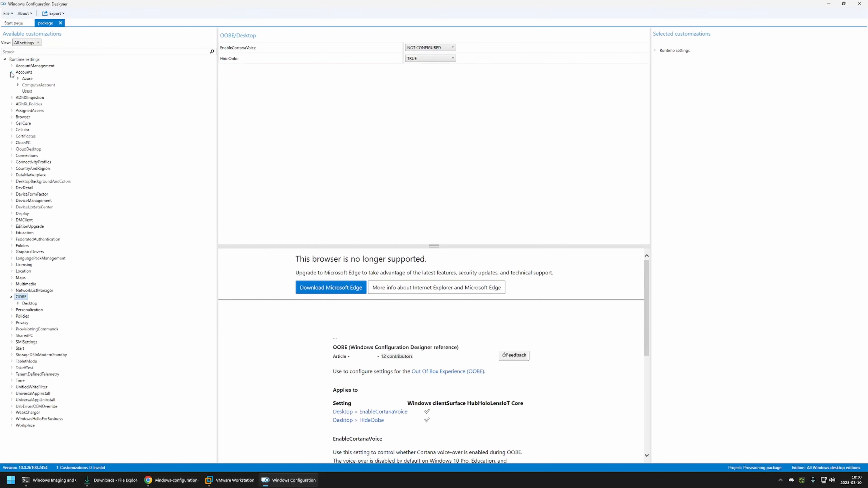
left_click(17, 85)
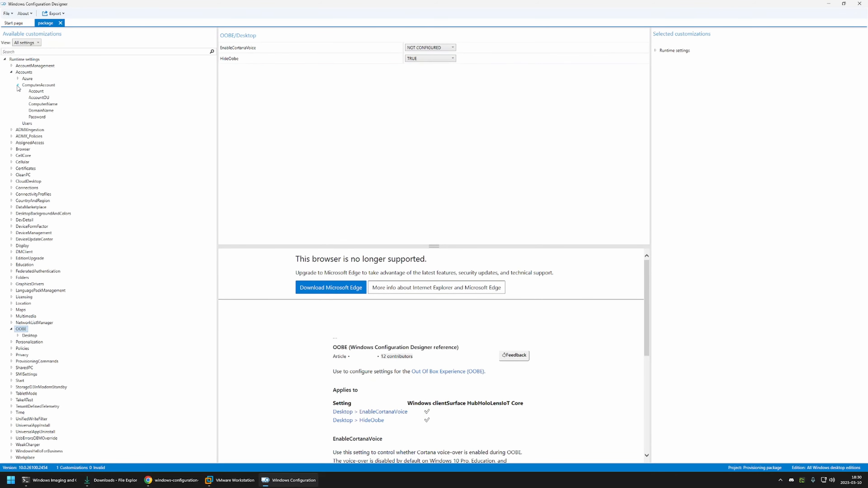
left_click(53, 105)
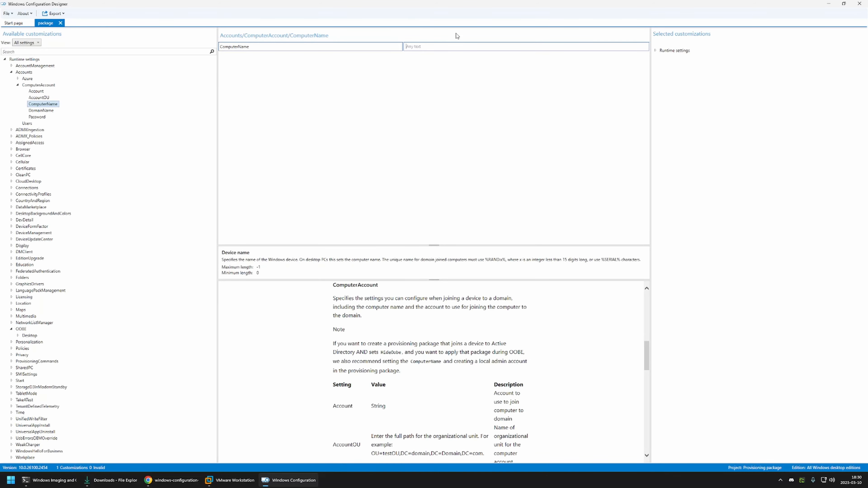
left_click(177, 482)
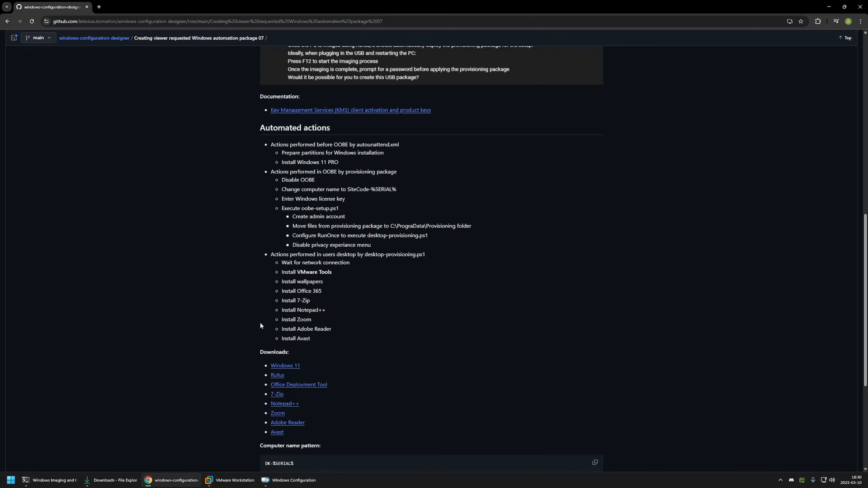
scroll(238, 312, "down", 3)
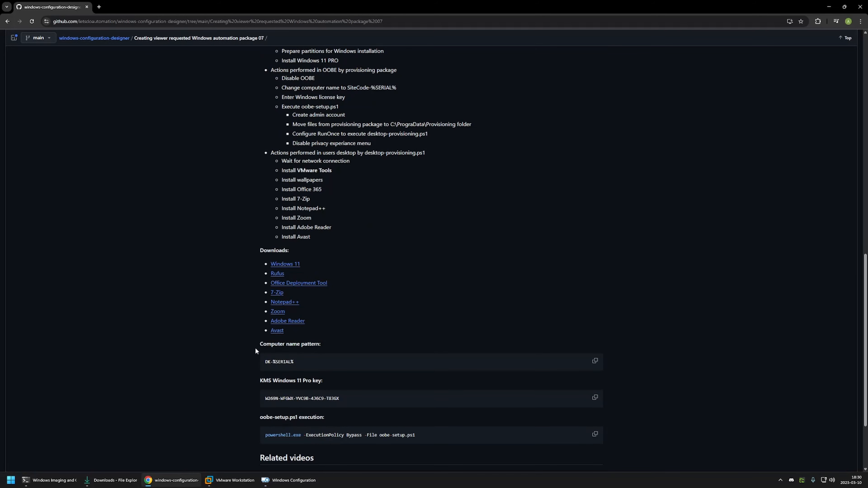
mouse_move(264, 362)
left_mouse_down()
mouse_move(293, 362)
mouse_move(272, 362)
left_mouse_up()
left_click(374, 366)
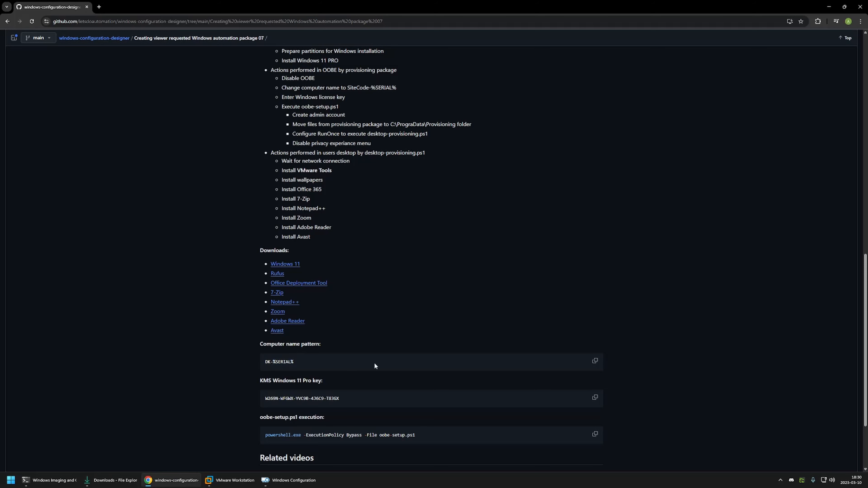
left_click(595, 361)
left_click(290, 479)
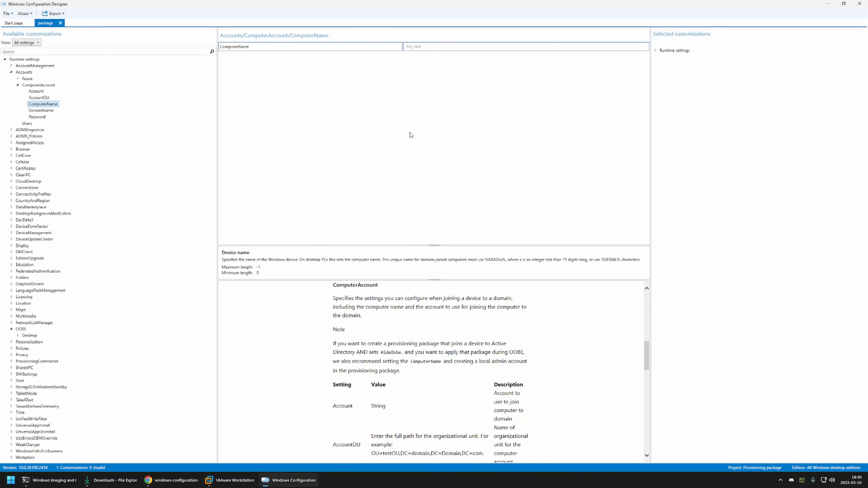
key("ctrl+v")
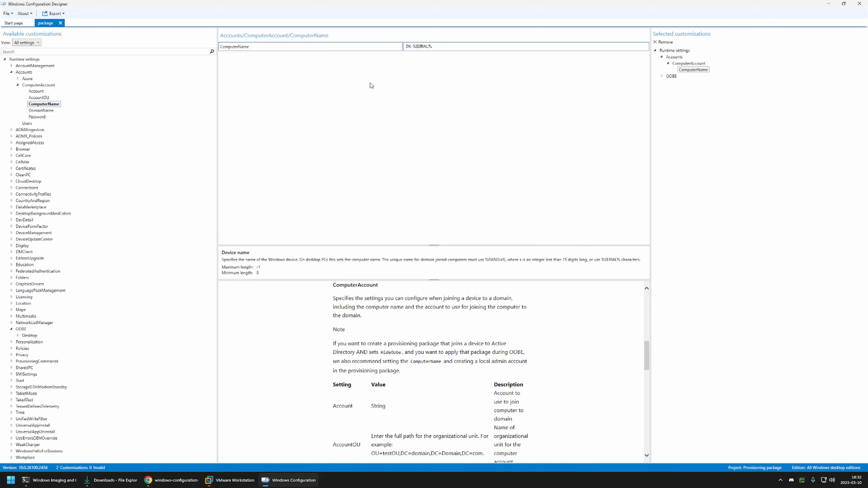
Fill in ChangeProductKey under EditionUpgrade with the KMS Windows 11 Pro product key copied from the GitHub readme
left_click(11, 258)
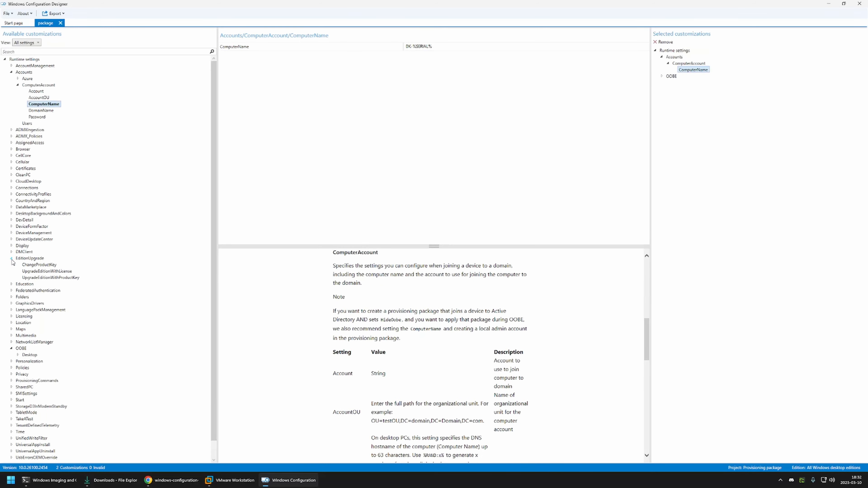
left_click(40, 266)
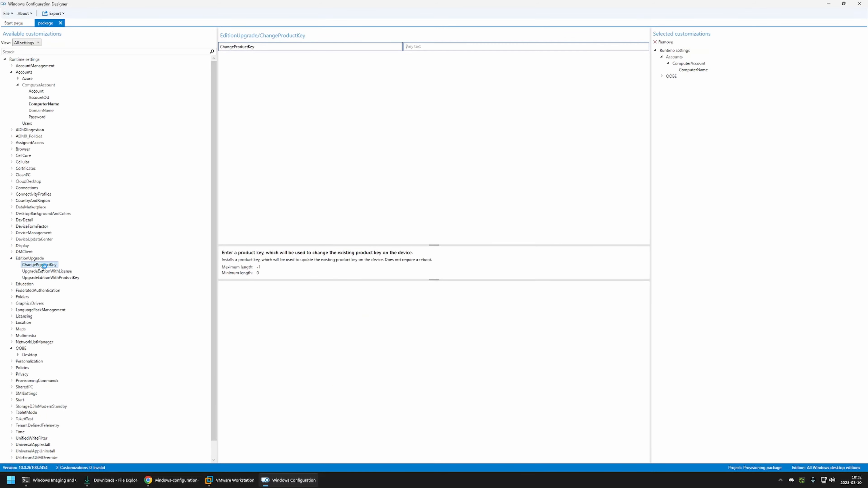
left_click(424, 278)
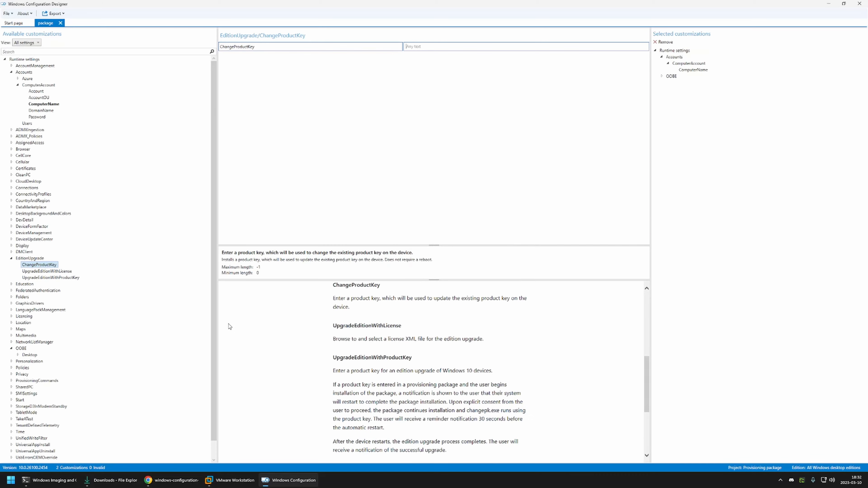
left_click(172, 479)
scroll(225, 376, "down", 2)
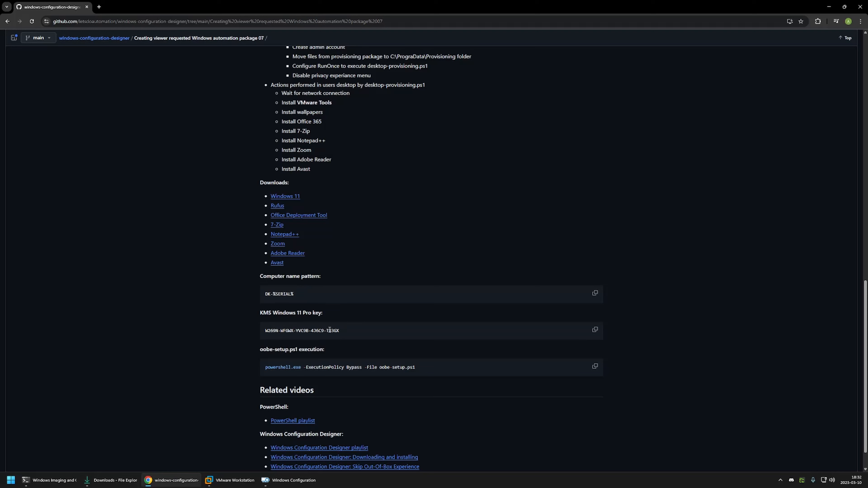
left_click(595, 330)
left_click(290, 480)
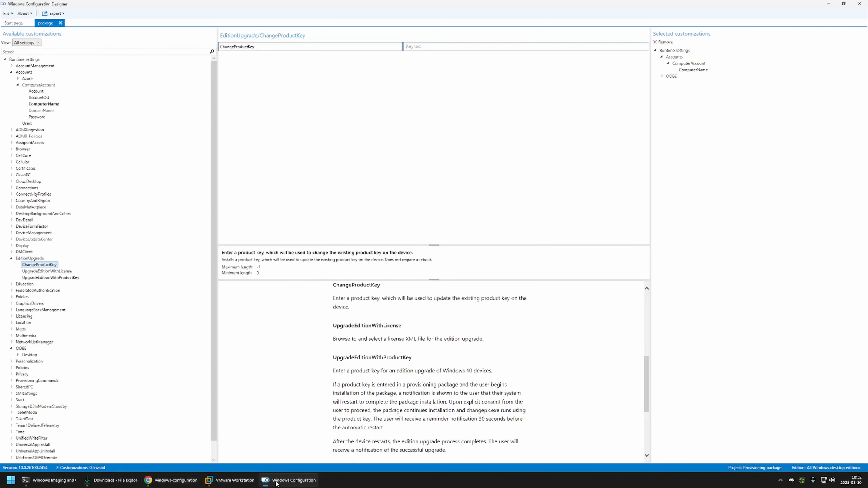
left_click(420, 48)
key("ctrl+v")
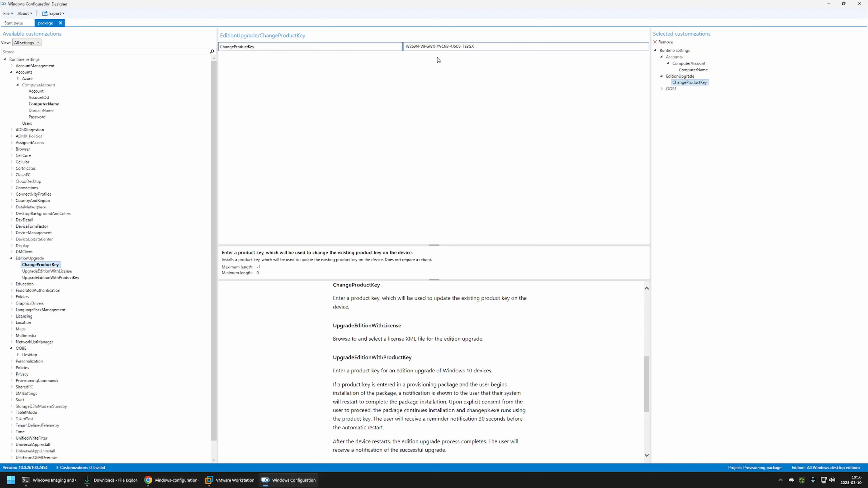
Add all files in Downloads, from desktop-provisioning.ps1 through vmware-setup.exe, as CommandFiles under ProvisioningCommands/DeviceContext
left_click(12, 381)
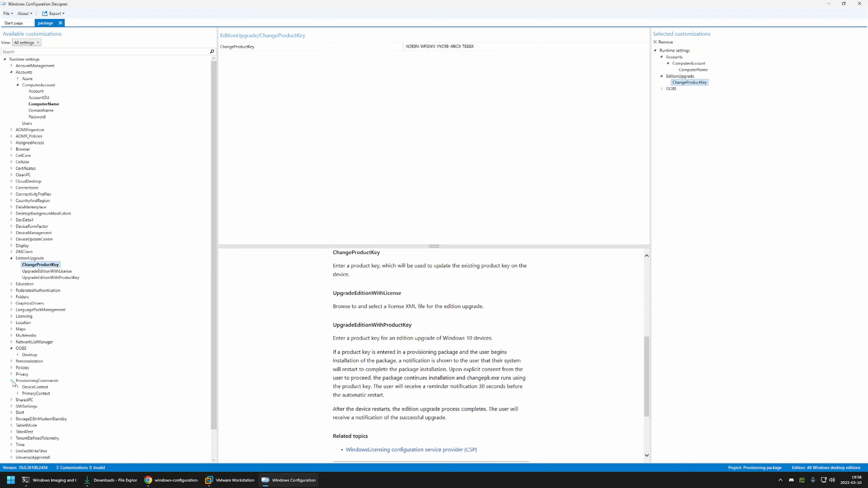
double_click(41, 387)
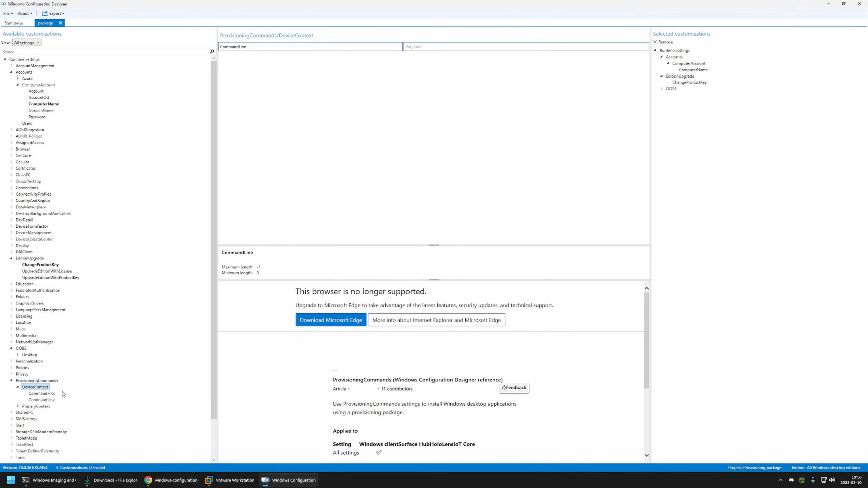
left_click(49, 394)
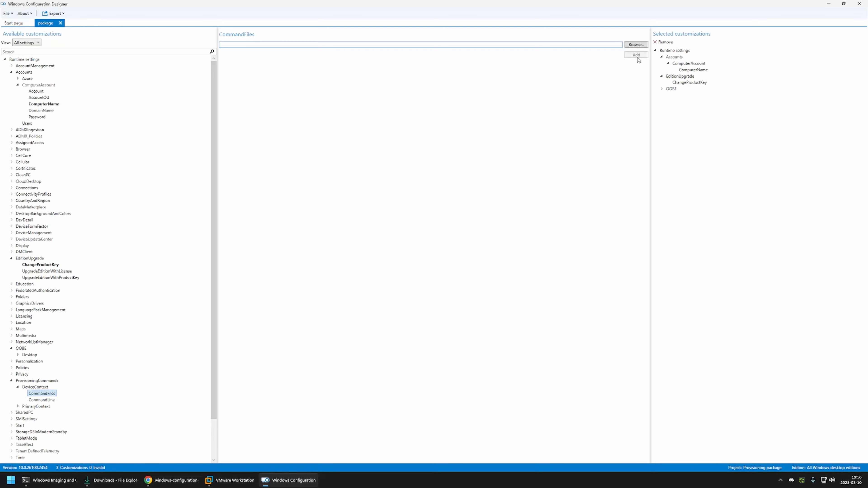
left_click(643, 47)
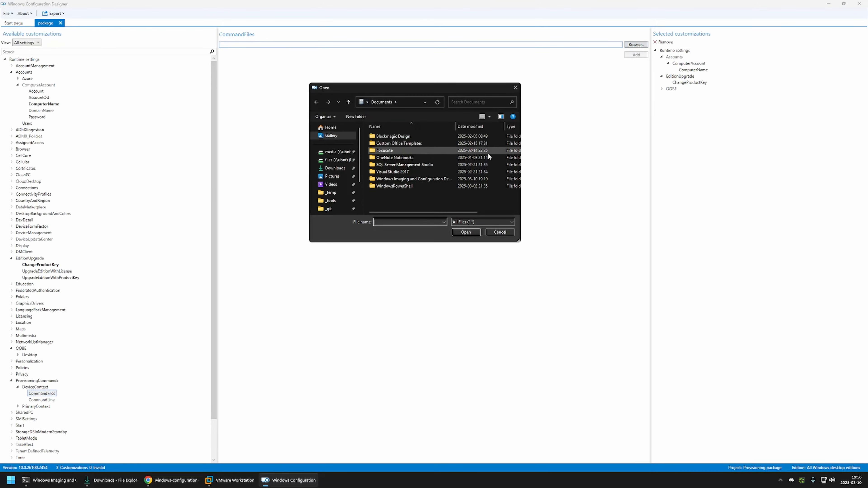
left_click(337, 168)
left_click(409, 145)
scroll(409, 159, "down", 2)
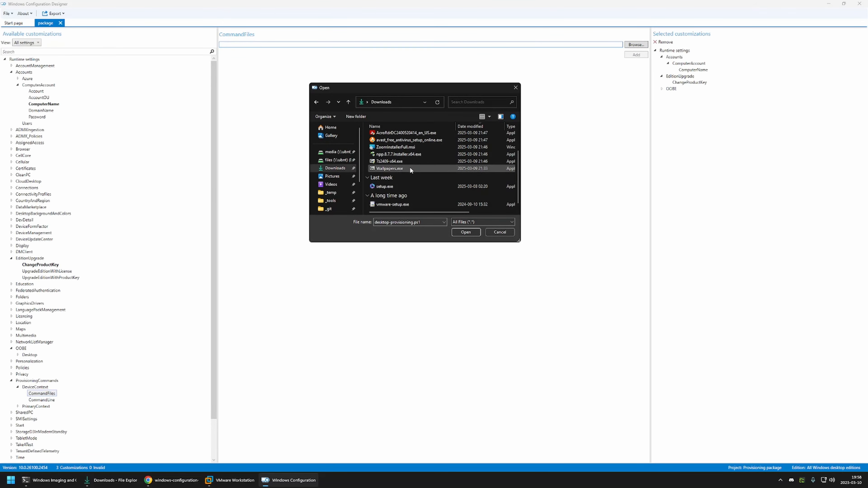
left_click(402, 207, "shift")
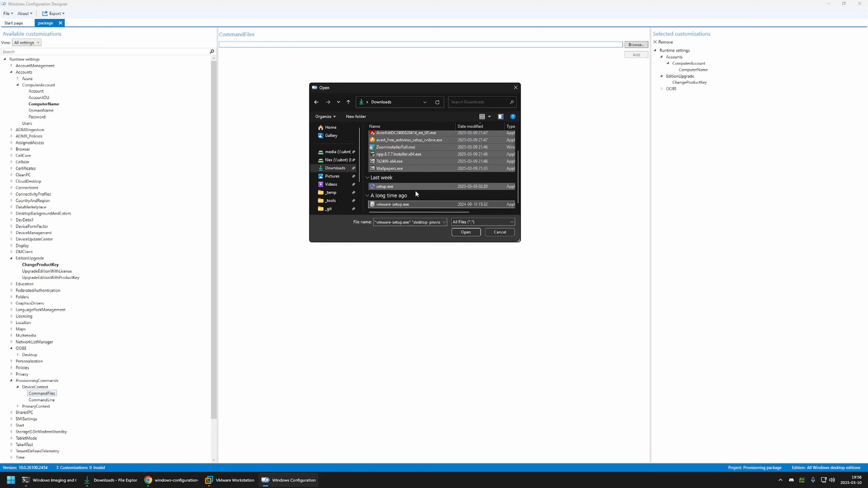
left_click(466, 232)
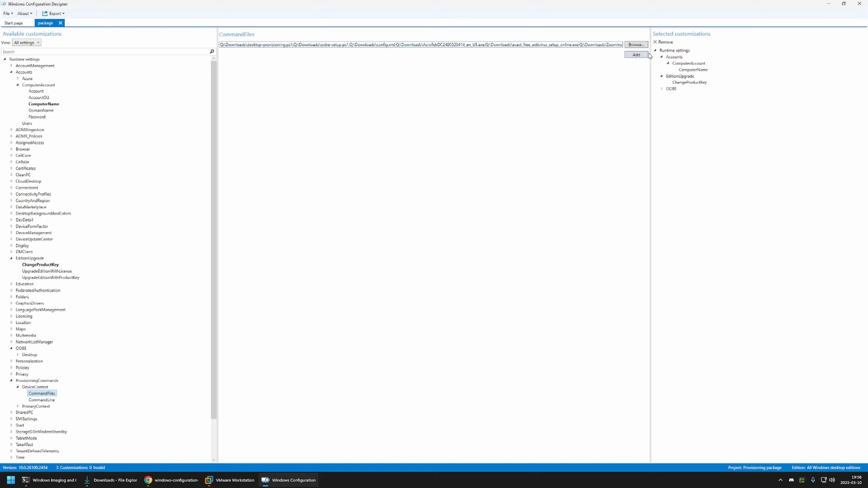
left_click(636, 56)
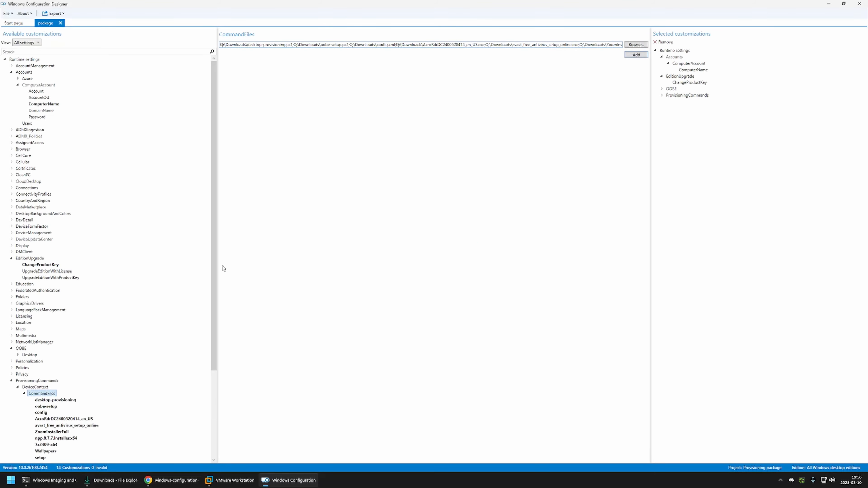
Set the DeviceContext CommandLine to powershell.exe -ExecutionPolicy Bypass -File oobe-setup.ps1, copied from the GitHub readme
scroll(158, 266, "down", 2)
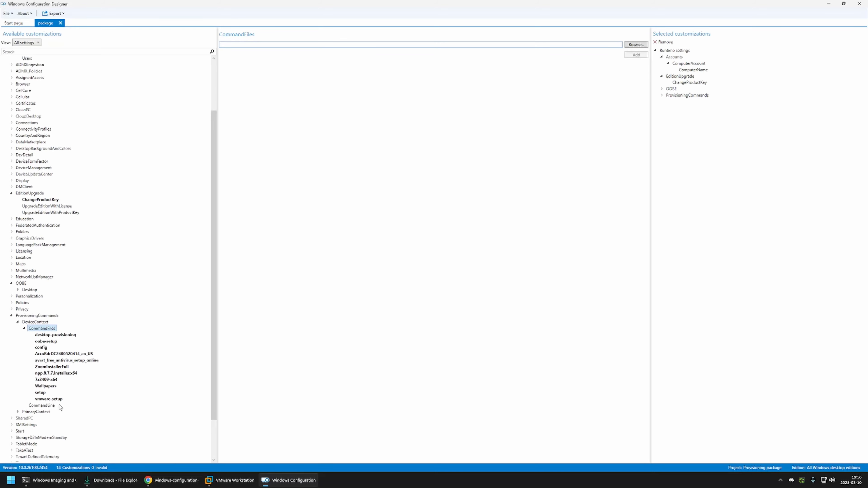
left_click(47, 406)
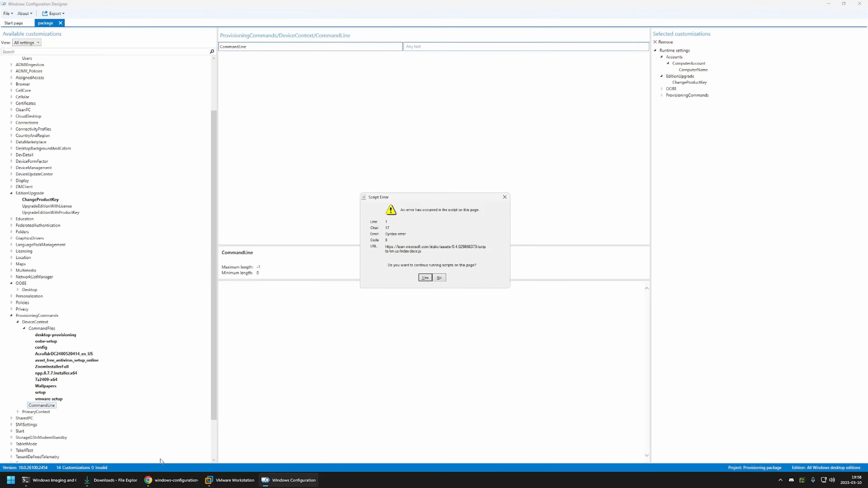
left_click(424, 277)
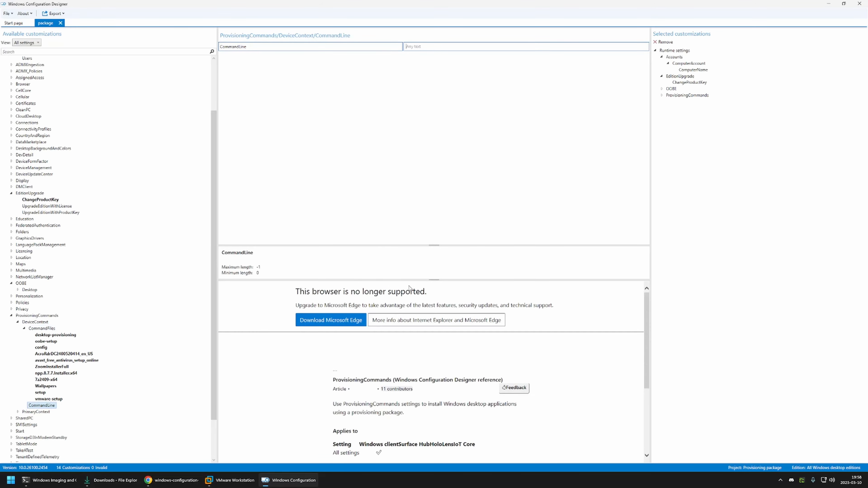
left_click(171, 480)
scroll(277, 328, "down", 2)
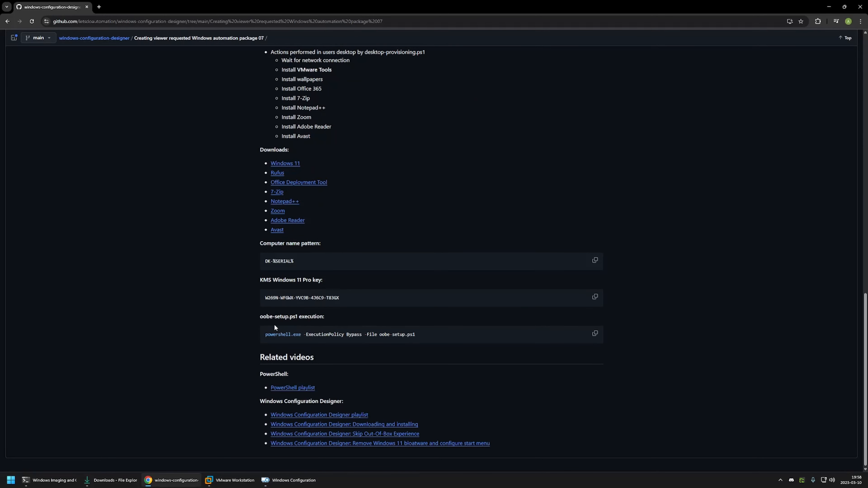
left_click_drag(425, 331, 259, 339)
left_click(377, 348)
left_click_drag(379, 336, 415, 337)
left_click(422, 334)
left_click(594, 334)
left_click(294, 481)
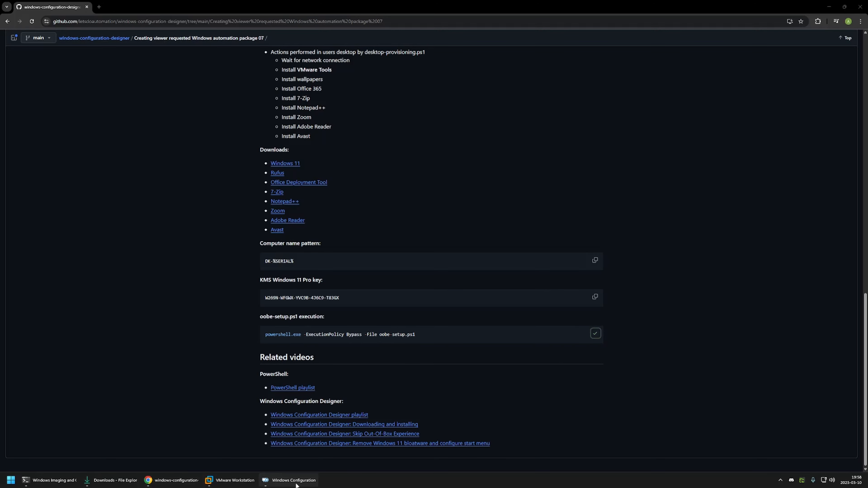
key("ctrl+v")
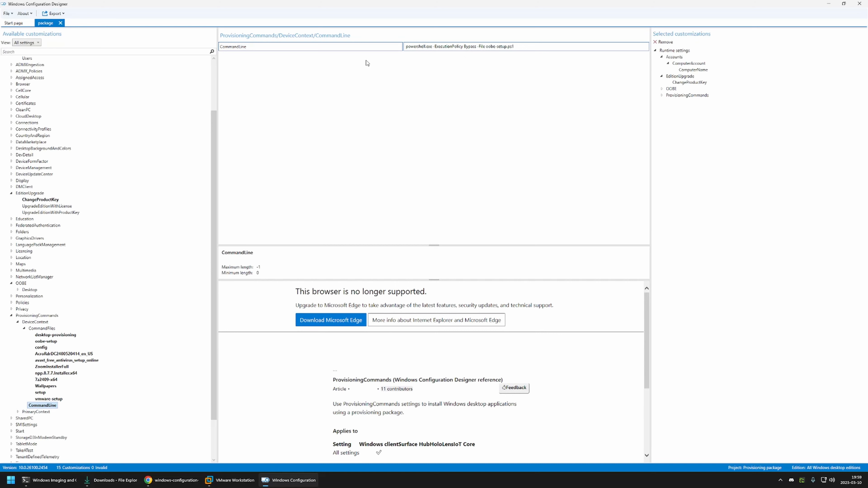
Export the project as a provisioning package, encrypting it with an encryption password, and build it without signing
left_click(57, 14)
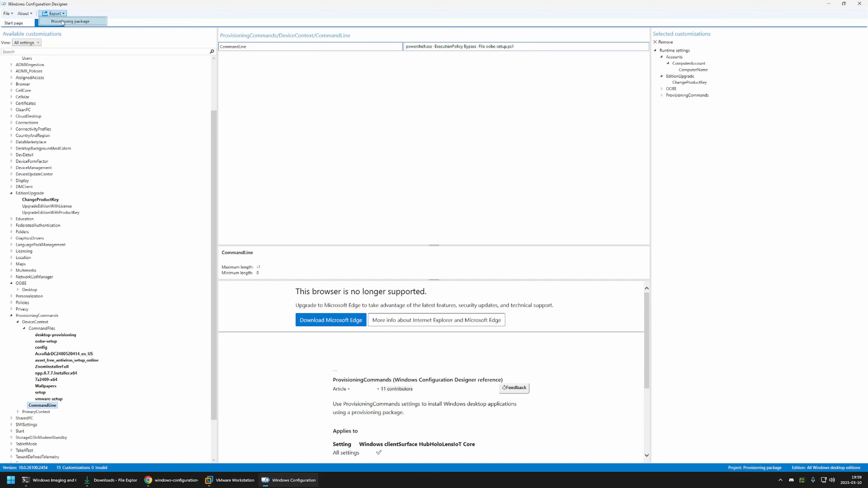
left_click(62, 22)
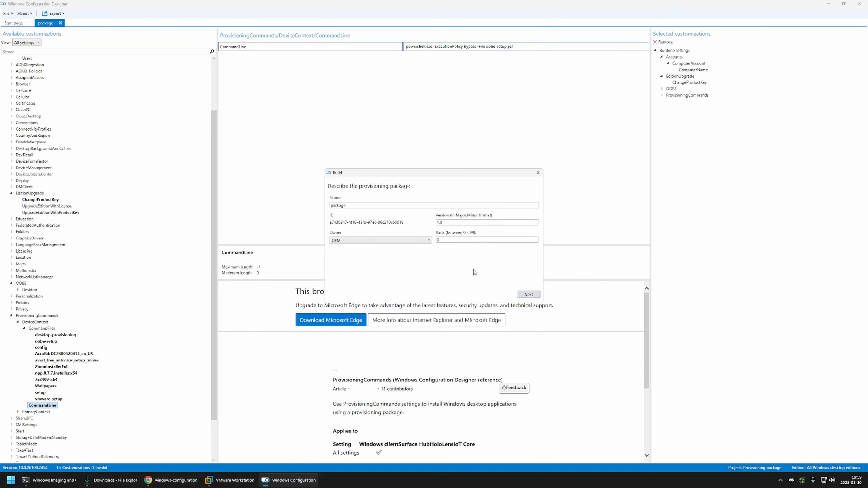
left_click(523, 295)
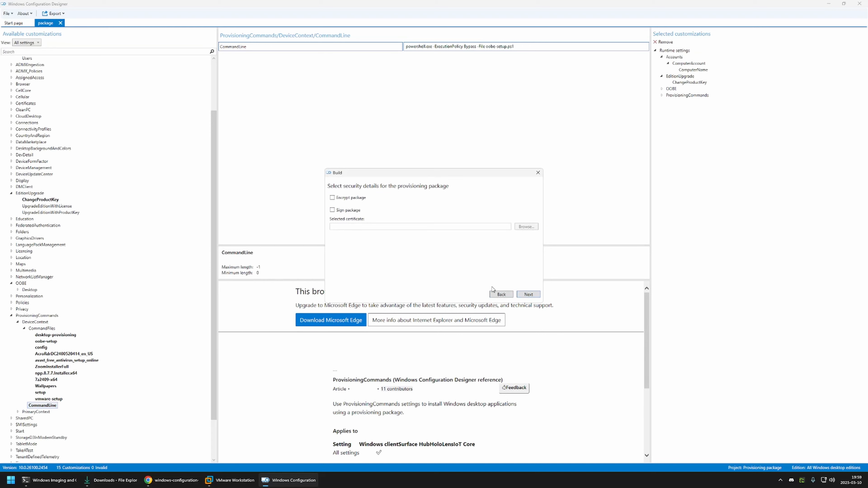
left_click(360, 200)
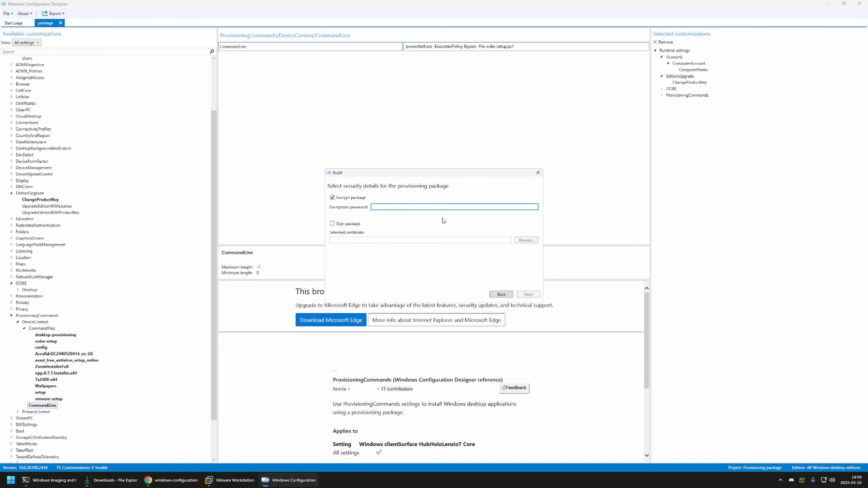
type("********")
left_click(531, 295)
left_click(528, 294)
left_click(481, 294)
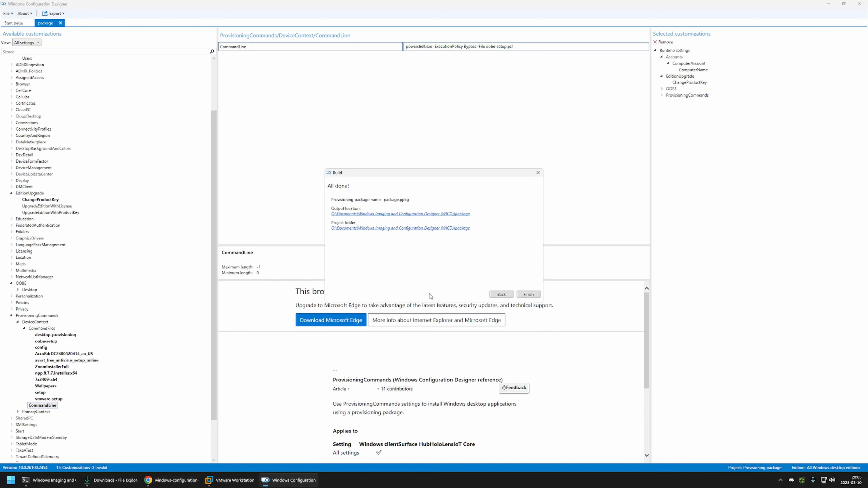
Copy package.ppkg from the build output folder to the root of the CCCOMA_X64FRE_EN-US_DV9 (K:) USB drive
left_click(403, 215)
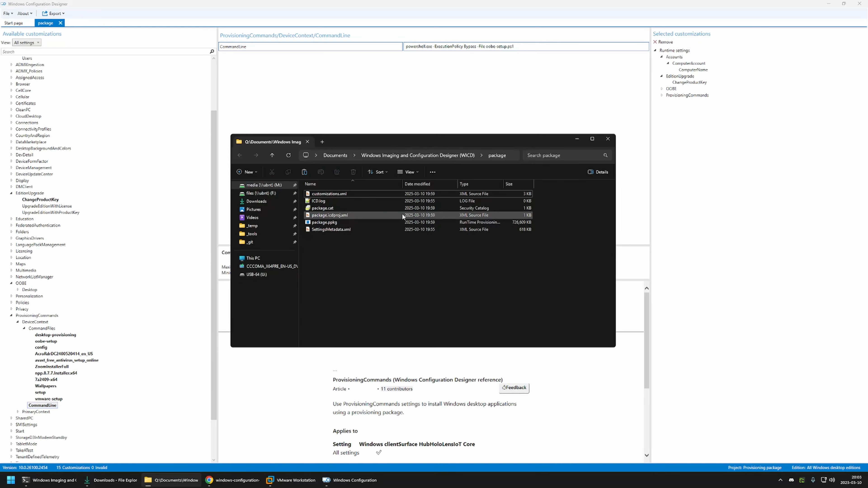
left_click(335, 224)
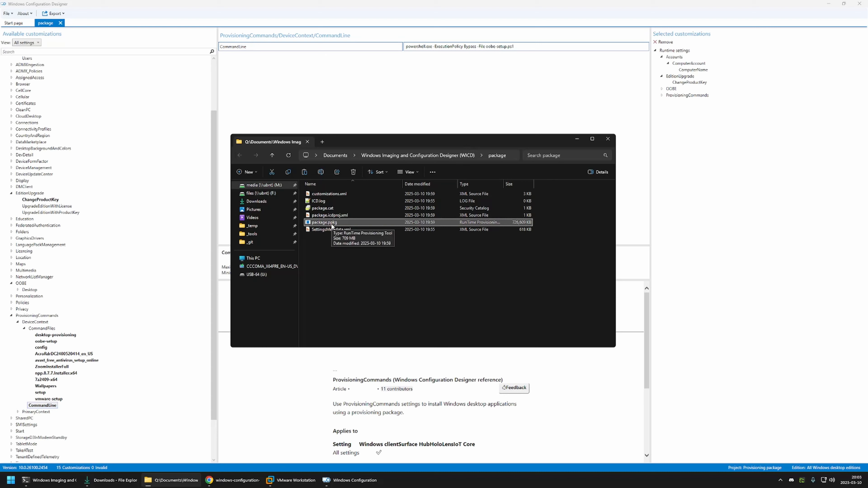
right_click(331, 225)
left_click(350, 313)
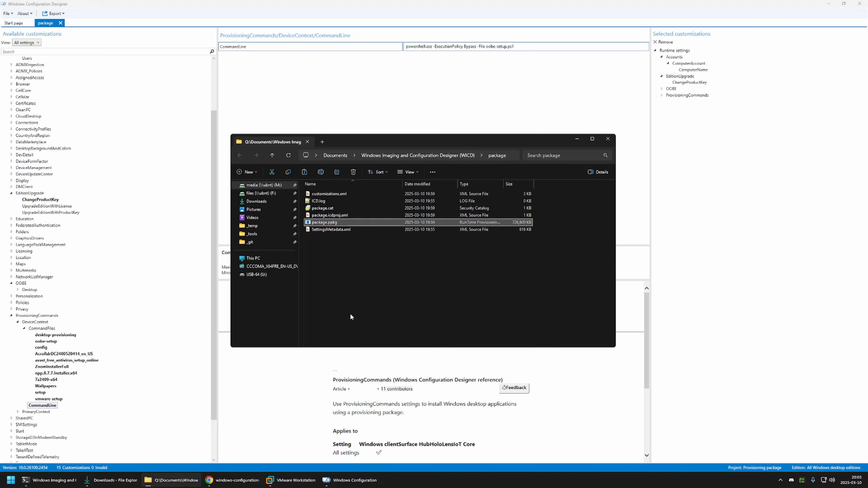
left_click(271, 266)
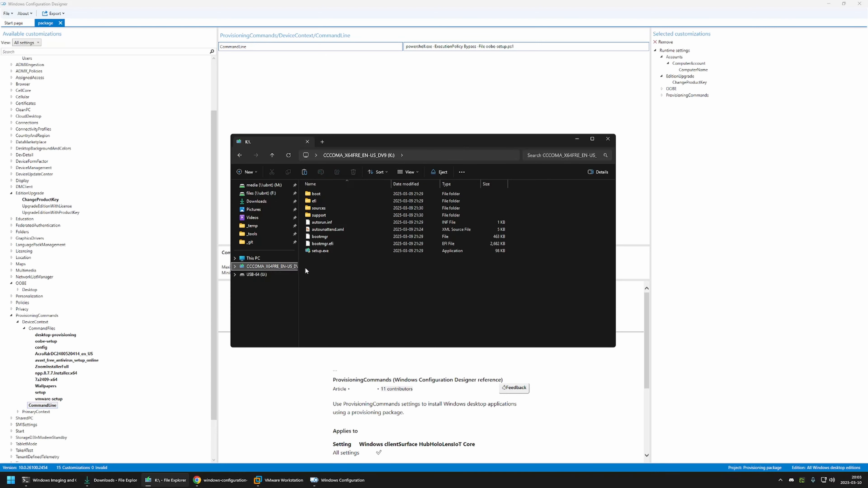
right_click(318, 258)
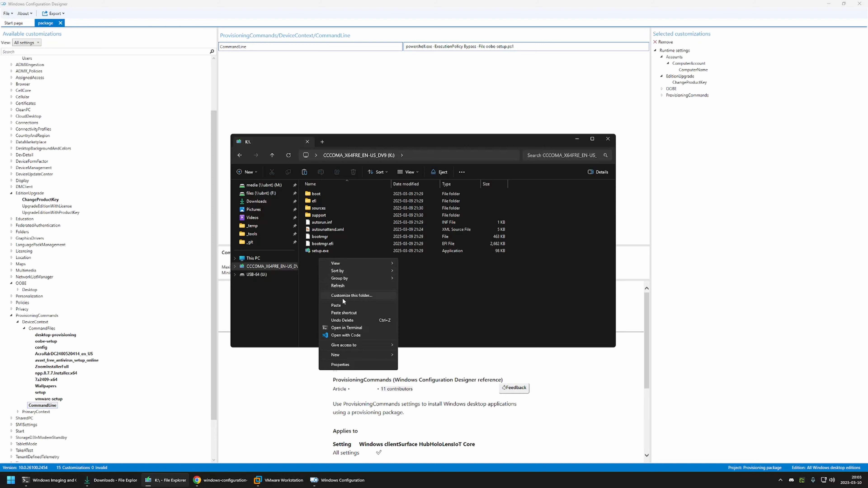
left_click(341, 305)
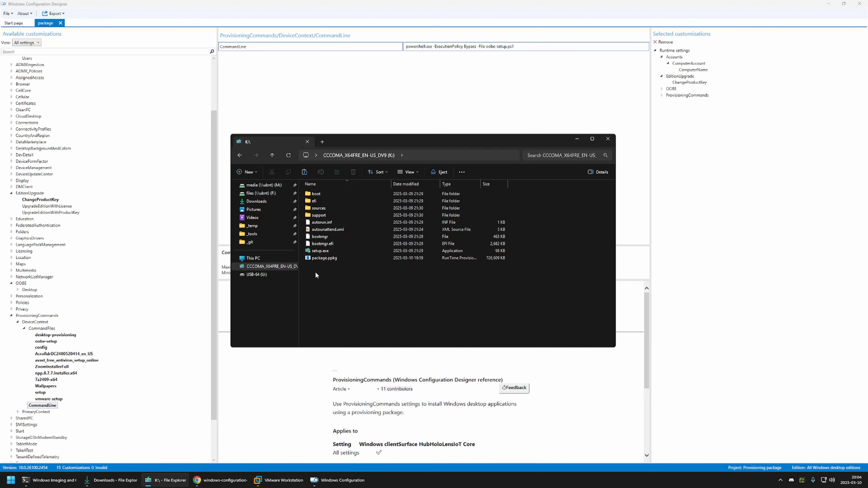
Switch to VMware Workstation and open the bios01 virtual machine
left_click(278, 480)
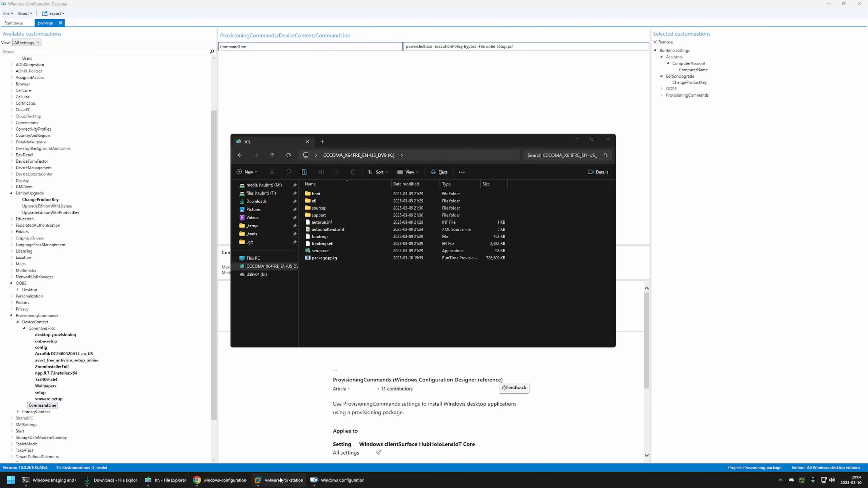
left_click(35, 115)
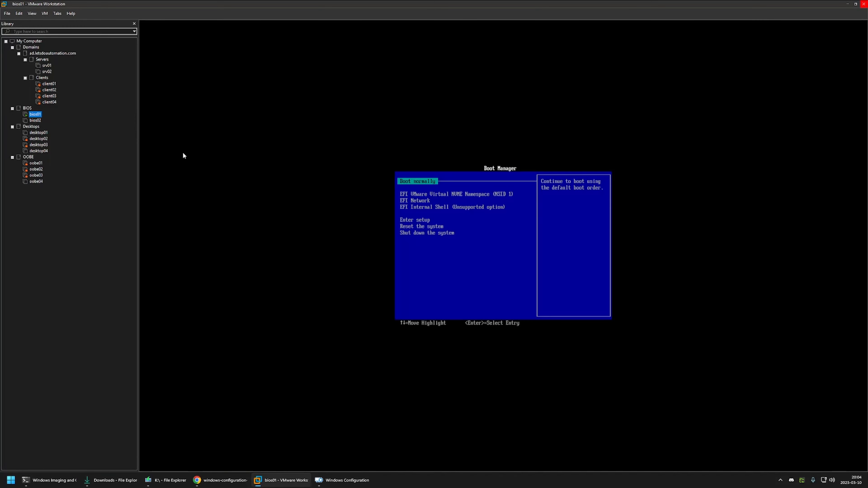
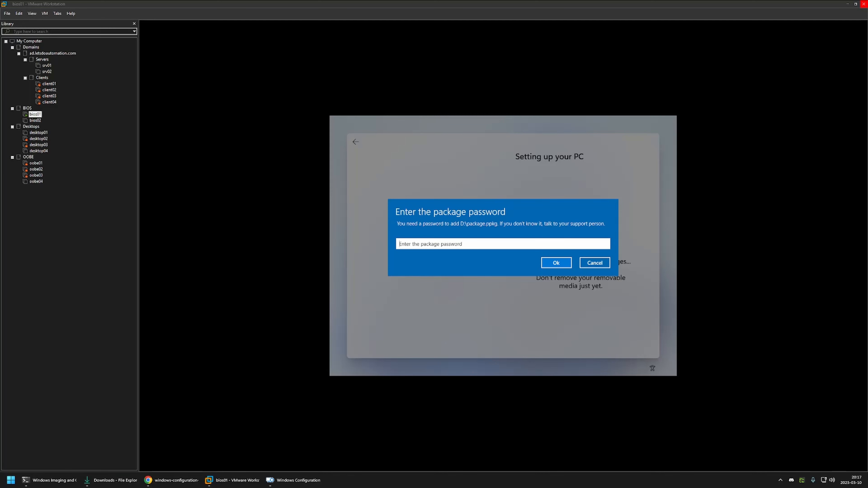
Check the viewer request in the GitHub readme and submit the package password in the Windows setup prompt on bios01
left_click(160, 480)
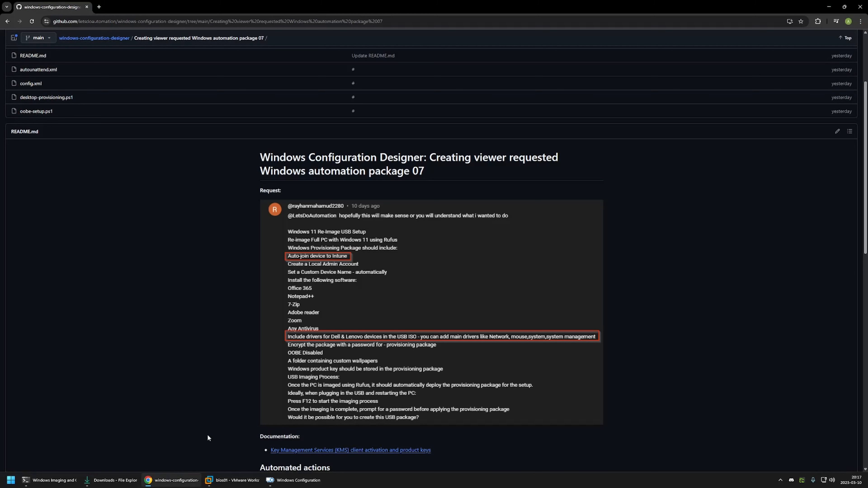
scroll(239, 341, "down", 2)
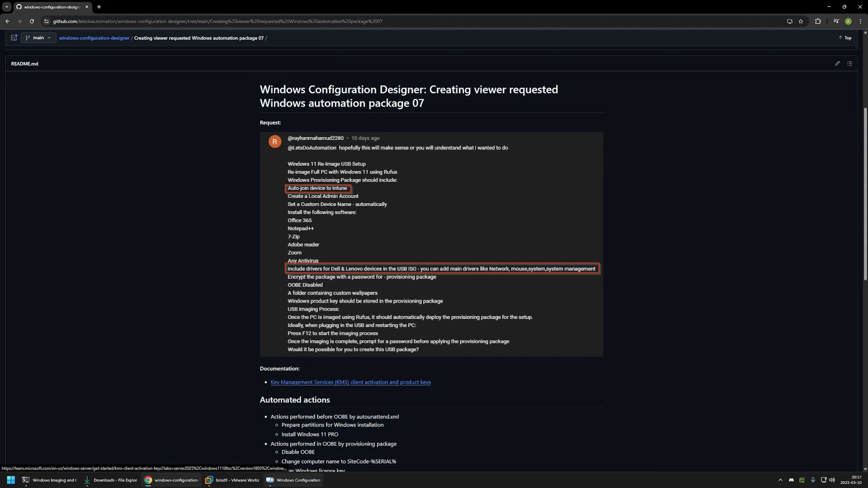
left_click(306, 435)
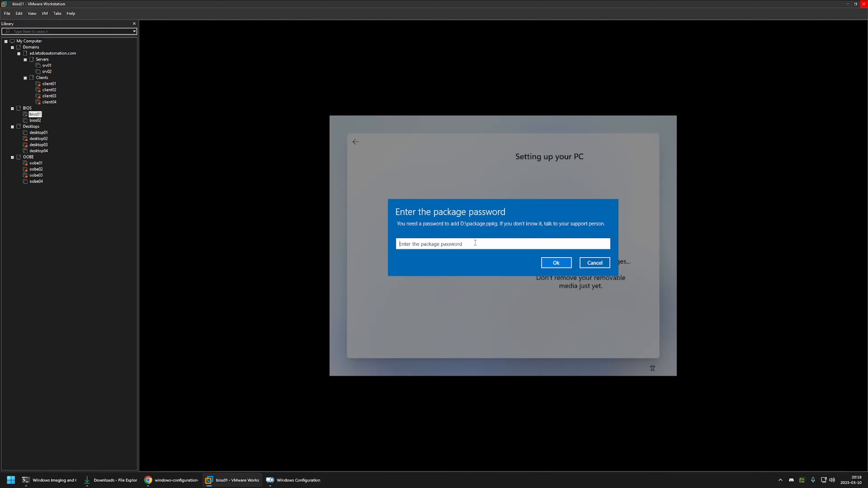
type("***")
key("Return")
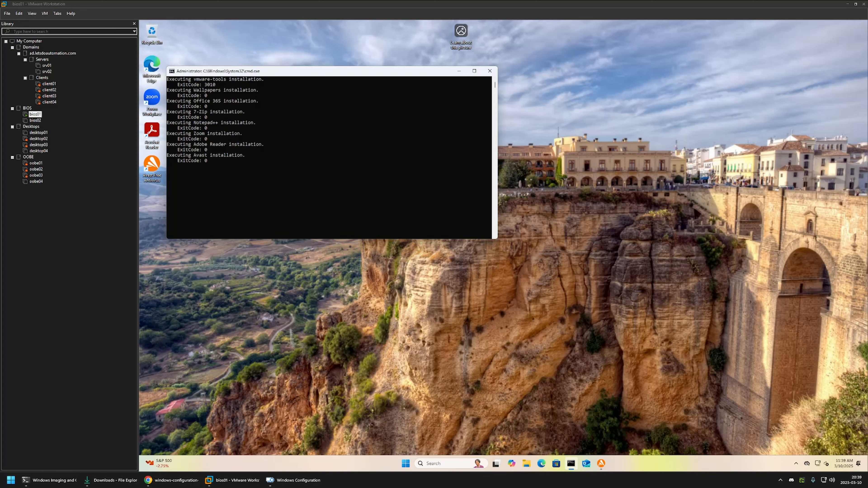
Compare the viewer request in the GitHub readme with bios01 and run mmc as administrator on bios01
left_click(163, 478)
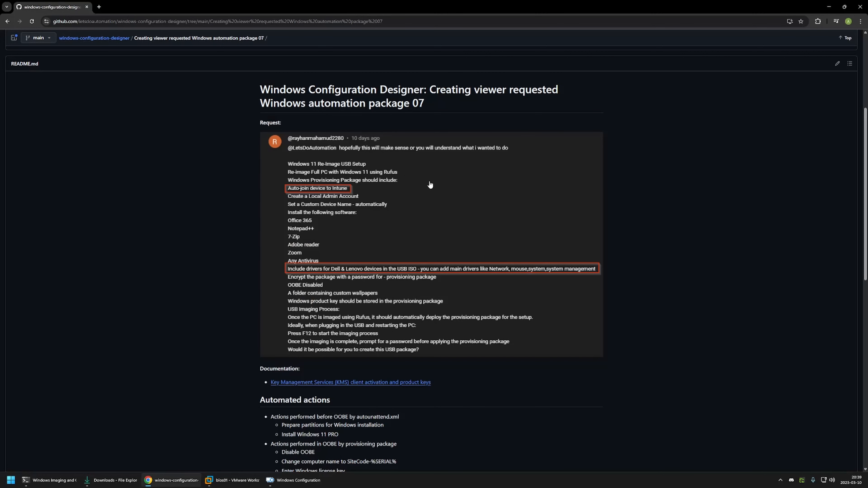
left_click(231, 487)
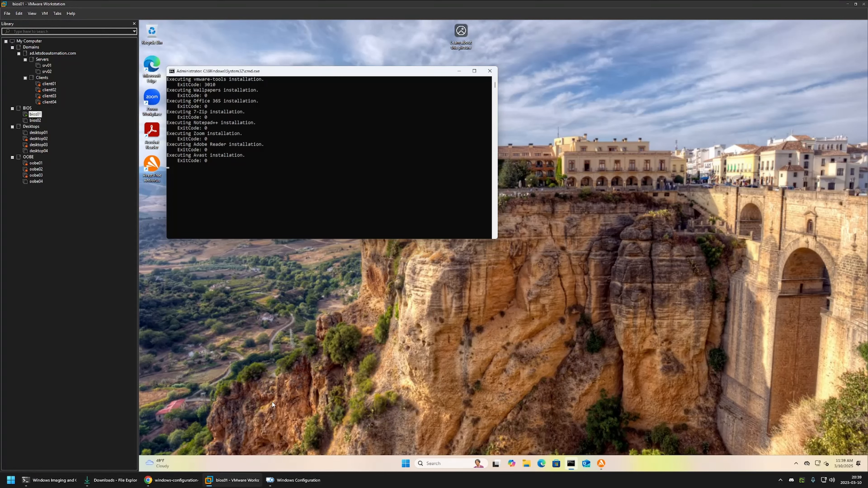
left_click(161, 479)
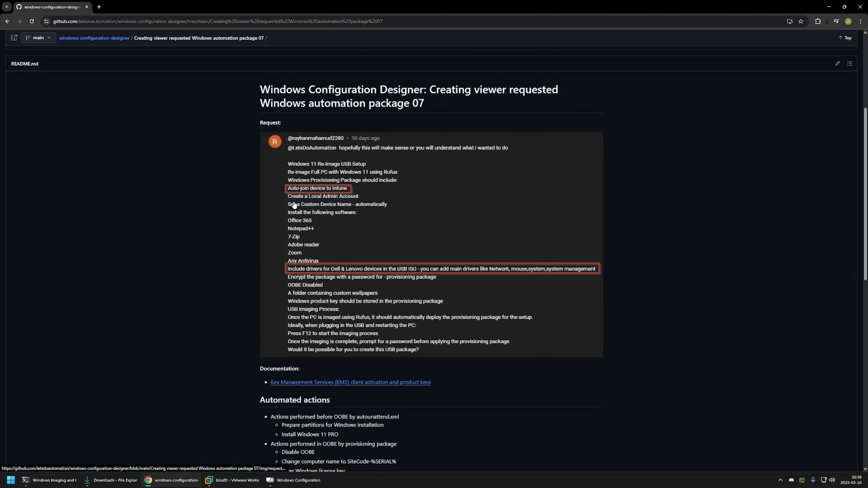
left_click(170, 484)
left_click(404, 464)
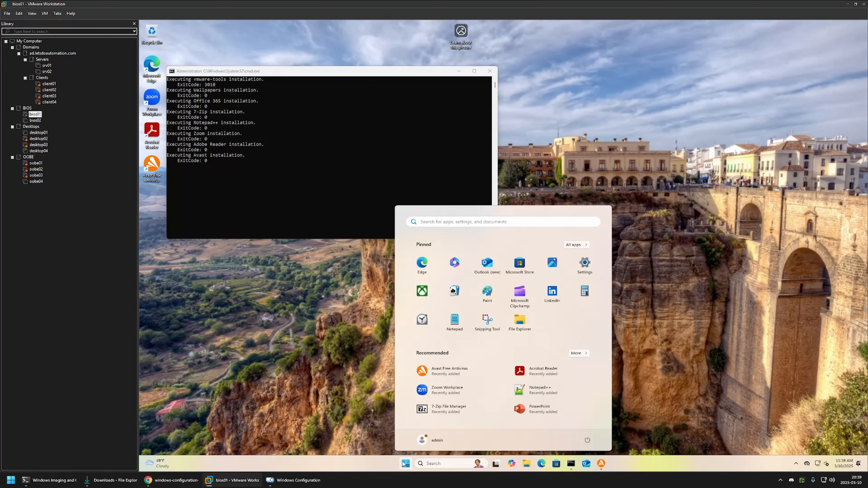
type("mmc")
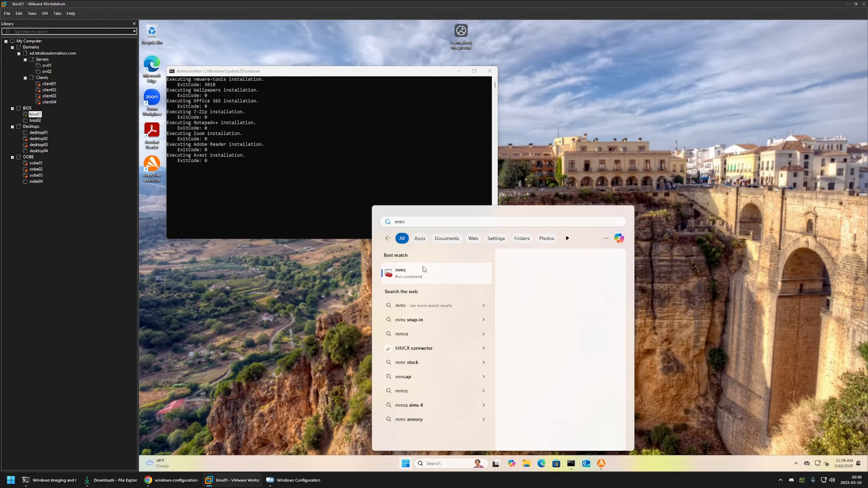
right_click(423, 269)
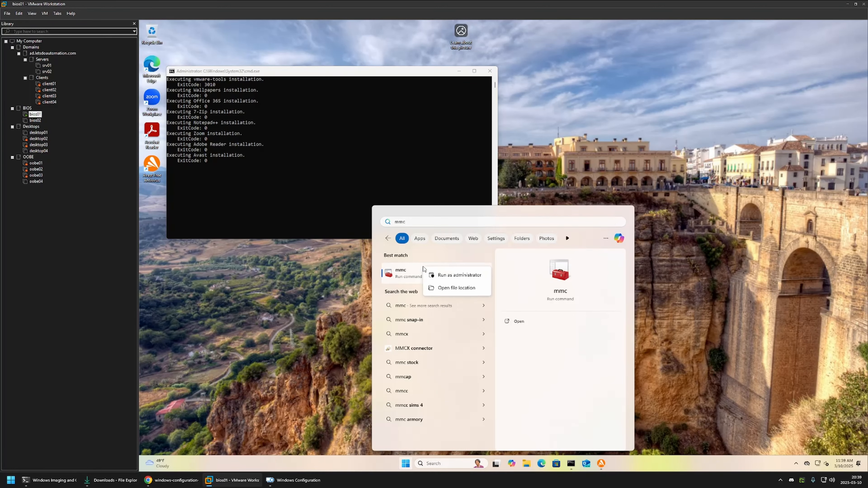
left_click(437, 277)
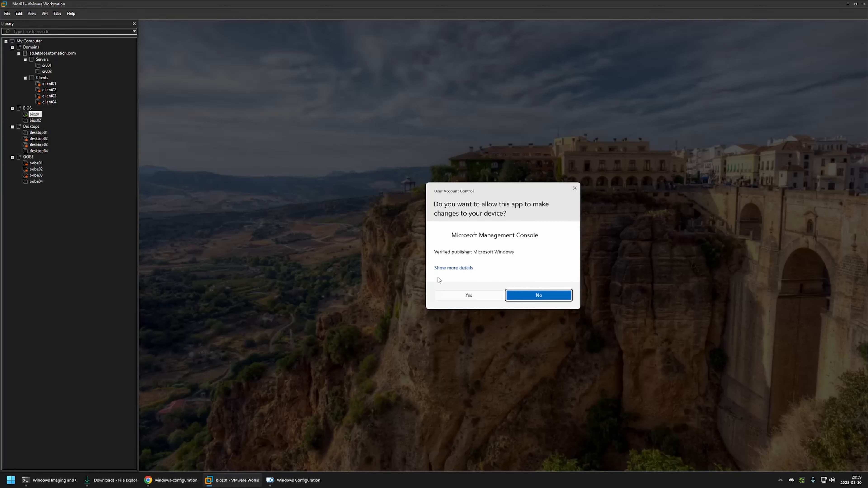
left_click(463, 295)
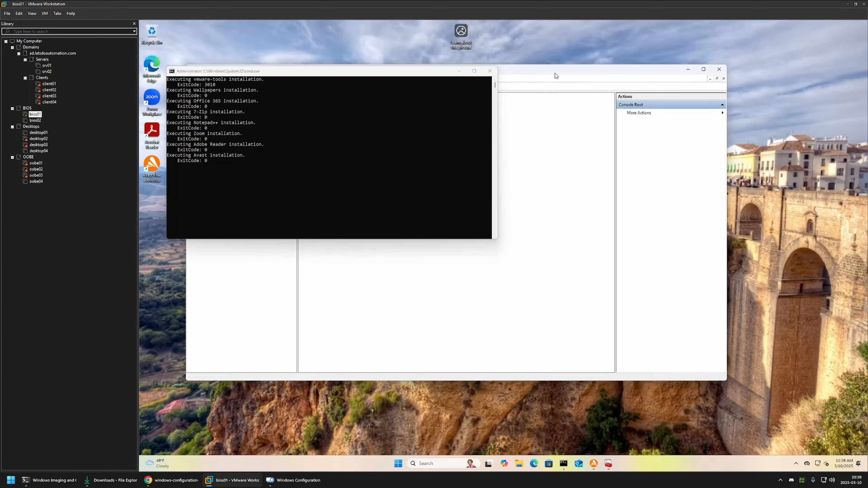
Add the Local Users and Groups snap-in for the local computer to the console
left_click(197, 79)
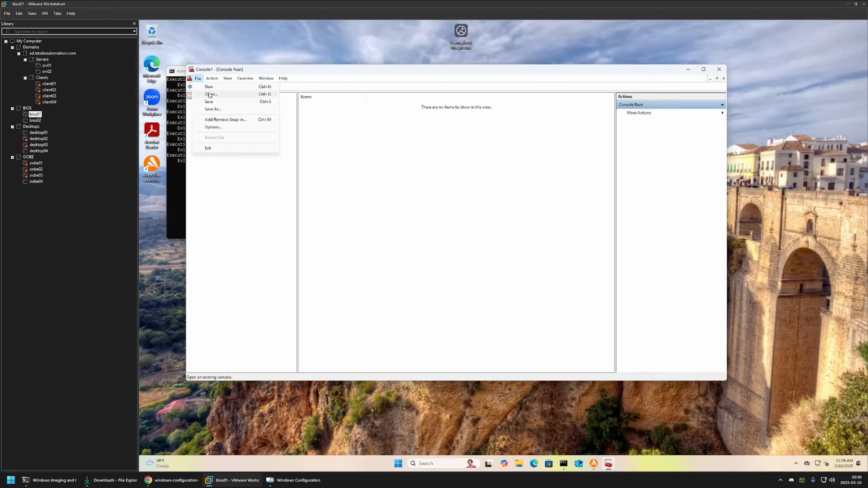
left_click(215, 121)
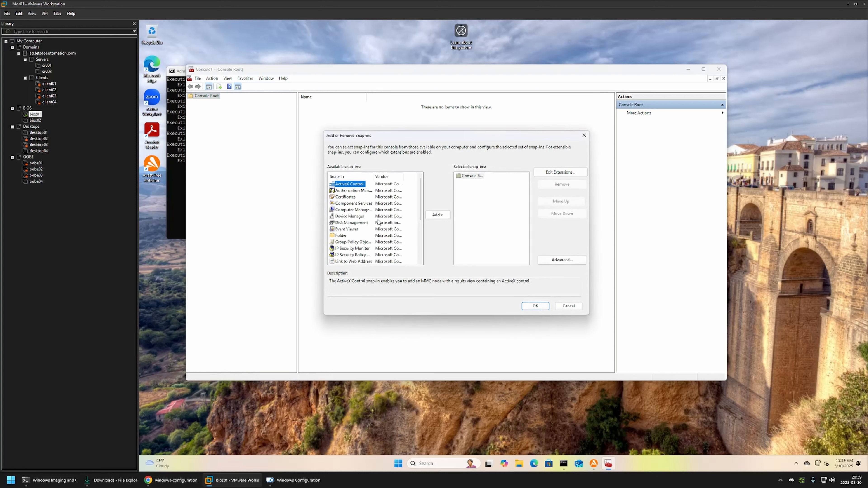
left_click(354, 211)
type("lo")
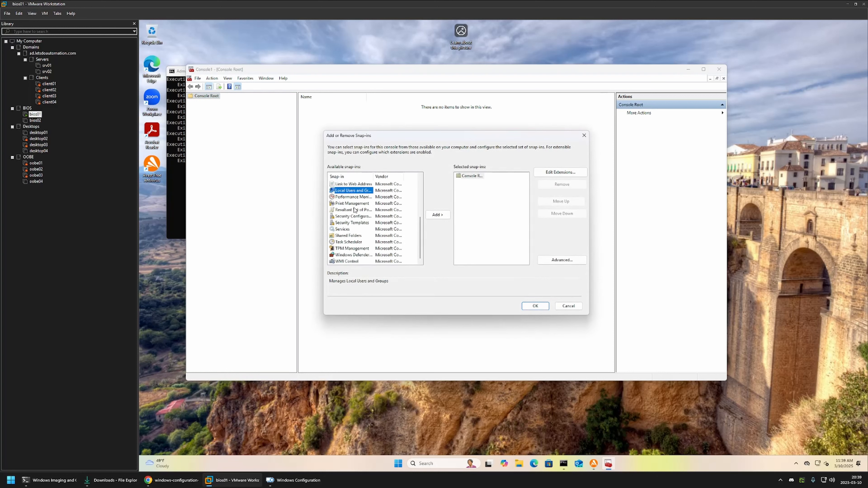
left_click(437, 214)
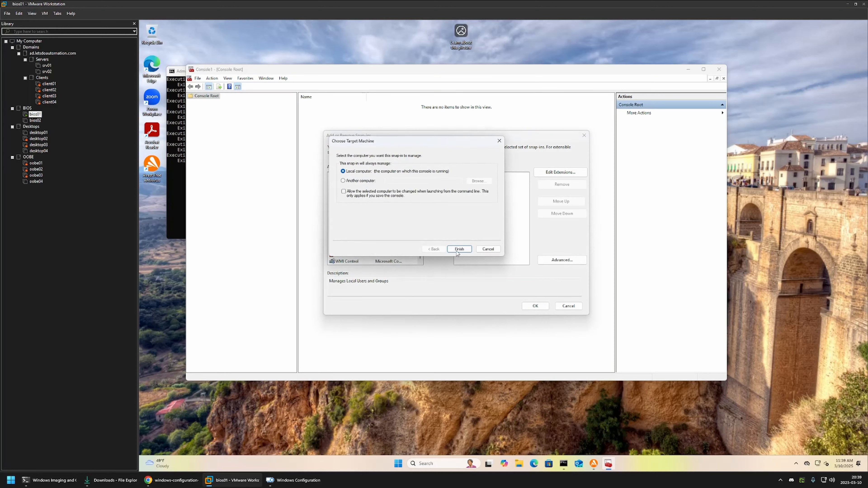
left_click(462, 250)
left_click(535, 306)
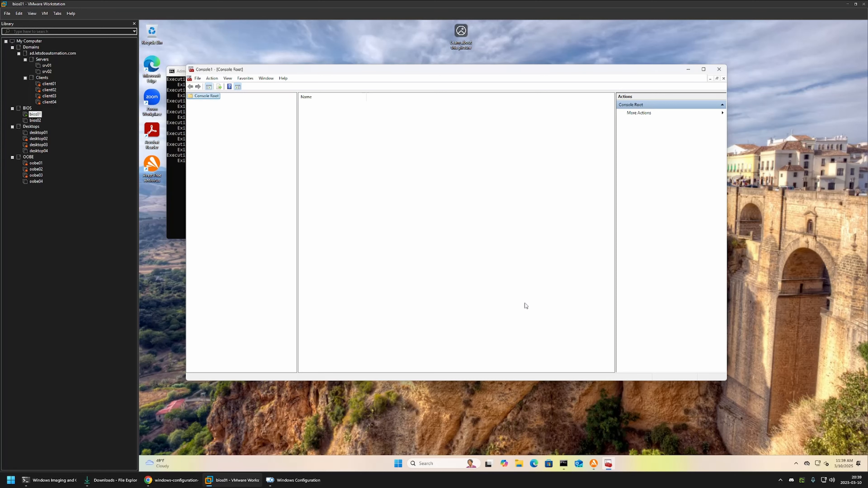
Examine the local users and the members of the Administrators group, and minimize the console
left_click(218, 103)
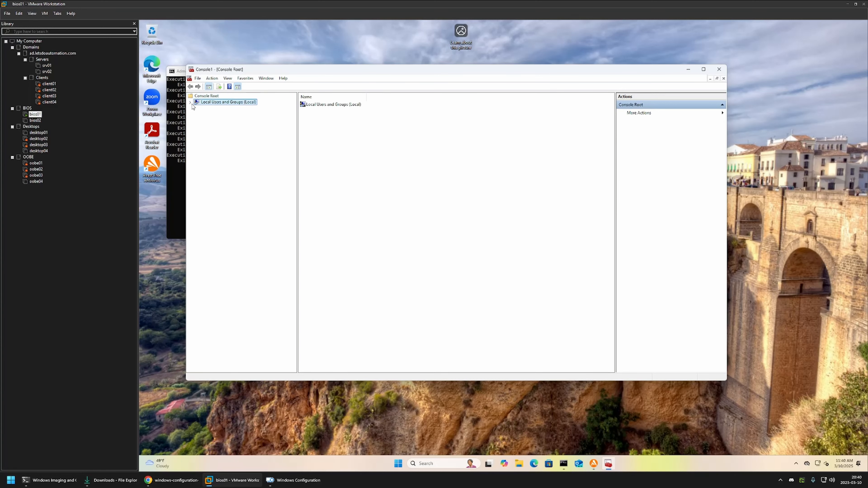
double_click(307, 105)
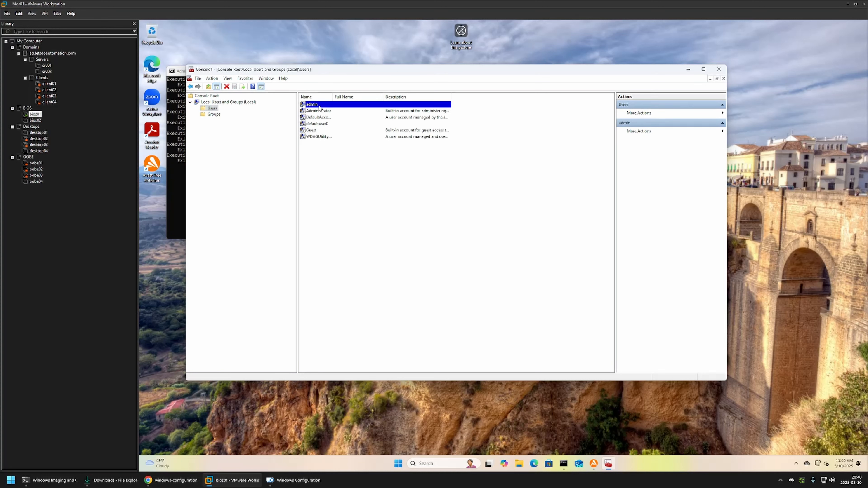
left_click(213, 115)
double_click(320, 111)
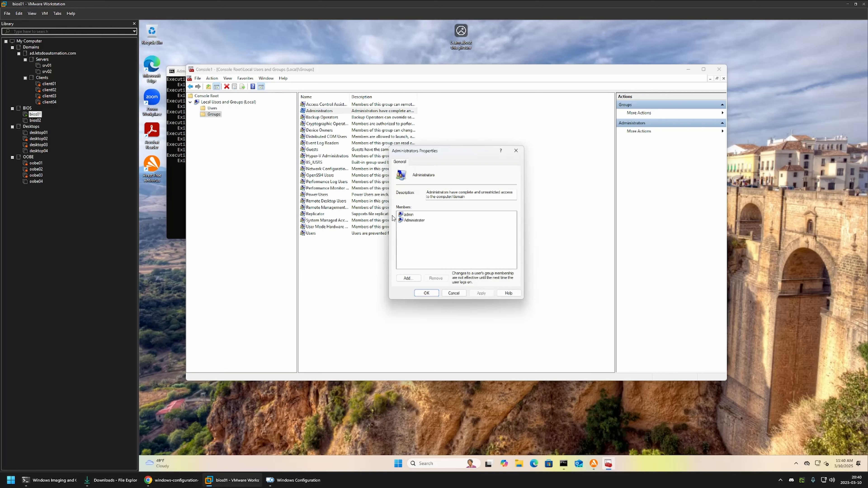
left_click(516, 151)
left_click(688, 70)
Check the device name item in the readme request and run hostname in a Command Prompt on bios01
left_click(170, 480)
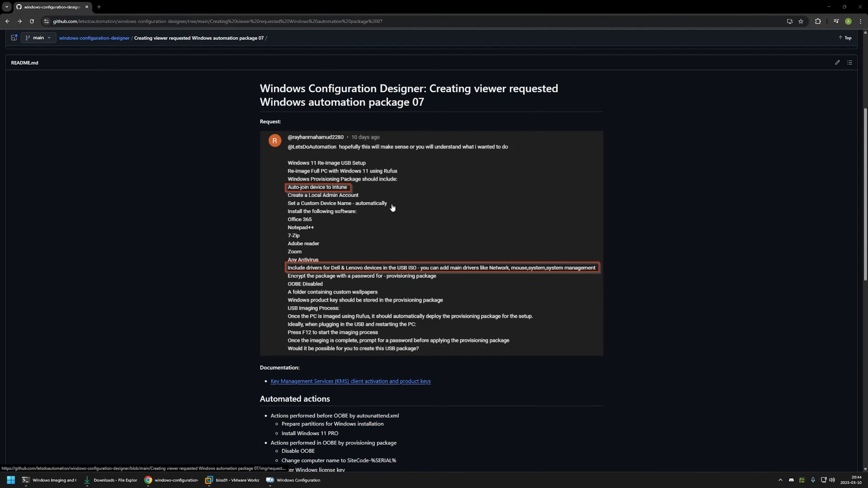
left_click(231, 480)
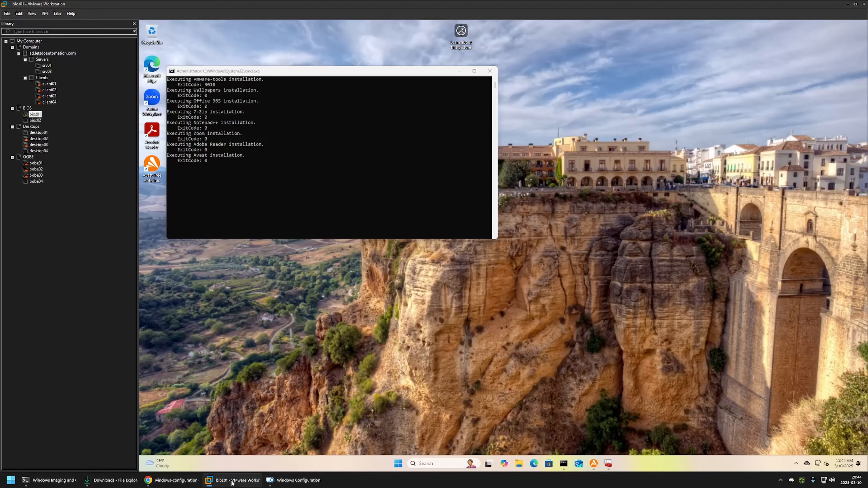
left_click(398, 464)
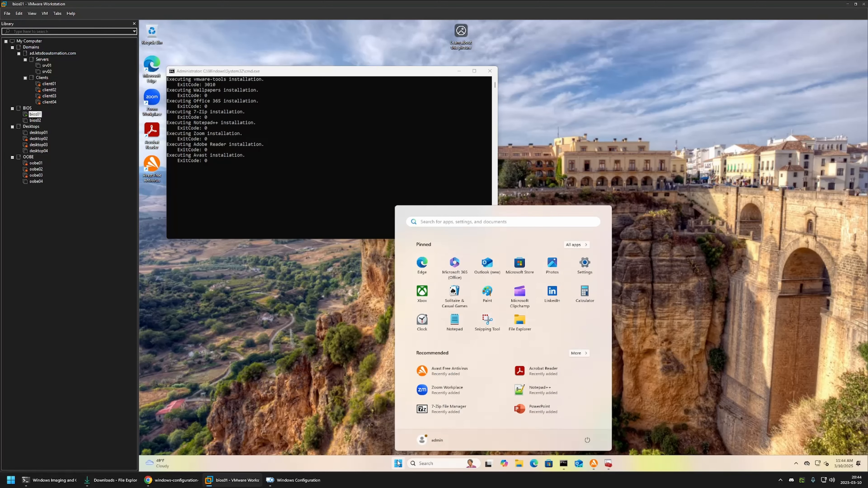
type("cmd")
key("Return")
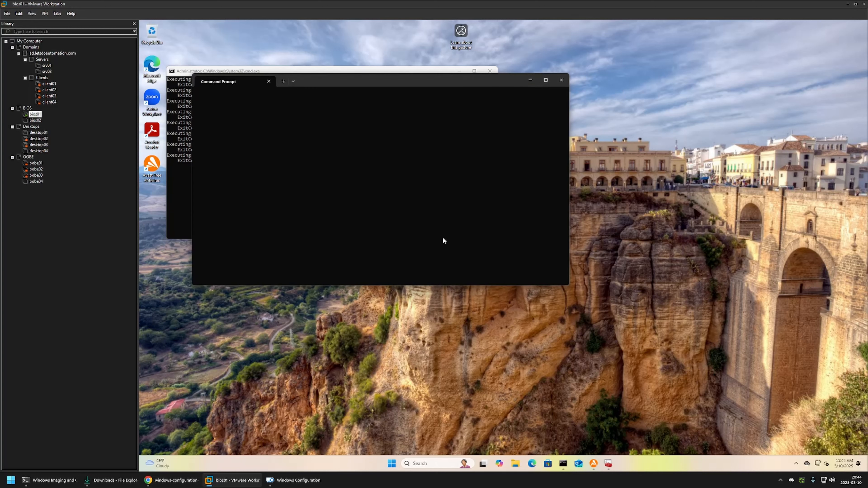
type("hostna")
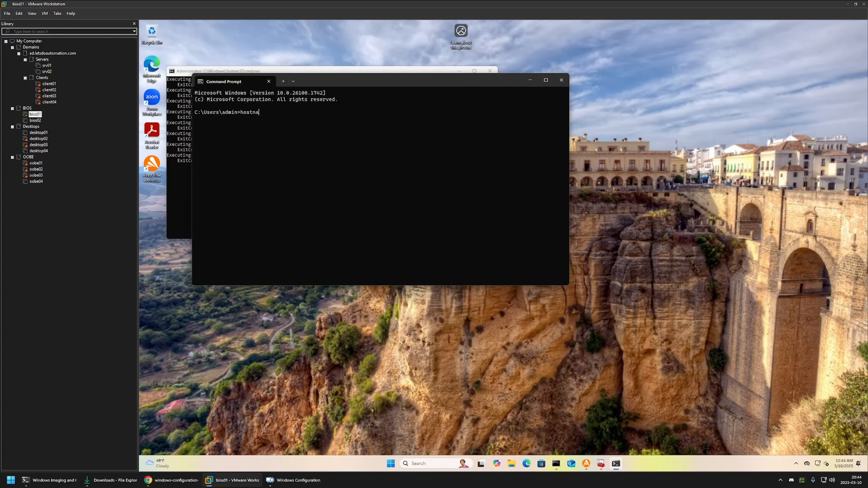
type("me")
key("Return")
Check the requested software in the readme and view the installed programs in Control Panel's Programs and Features on bios01
left_click(154, 481)
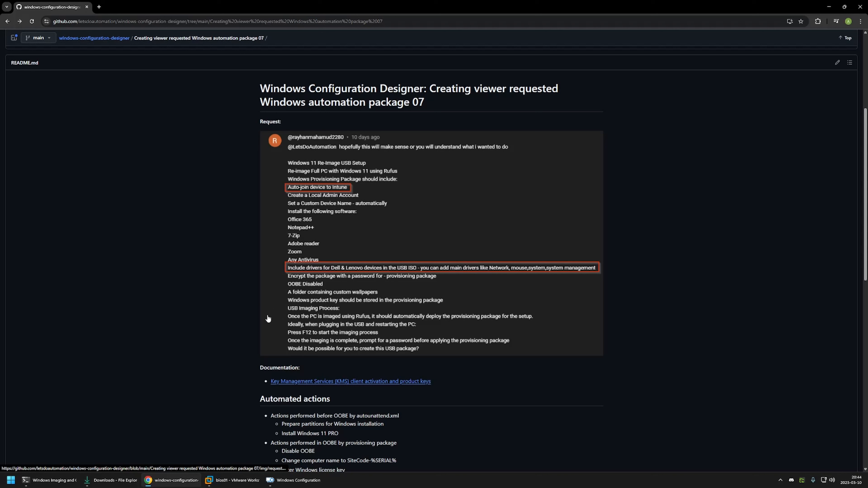
left_click(243, 476)
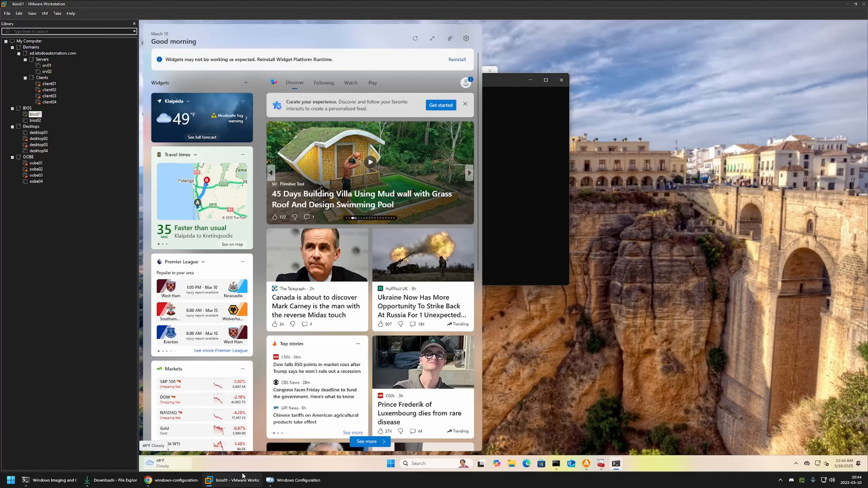
left_click(590, 342)
left_click(392, 464)
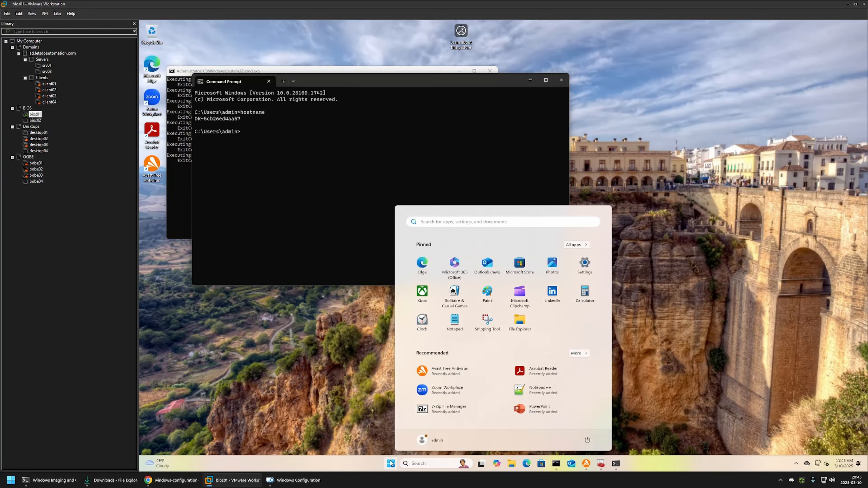
type("control")
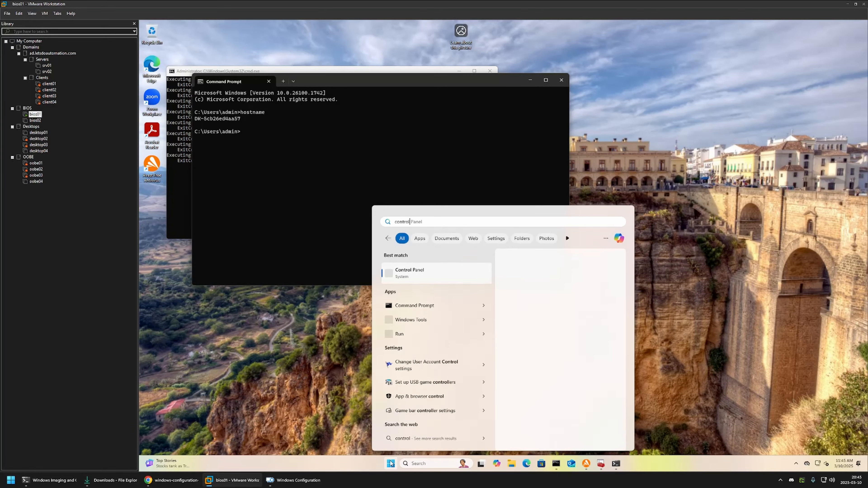
left_click(433, 276)
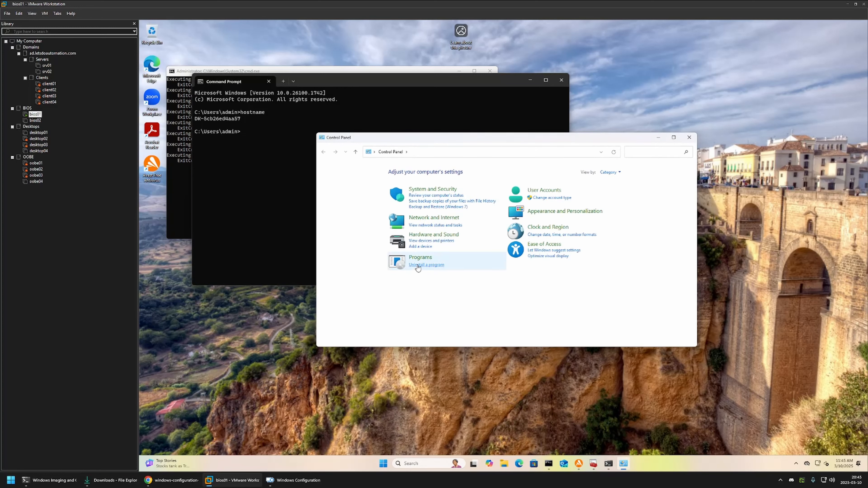
left_click(418, 265)
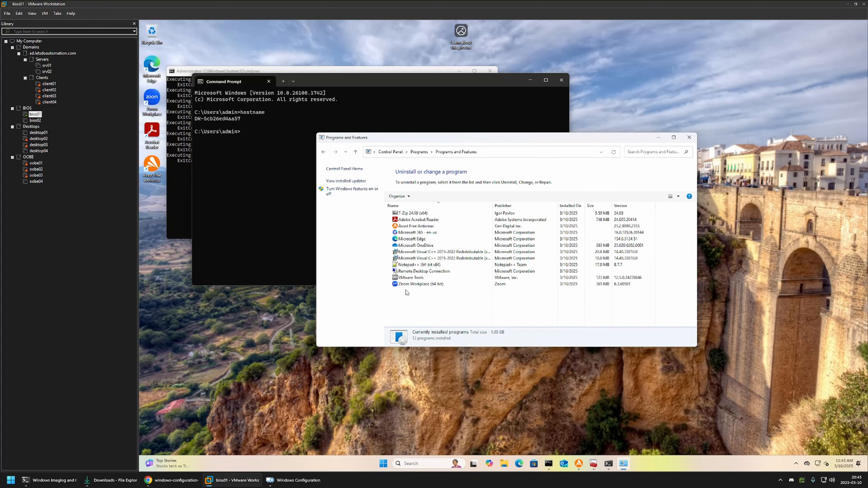
Check the custom wallpapers item in the readme against the Wallpapers folder in C:\programdata\provisioning on bios01
left_click(172, 480)
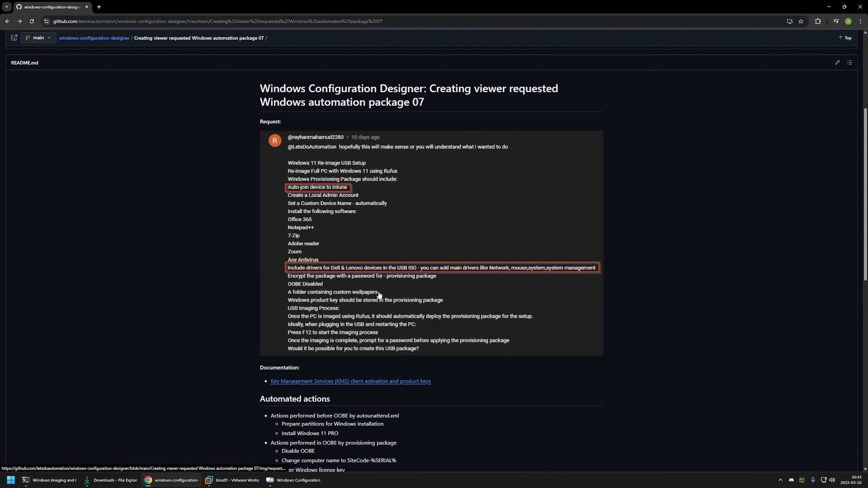
left_click(233, 480)
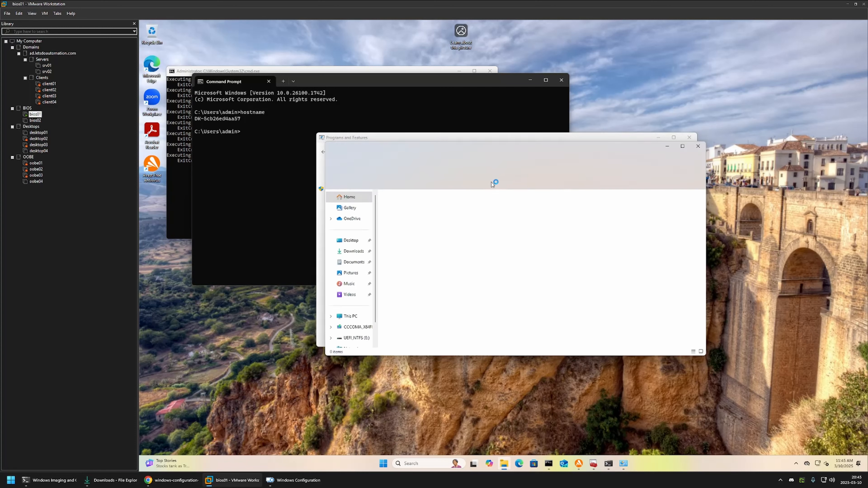
left_click(458, 164)
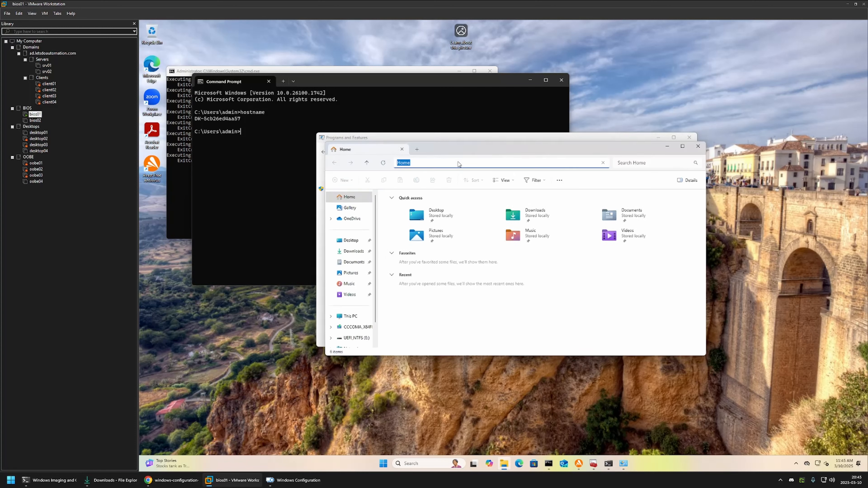
type("C:\\programdata")
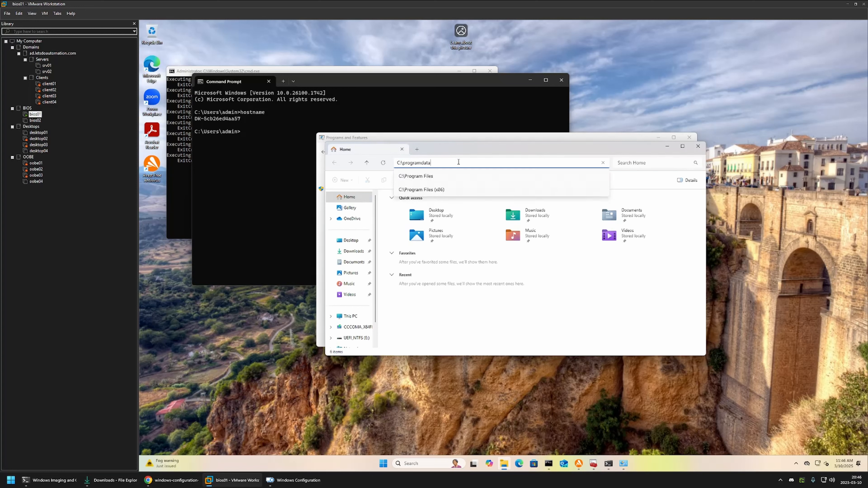
type("\\")
type("provi")
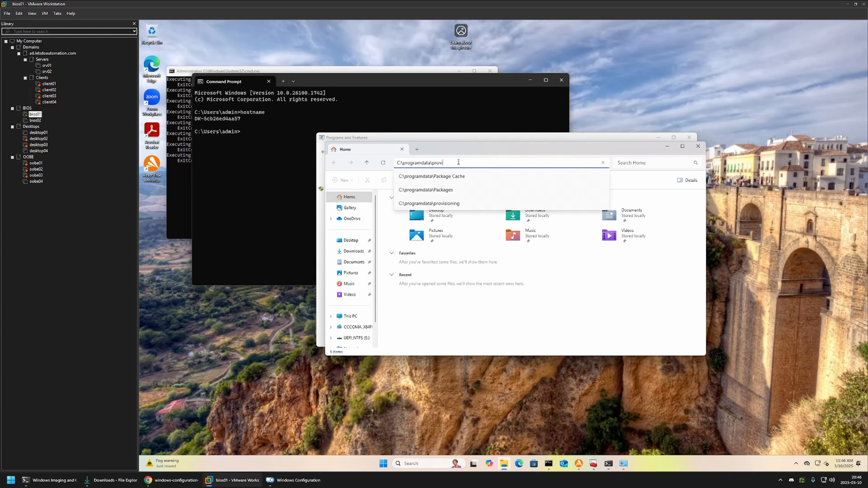
type("sioning")
key("Return")
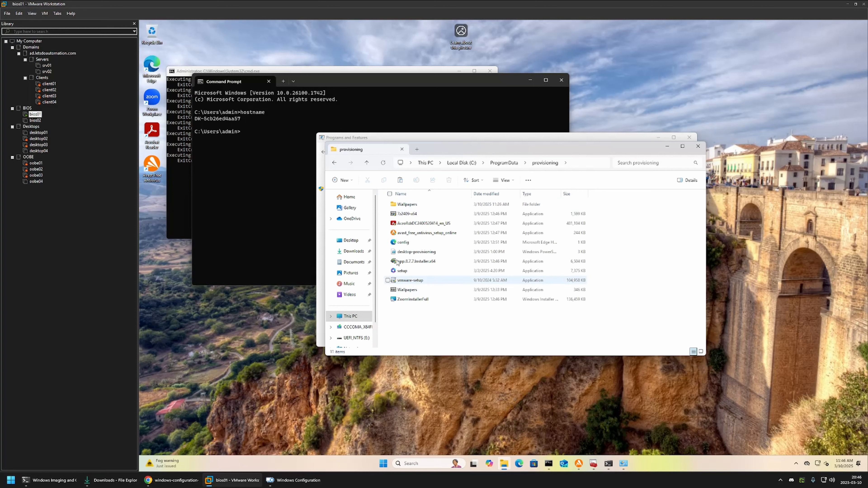
double_click(407, 204)
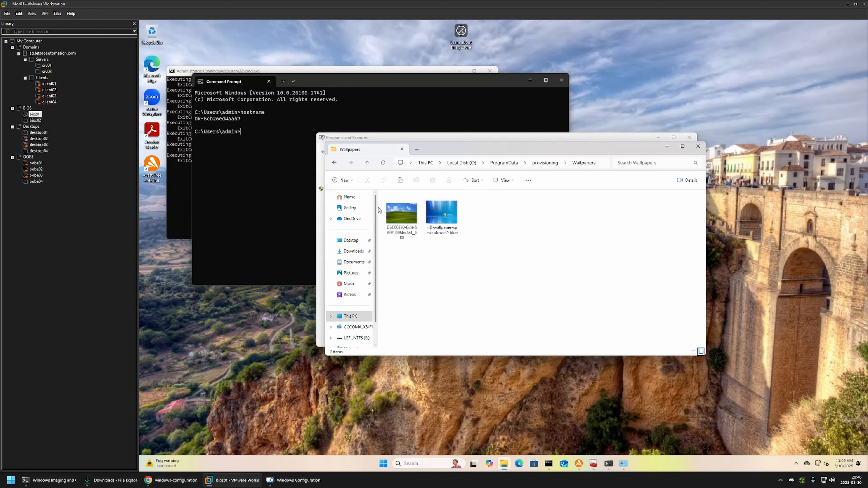
left_click(182, 485)
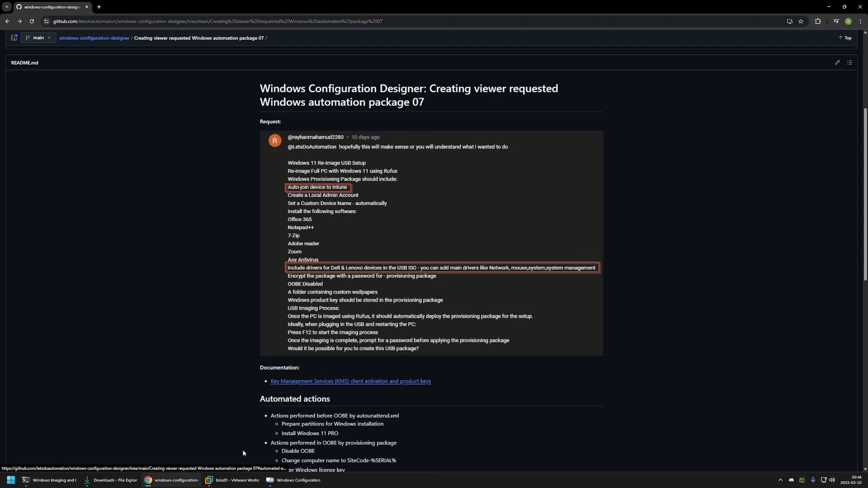
Switch to bios01 in VMware and view the Windows product key and activation details in its Settings
left_click(232, 479)
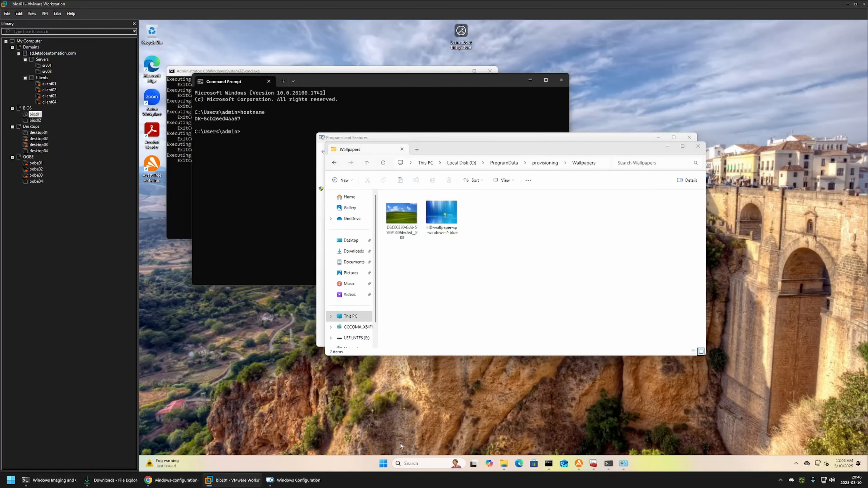
left_click(383, 463)
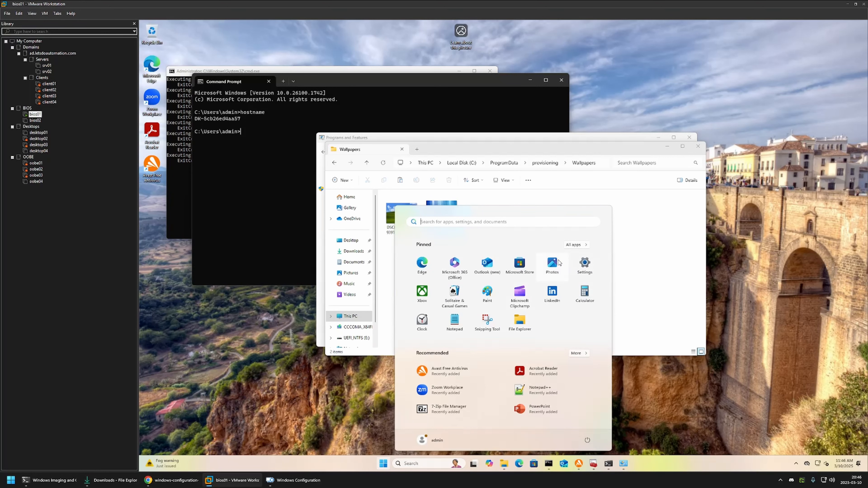
left_click(583, 264)
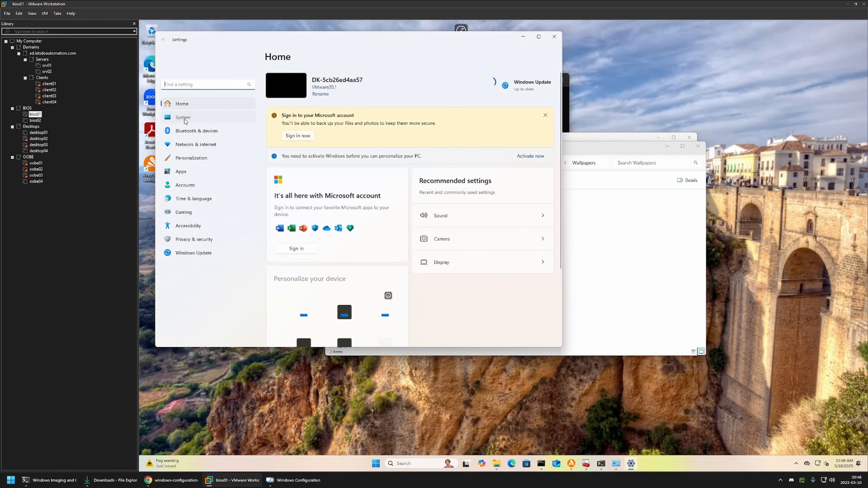
scroll(379, 184, "down", 15)
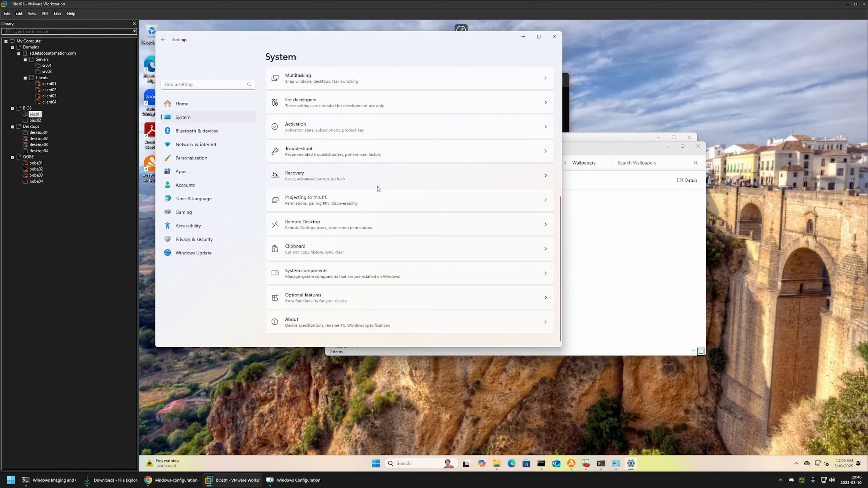
left_click(340, 321)
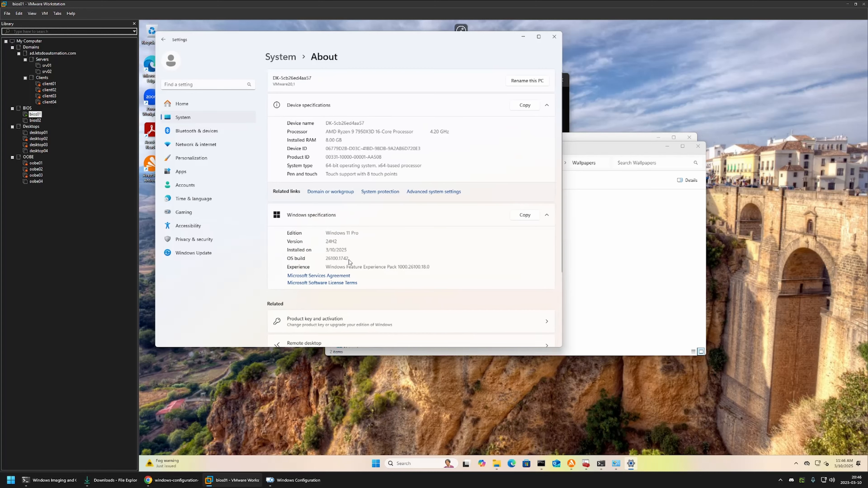
scroll(348, 262, "down", 2)
scroll(348, 262, "down", 1)
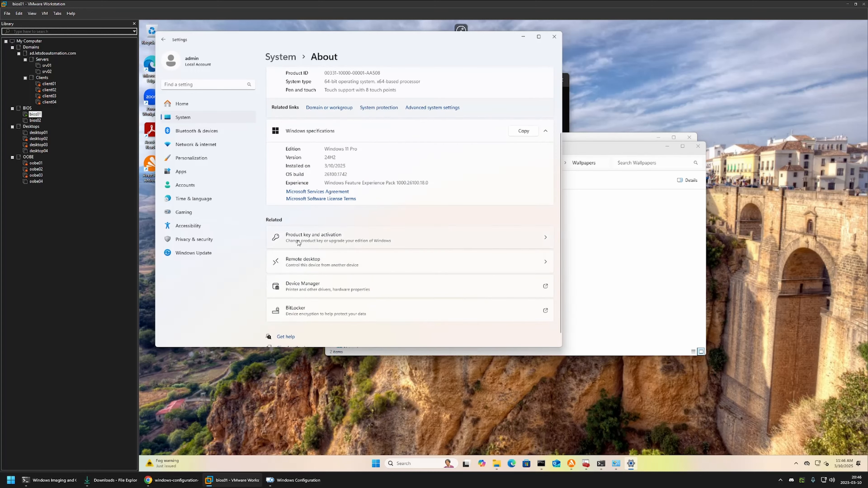
left_click(312, 241)
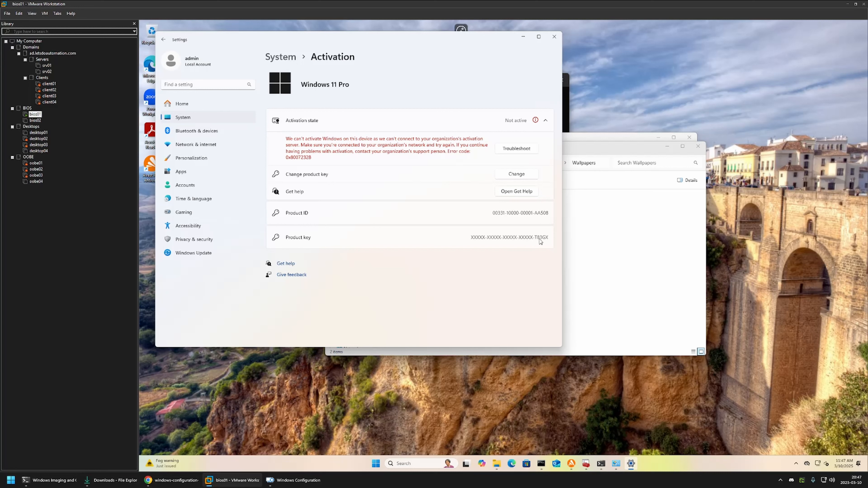
Compare the KMS Windows 11 Pro key in the readme with the product key in bios01's activation settings
left_click(172, 480)
scroll(293, 345, "down", 10)
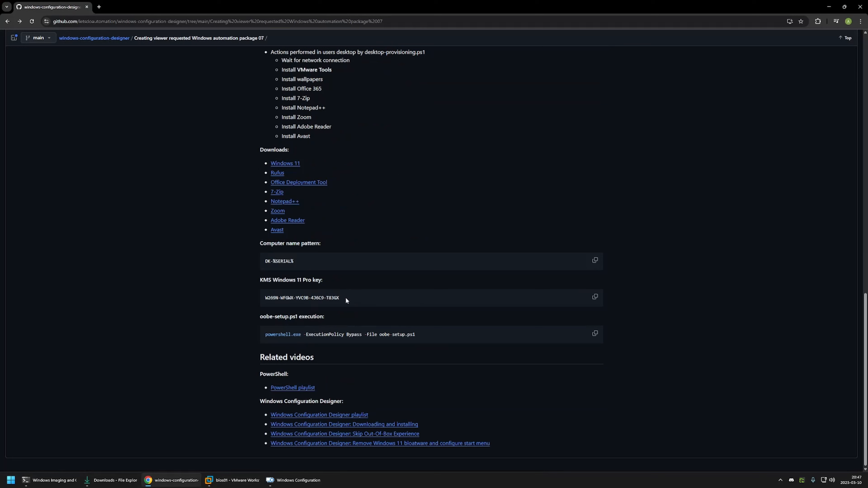
left_click_drag(346, 300, 263, 299)
left_click(232, 480)
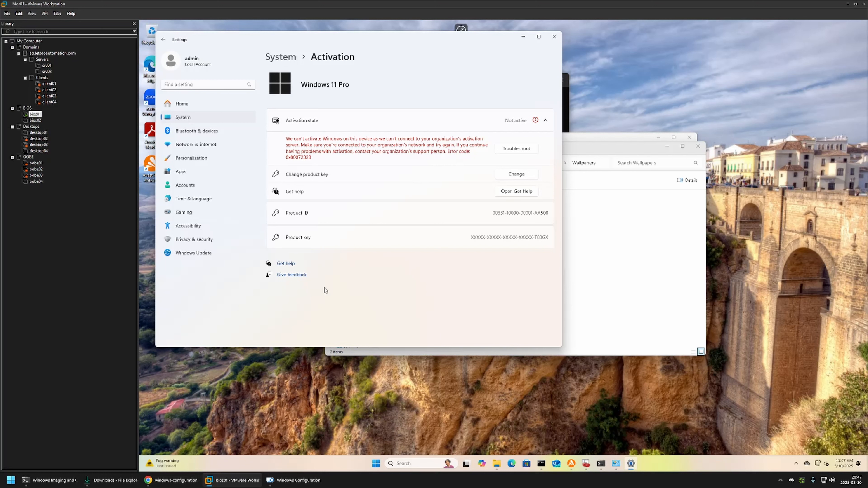